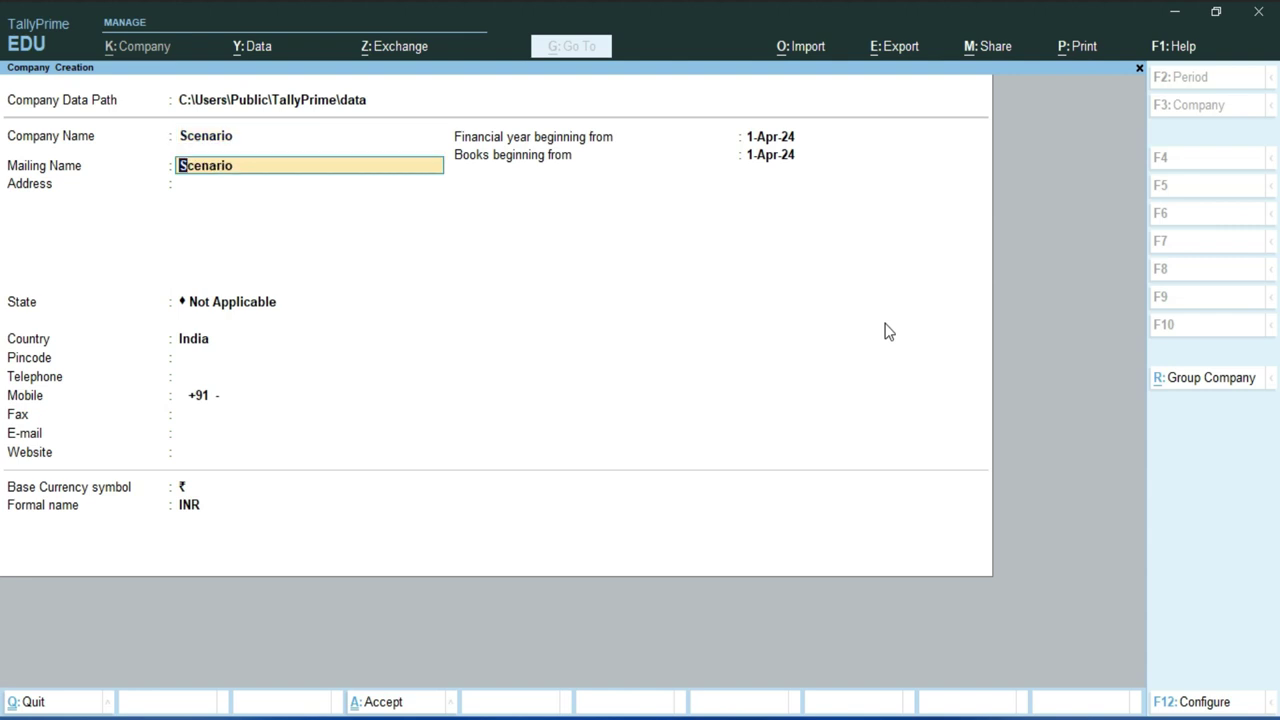
pyautogui.press('Return')
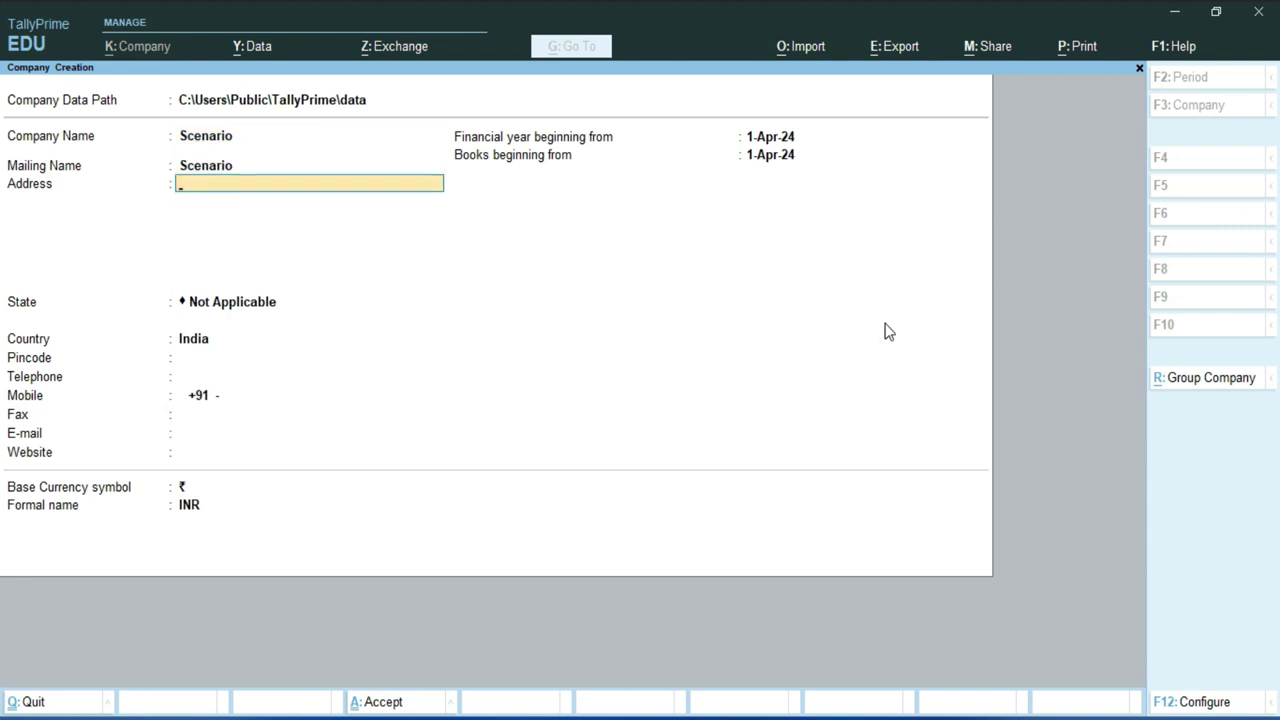
# - Enter the company's postal address, choose Delhi as the state, and fill in the pincode
pyautogui.hotkey('ctrl', 'alt', 'v')
pyautogui.press('Return')
pyautogui.press('Return')
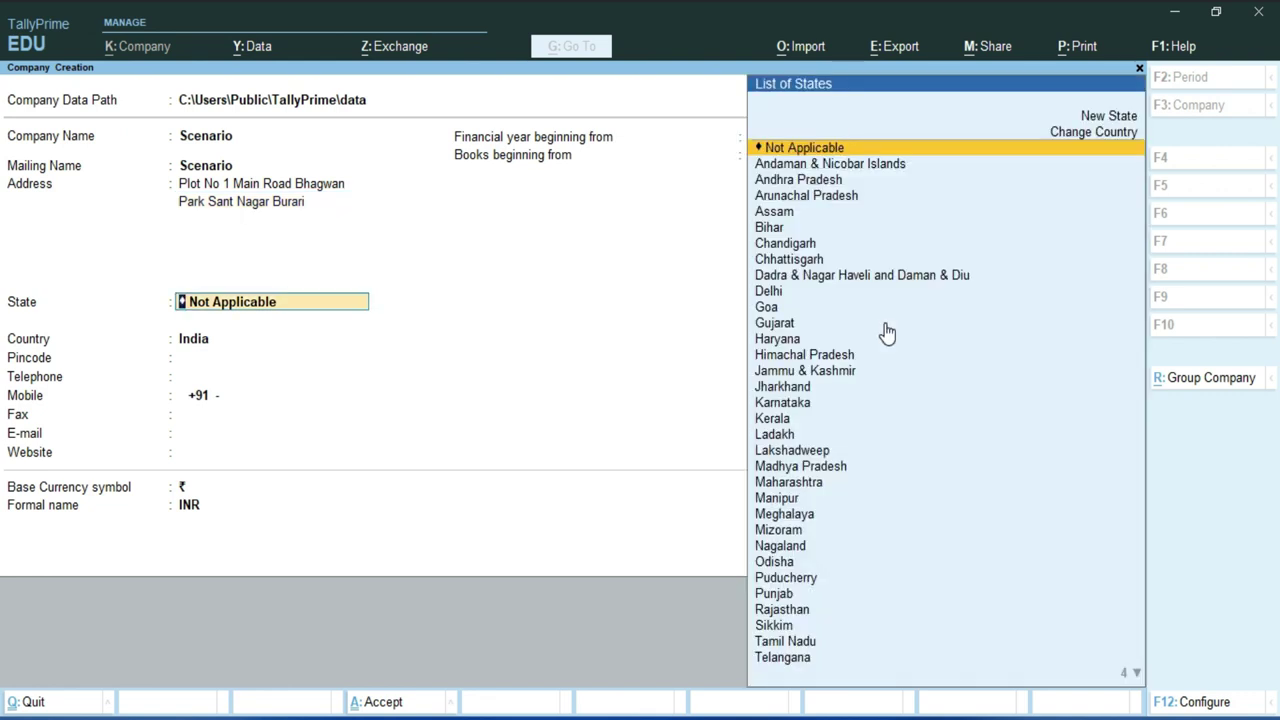
pyautogui.write('D')
pyautogui.press('Return')
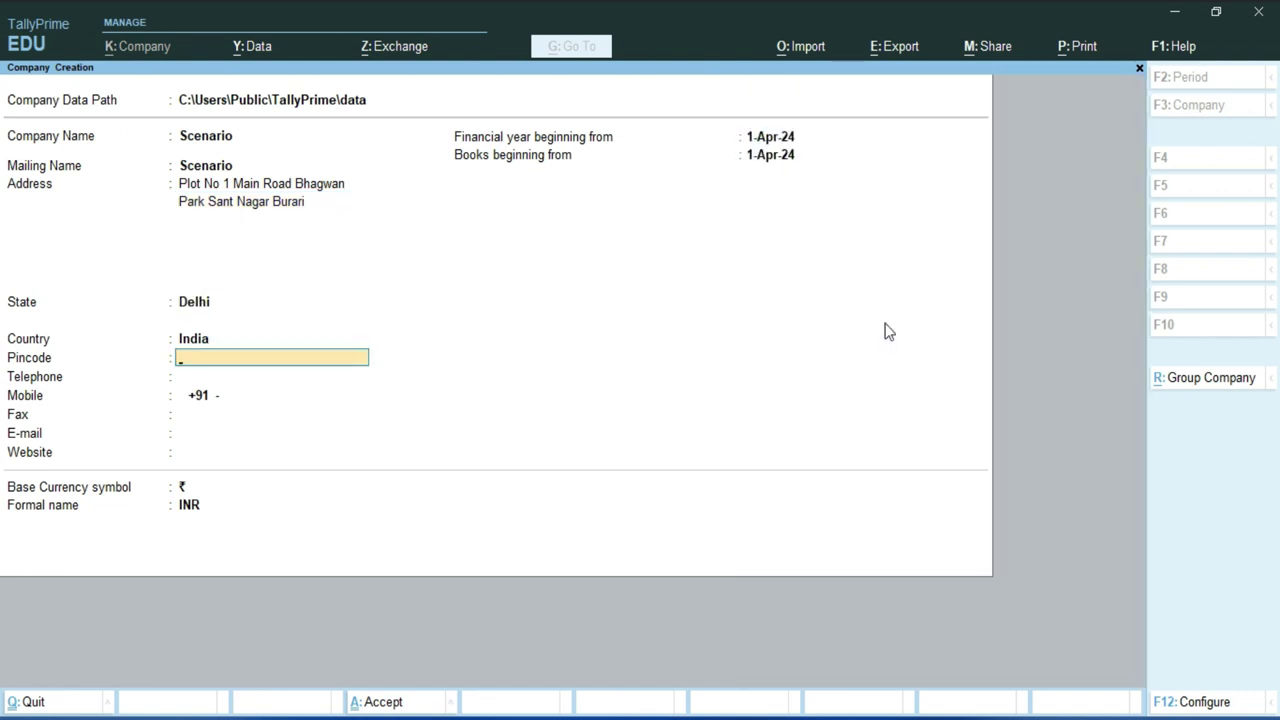
pyautogui.write('110009')
pyautogui.press('Return')
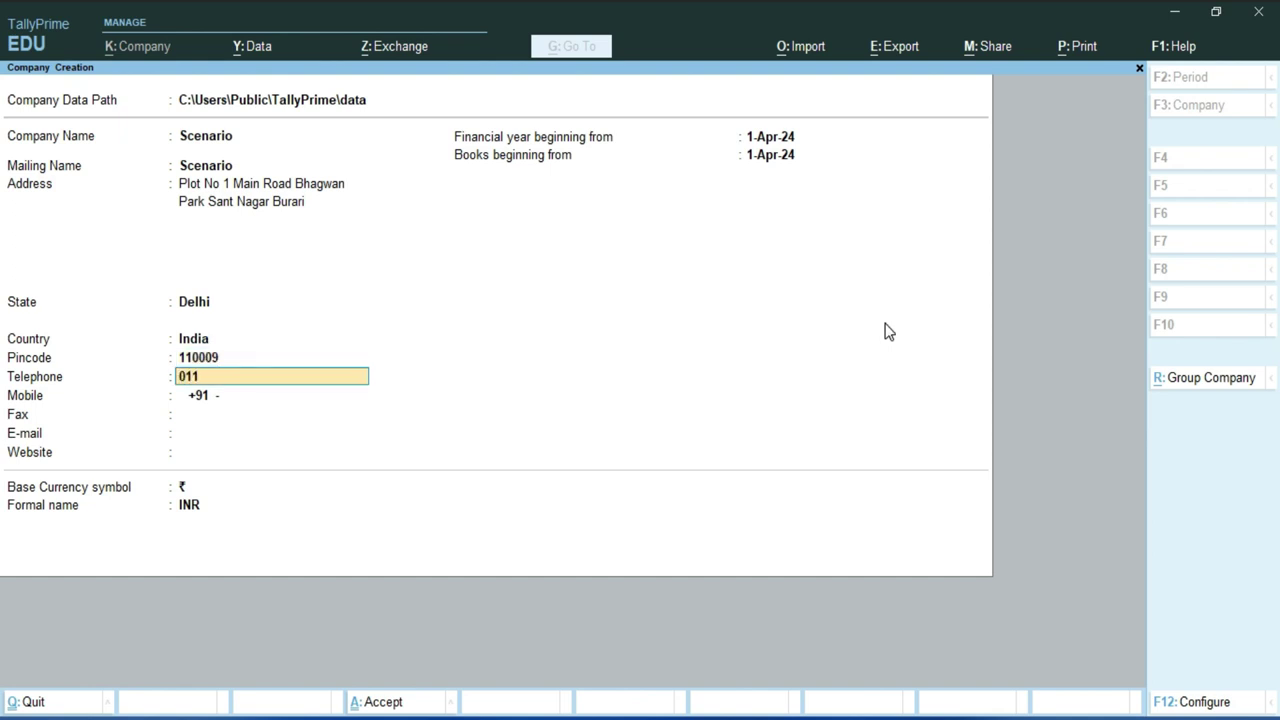
# - Fill in the company's telephone, mobile, fax, e-mail and website, keeping the default financial-year dates
pyautogui.press('Return')
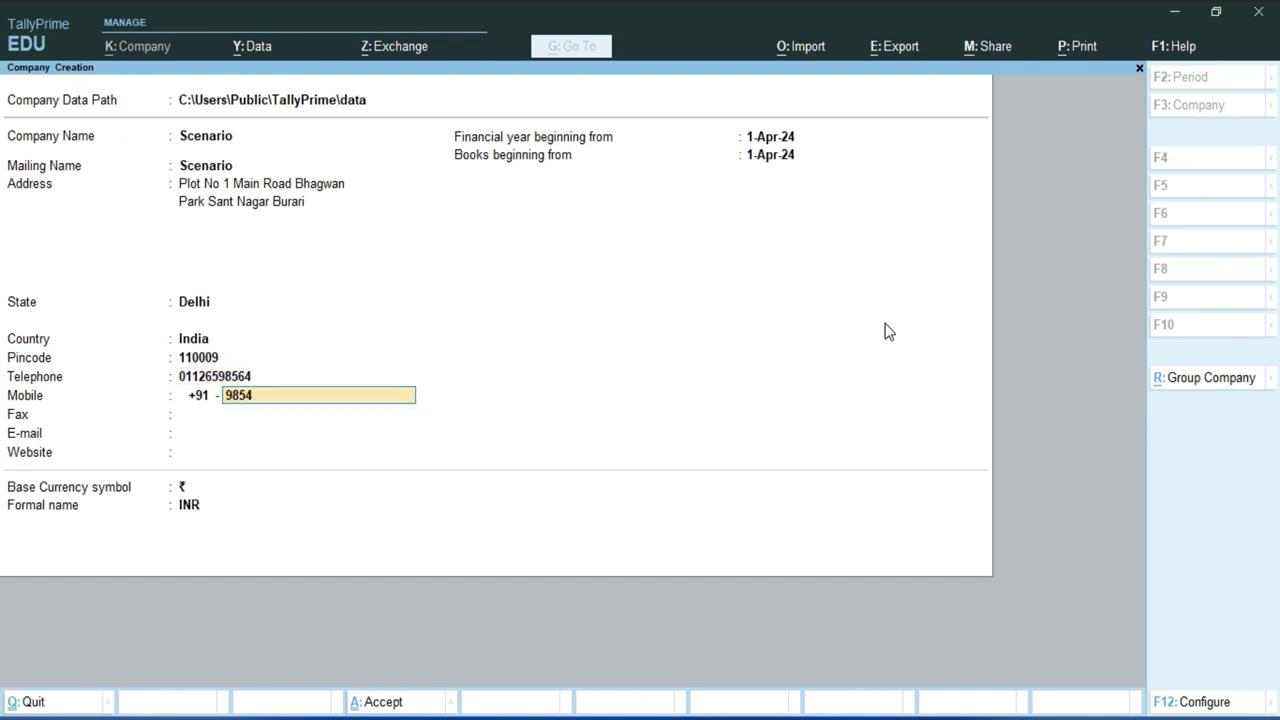
pyautogui.press('Return')
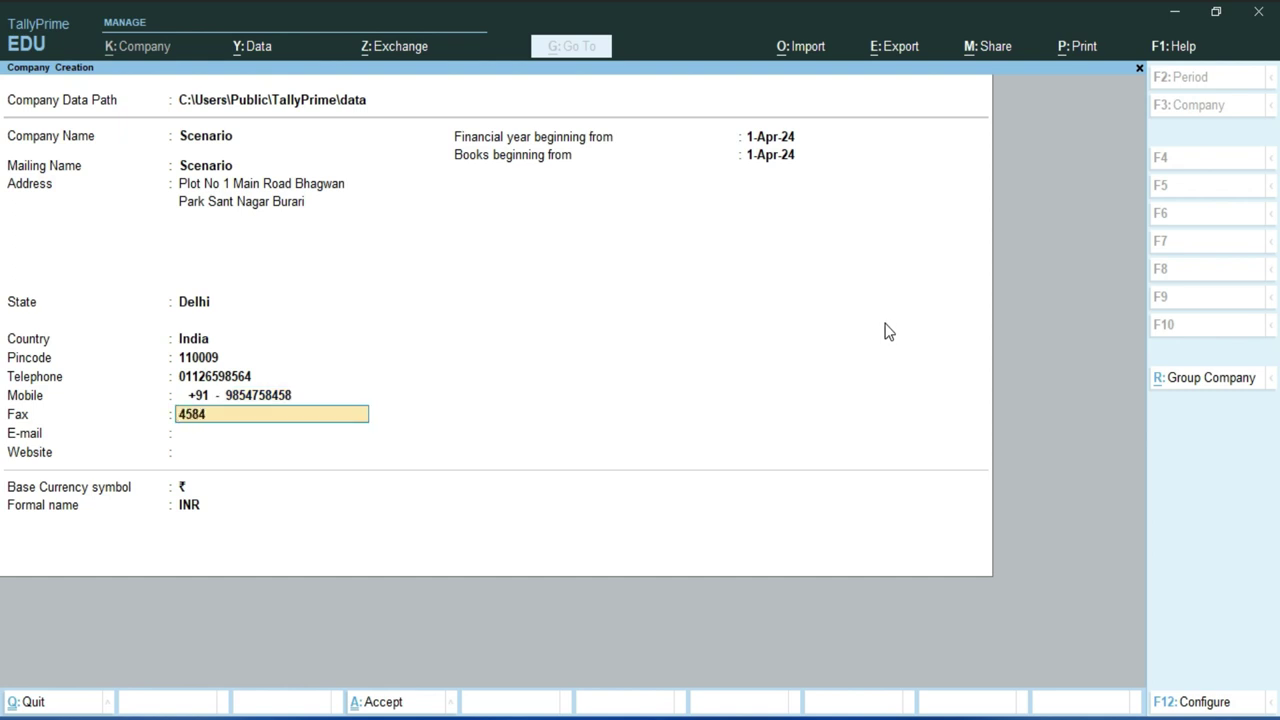
pyautogui.press('Return')
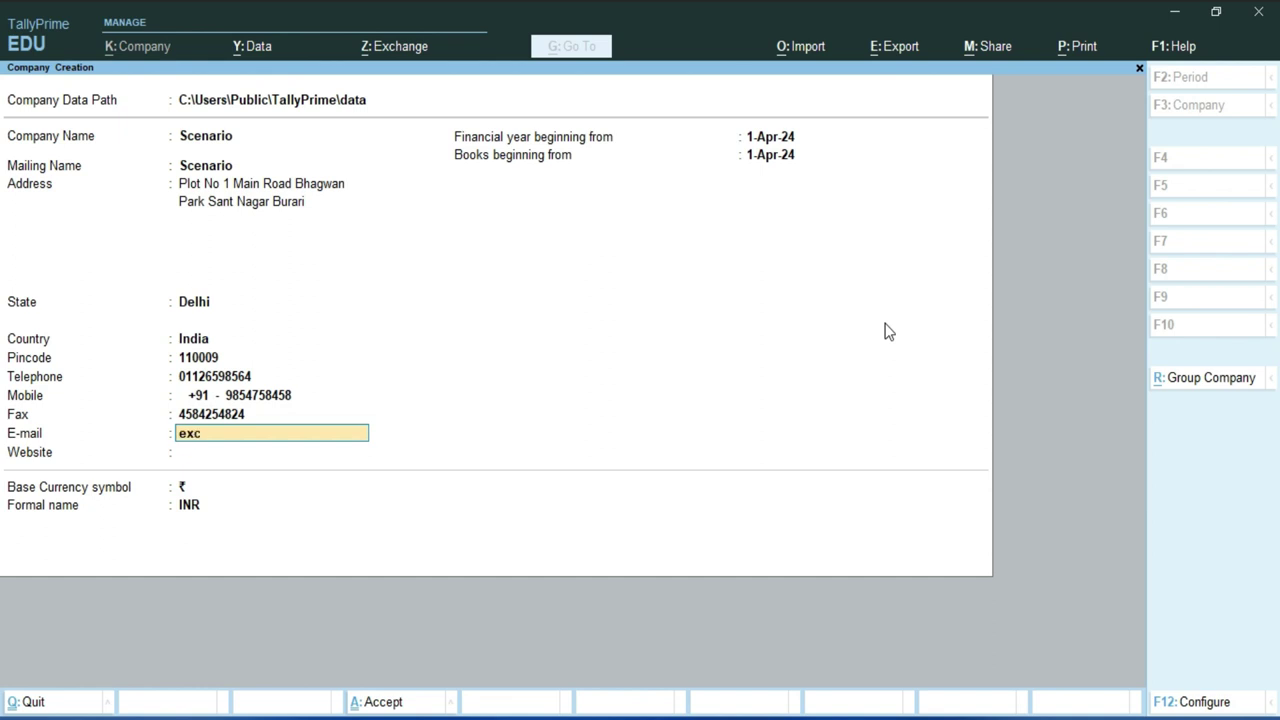
pyautogui.press('Return')
pyautogui.write('www')
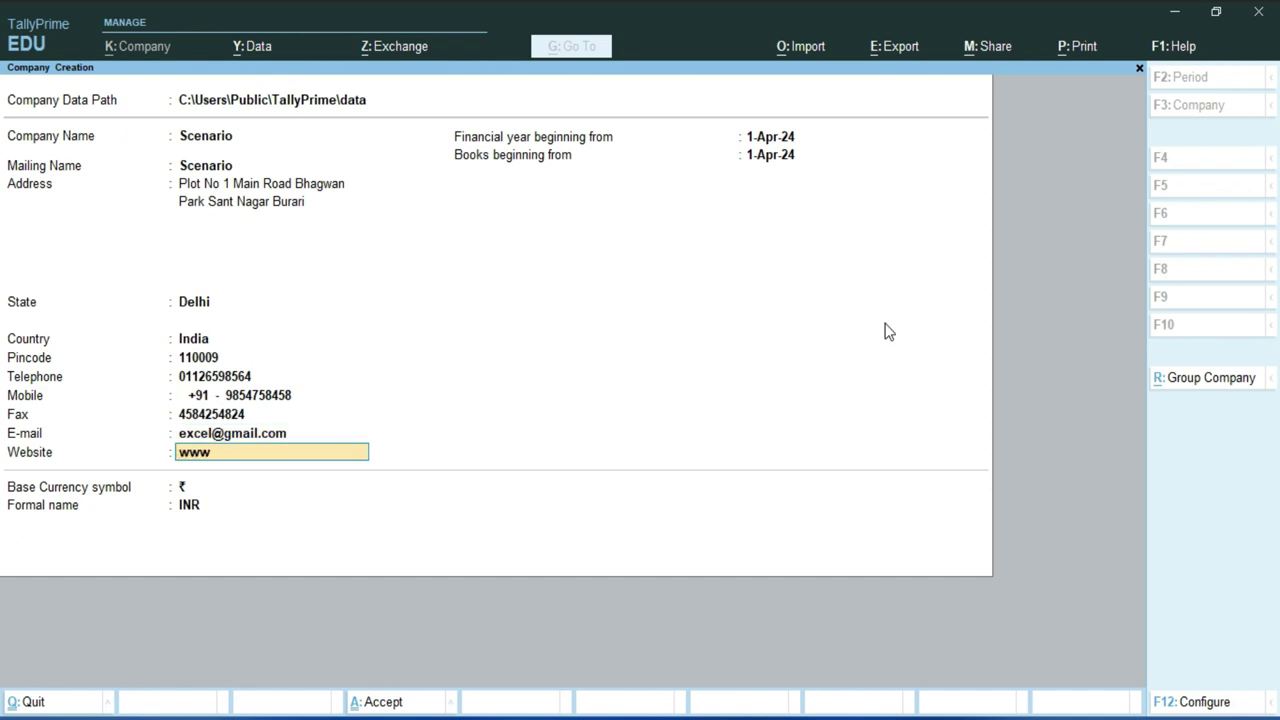
pyautogui.write('.excel-infotech.com')
pyautogui.press('Return')
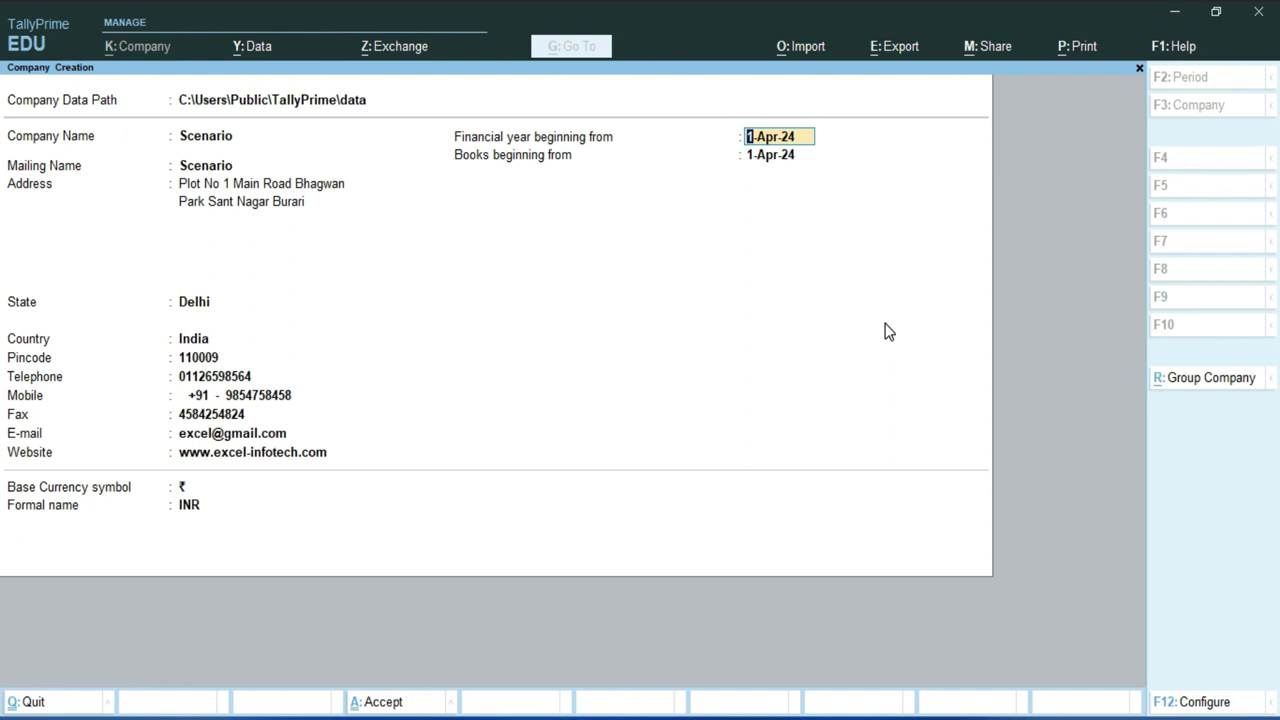
pyautogui.press('Return')
pyautogui.press('Return')
pyautogui.press('Return')
pyautogui.press('Return')
pyautogui.press('Return')
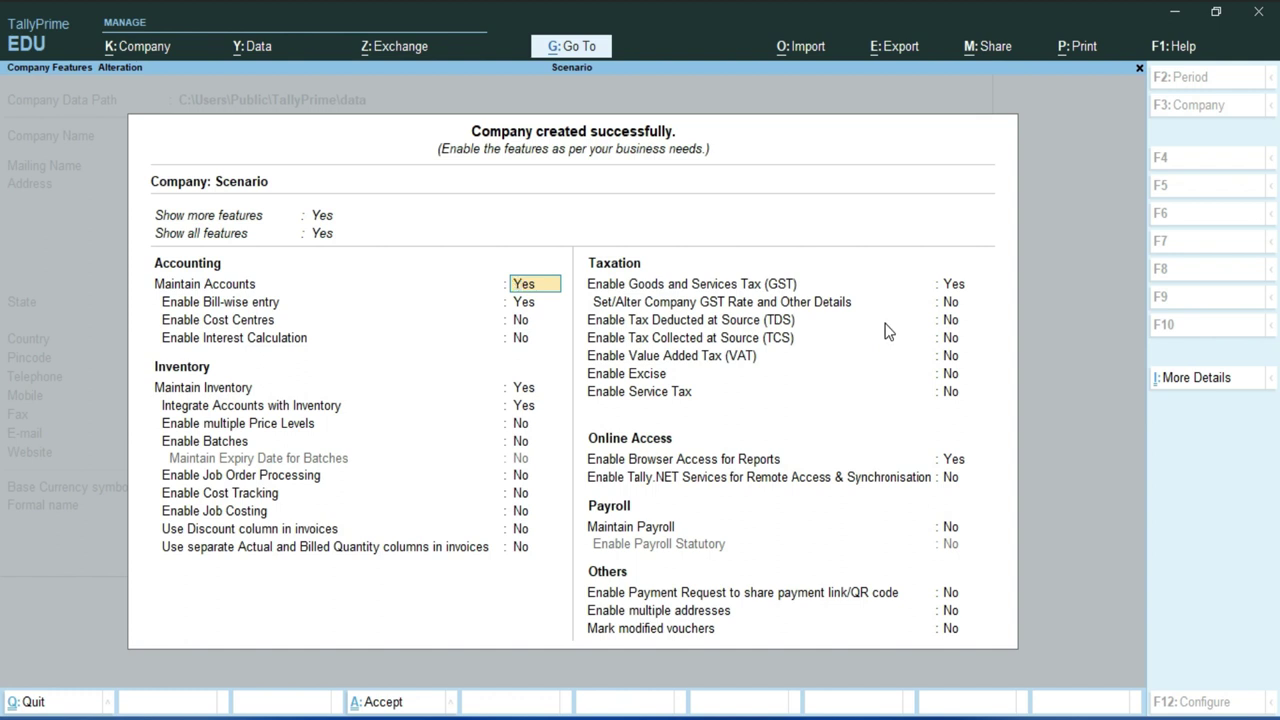
# - Enable GST with the company's GSTIN and Monthly GSTR-1 periodicity, then accept Company Features
pyautogui.press('Return')
pyautogui.press('Return')
pyautogui.press('Return')
pyautogui.press('Return')
pyautogui.press('Return')
pyautogui.press('Return')
pyautogui.press('Return')
pyautogui.press('Return')
pyautogui.press('Return')
pyautogui.press('Return')
pyautogui.press('Return')
pyautogui.press('Return')
pyautogui.press('Return')
pyautogui.press('Return')
pyautogui.press('Return')
pyautogui.press('Return')
pyautogui.press('Return')
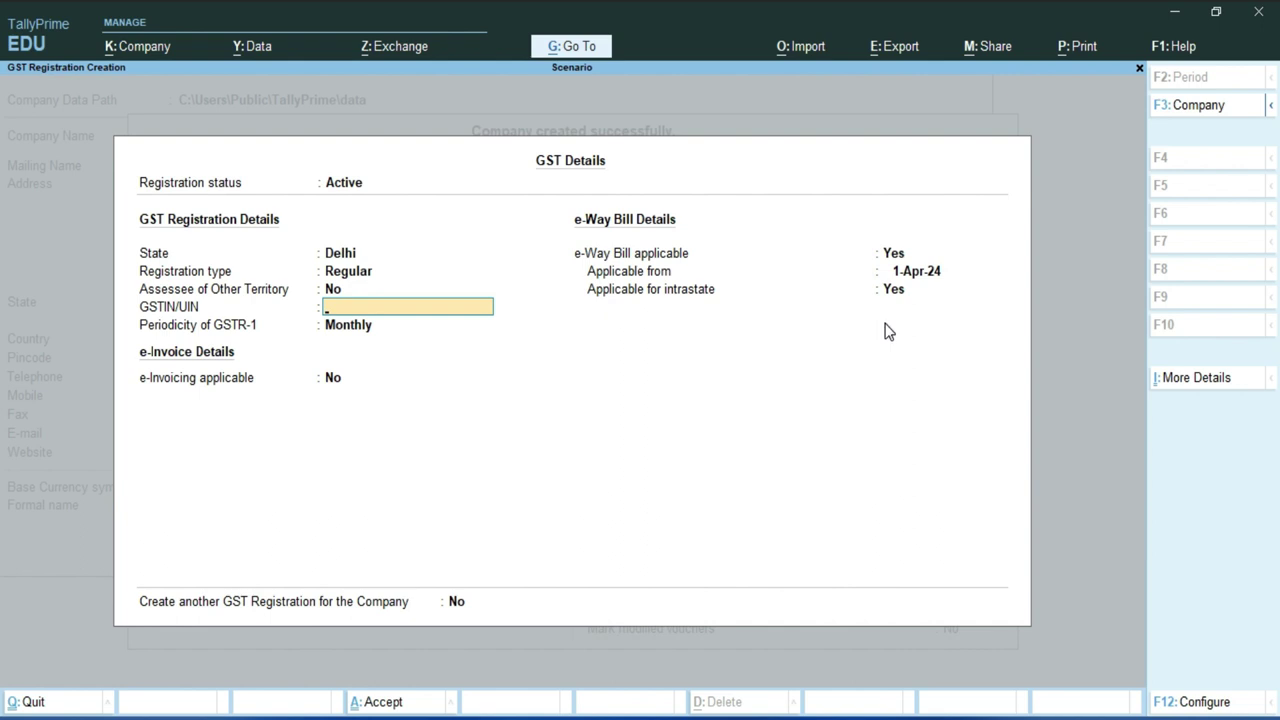
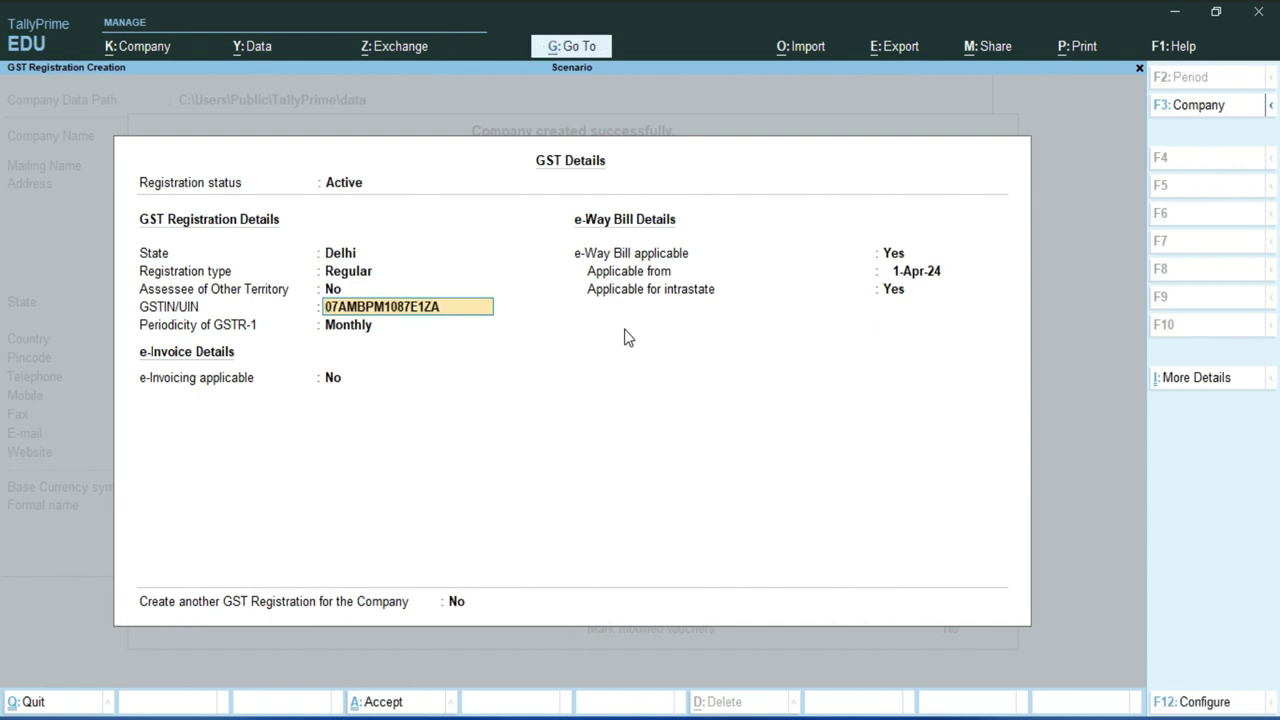
pyautogui.press('Return')
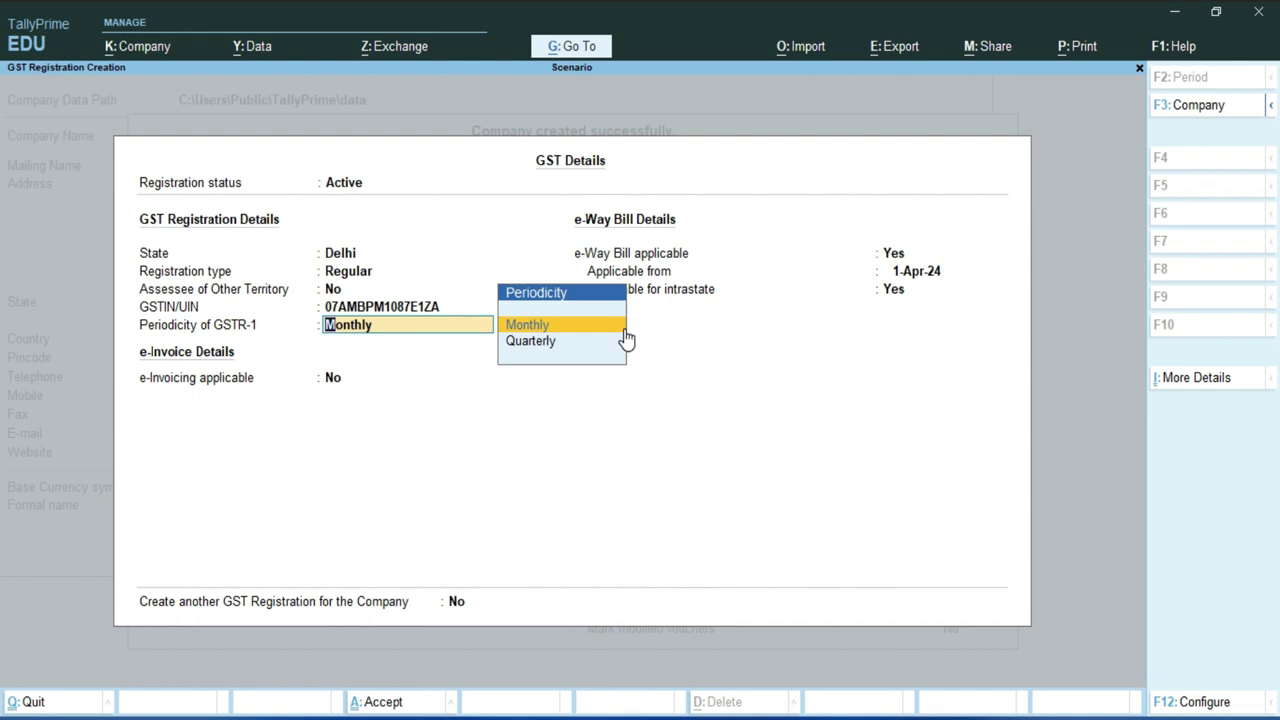
pyautogui.click(624, 329)
pyautogui.press('Return')
pyautogui.press('Return')
pyautogui.press('Return')
pyautogui.press('Return')
pyautogui.press('Return')
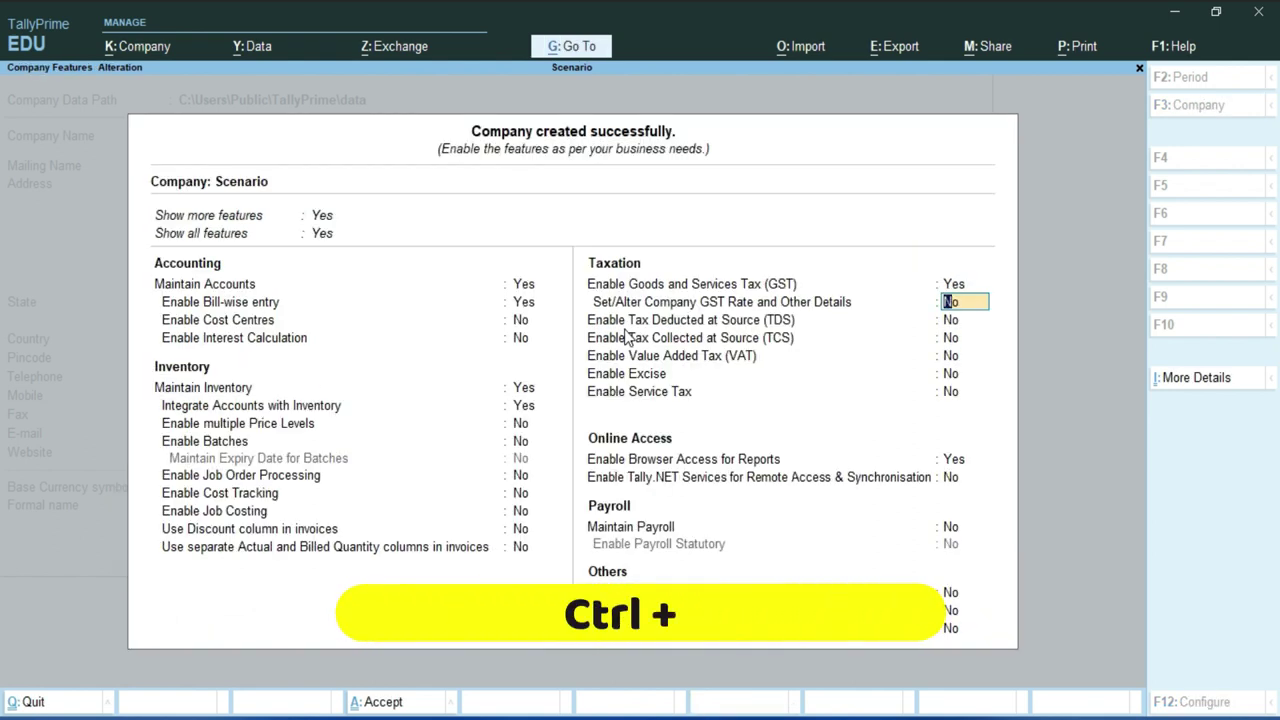
pyautogui.press('ctrl')
pyautogui.hotkey('ctrl', 'a')
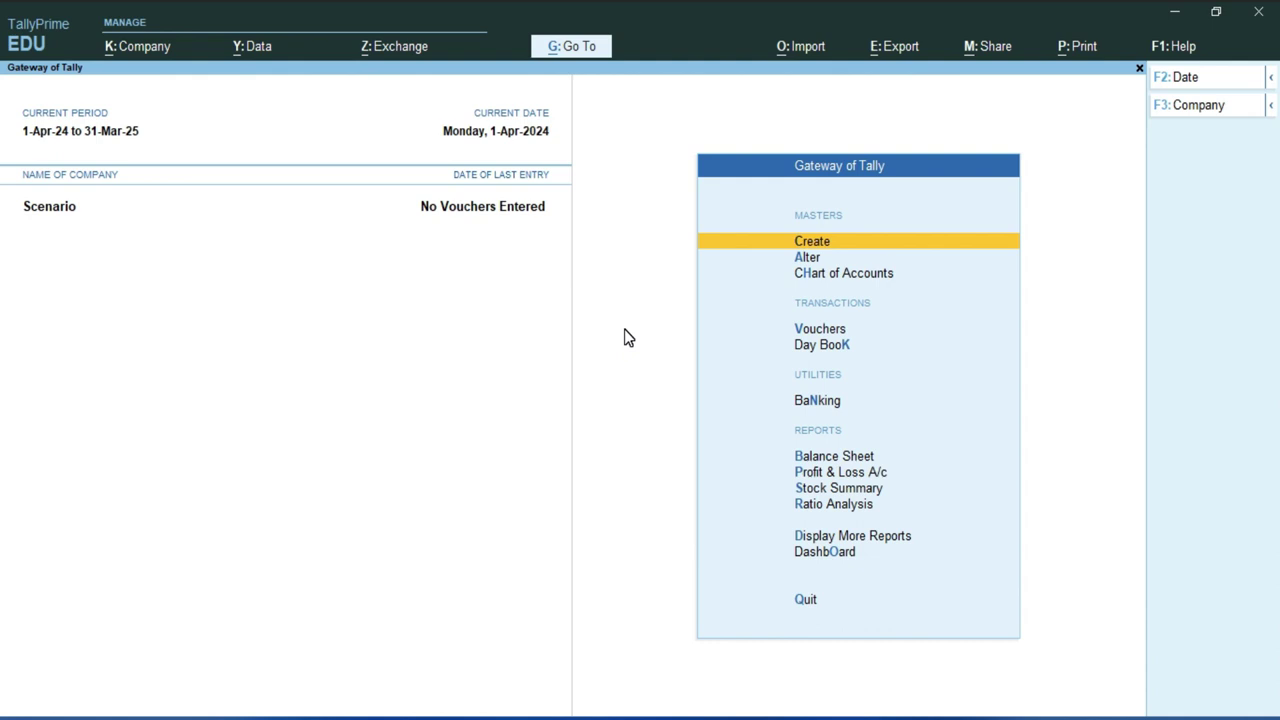
# - From Gateway of Tally, go to Create, expand Show More and choose the Scenario master
pyautogui.press('Return')
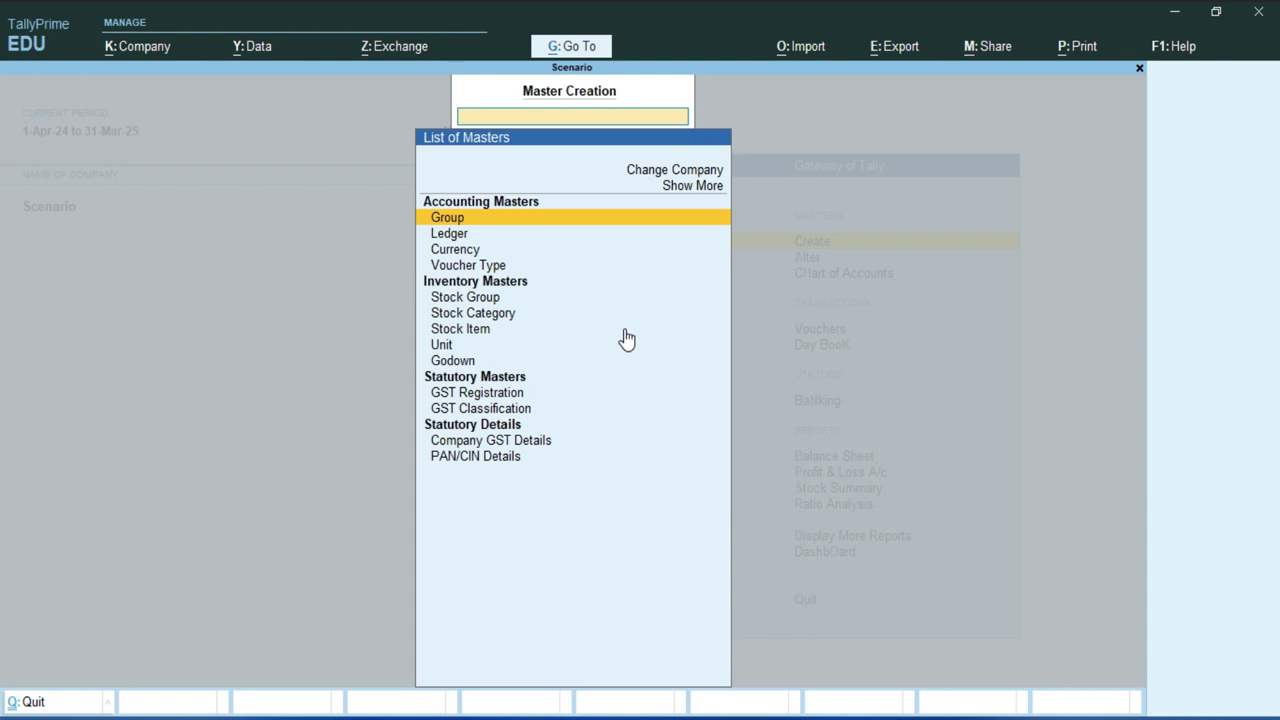
pyautogui.press('Up')
pyautogui.press('Return')
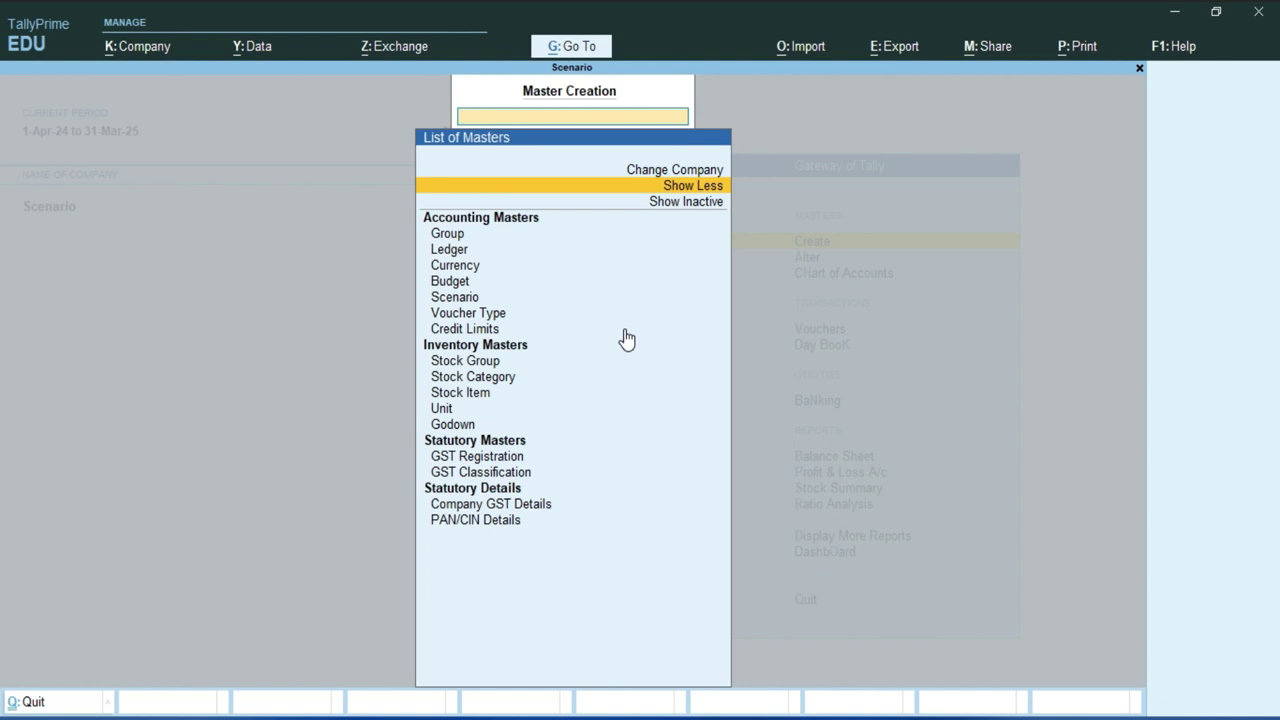
pyautogui.press('Down')
pyautogui.press('Down')
pyautogui.press('Down')
pyautogui.press('Down')
pyautogui.press('Down')
pyautogui.press('Down')
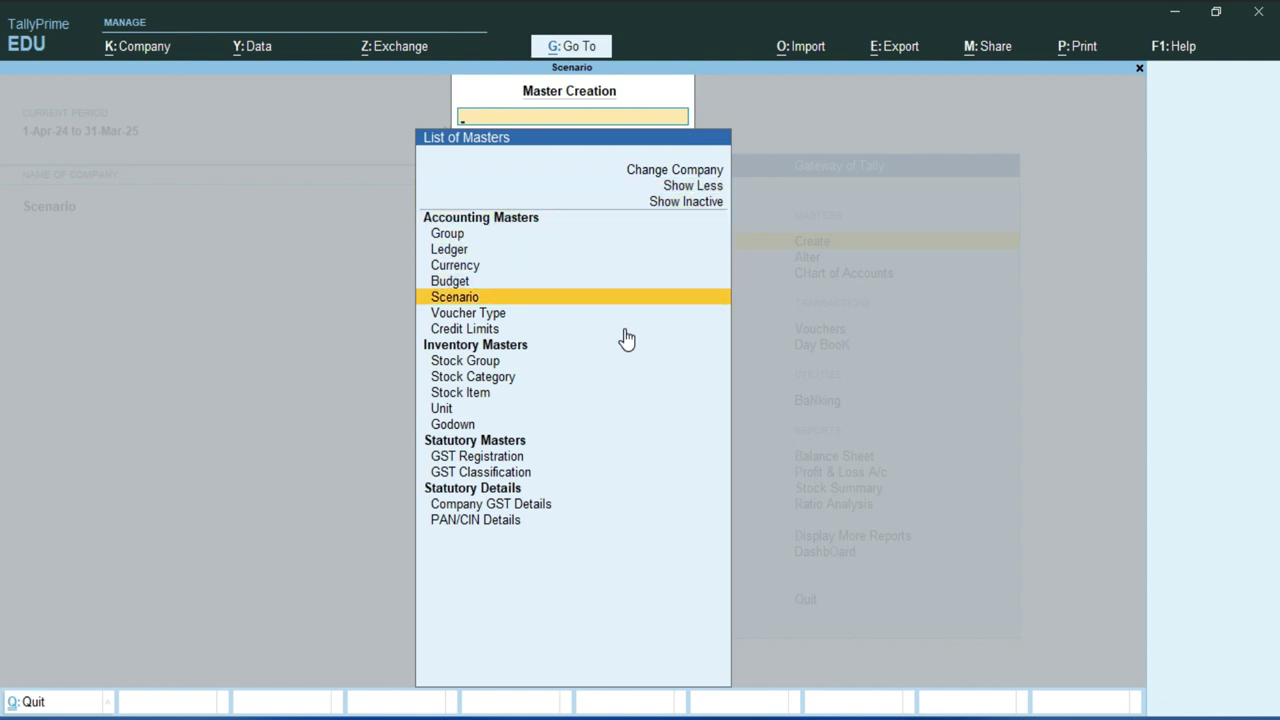
pyautogui.press('Return')
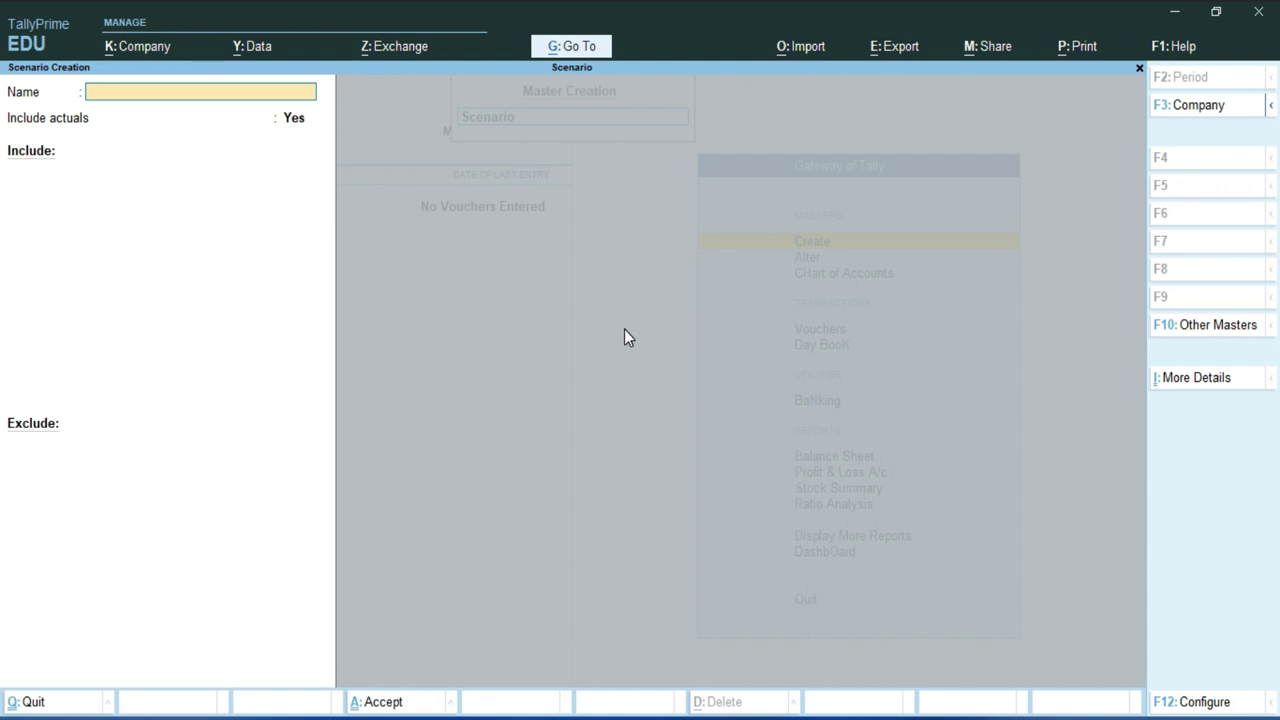
# - Save scenario 'Show Profit' with actuals included, Sales vouchers included and no exclusions
pyautogui.write('Show Profit')
pyautogui.press('Return')
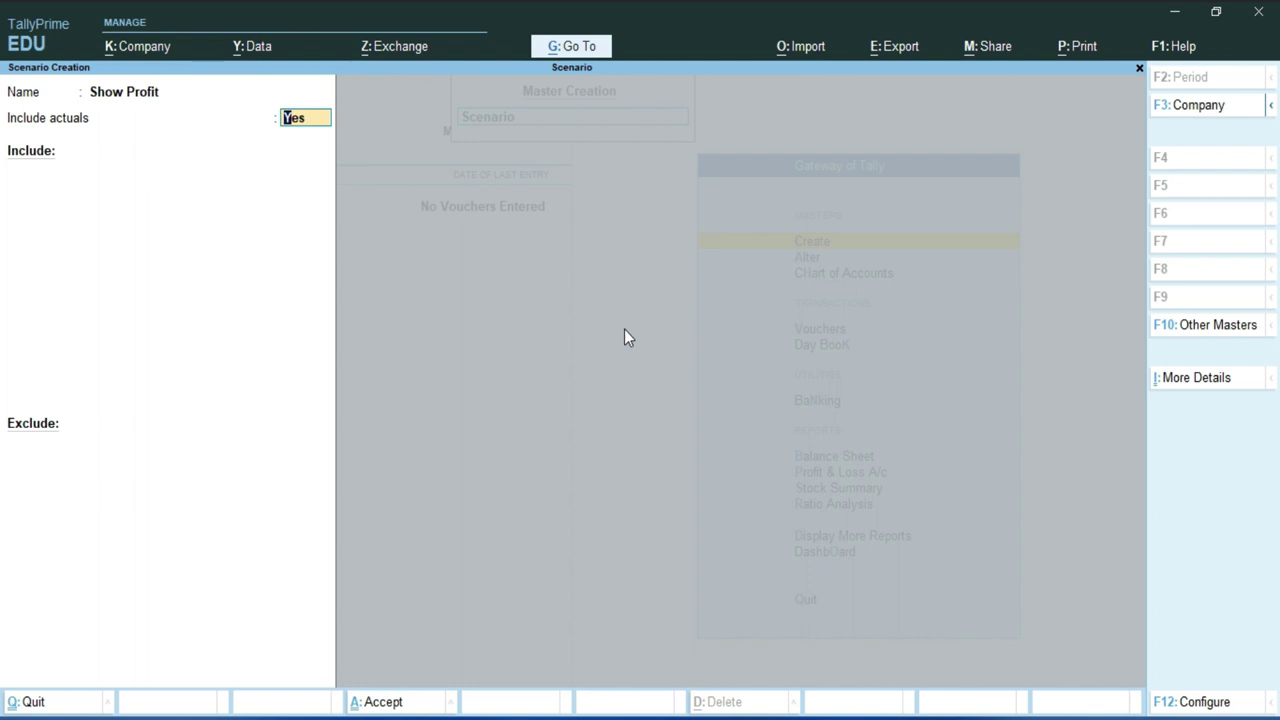
pyautogui.press('Return')
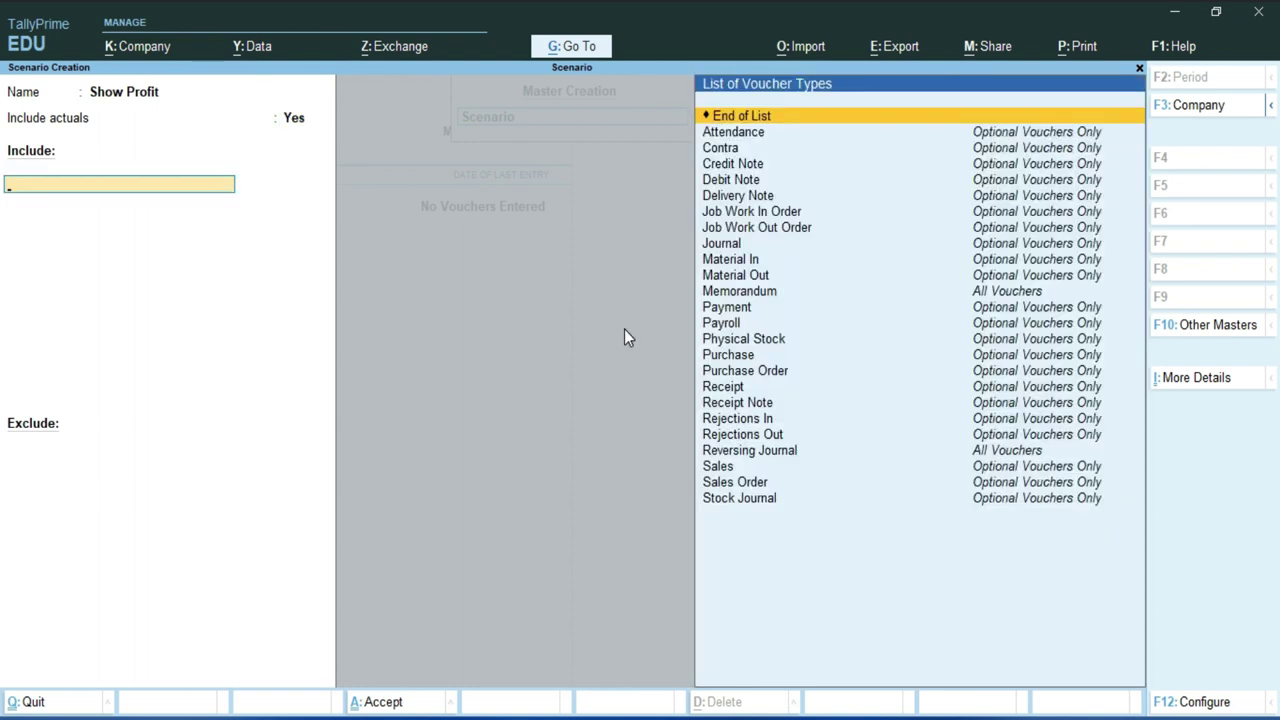
pyautogui.press('Down')
pyautogui.press('Down')
pyautogui.press('Down')
pyautogui.press('Down')
pyautogui.press('Down')
pyautogui.press('Down')
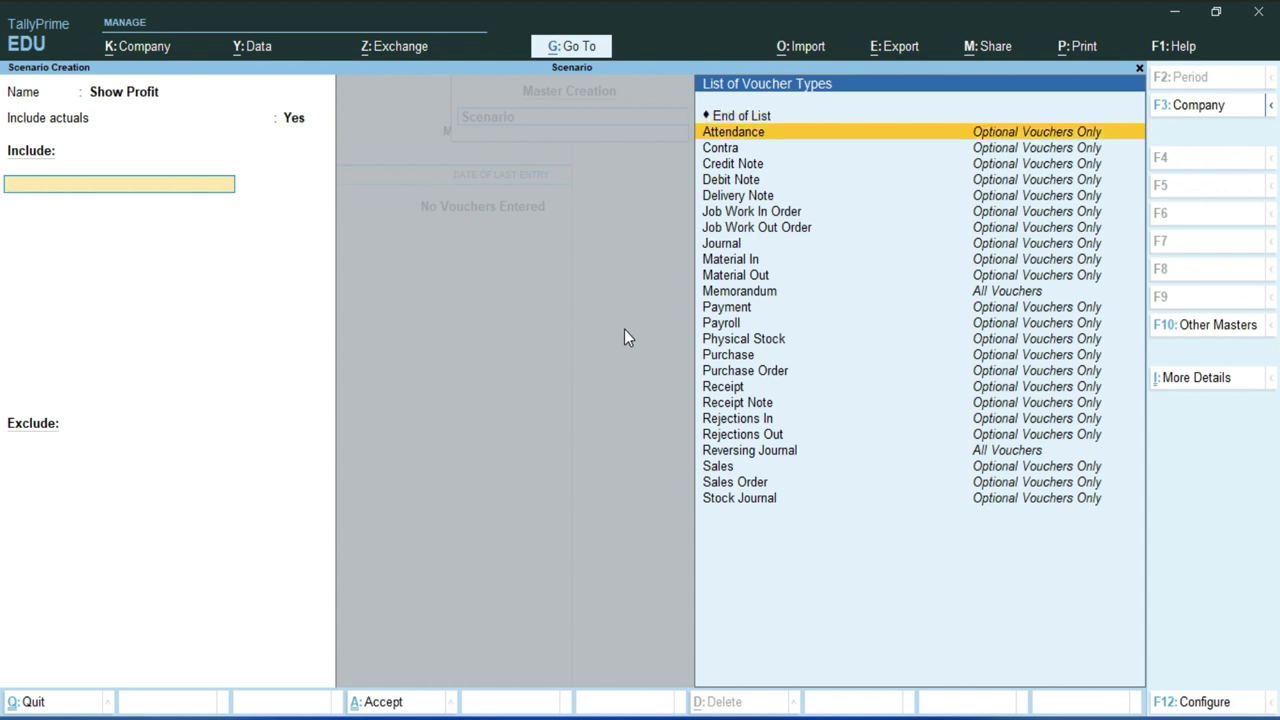
pyautogui.press('Down')
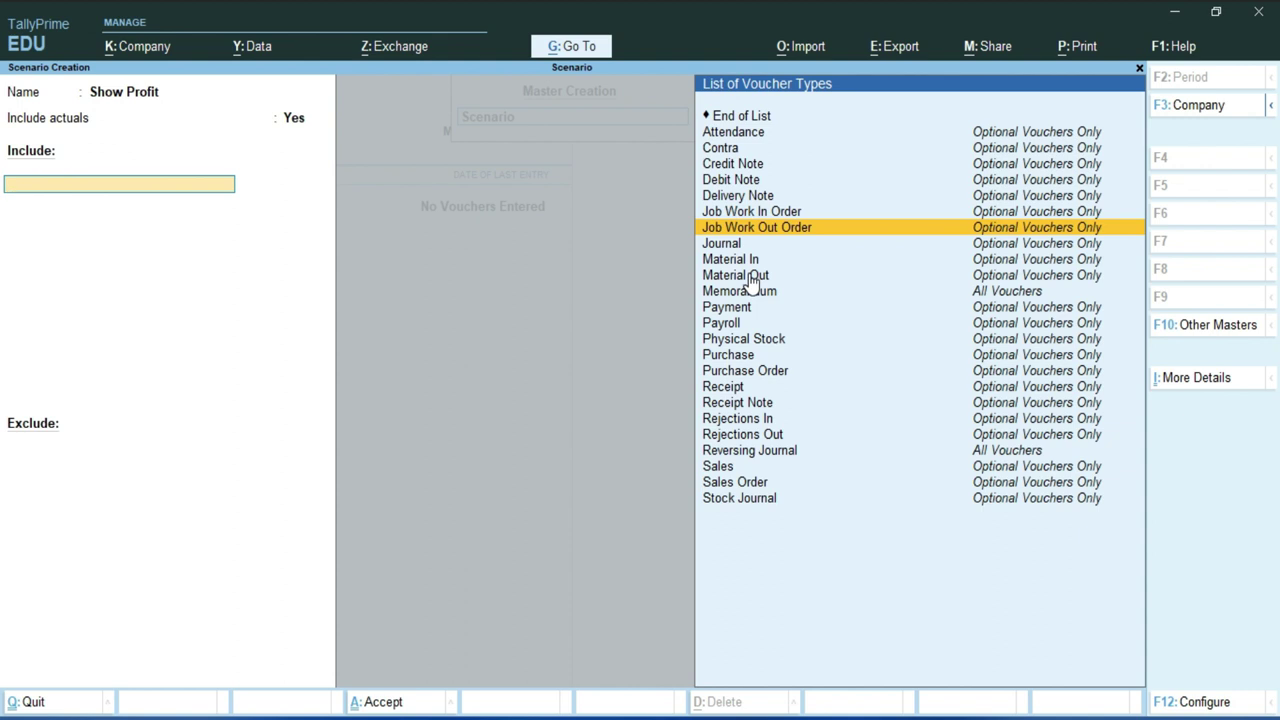
pyautogui.write('Sa')
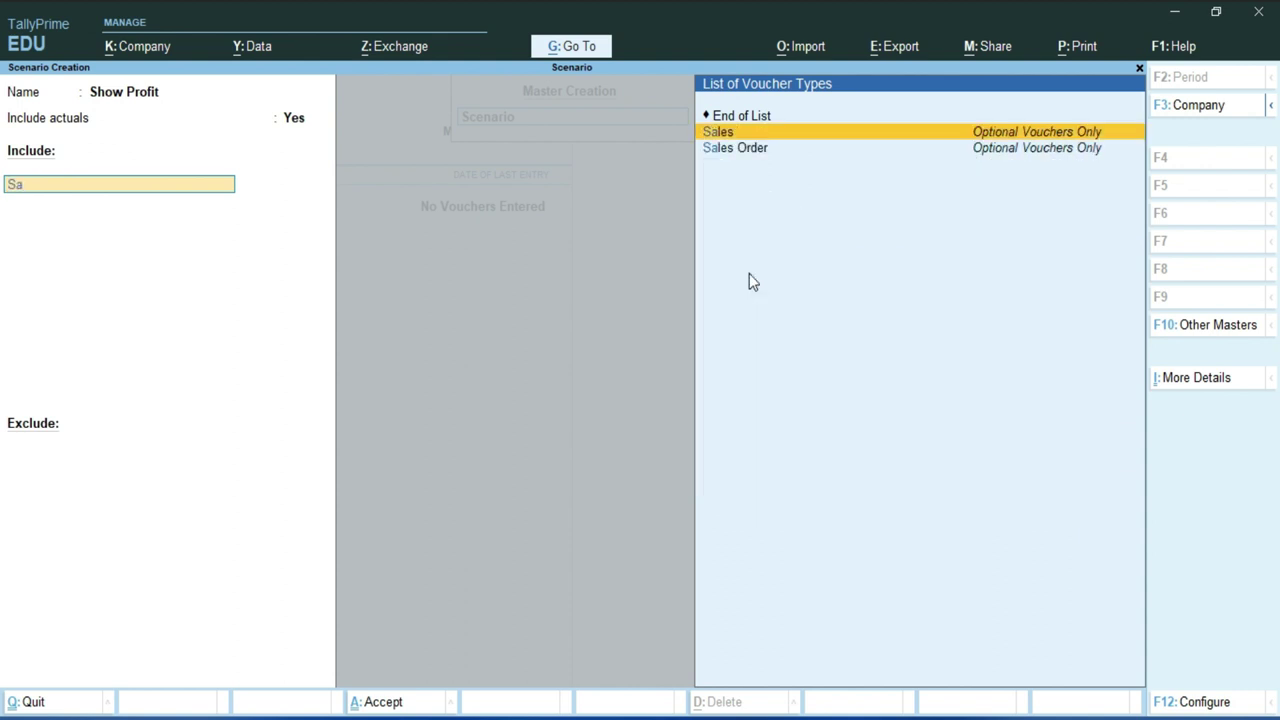
pyautogui.press('Return')
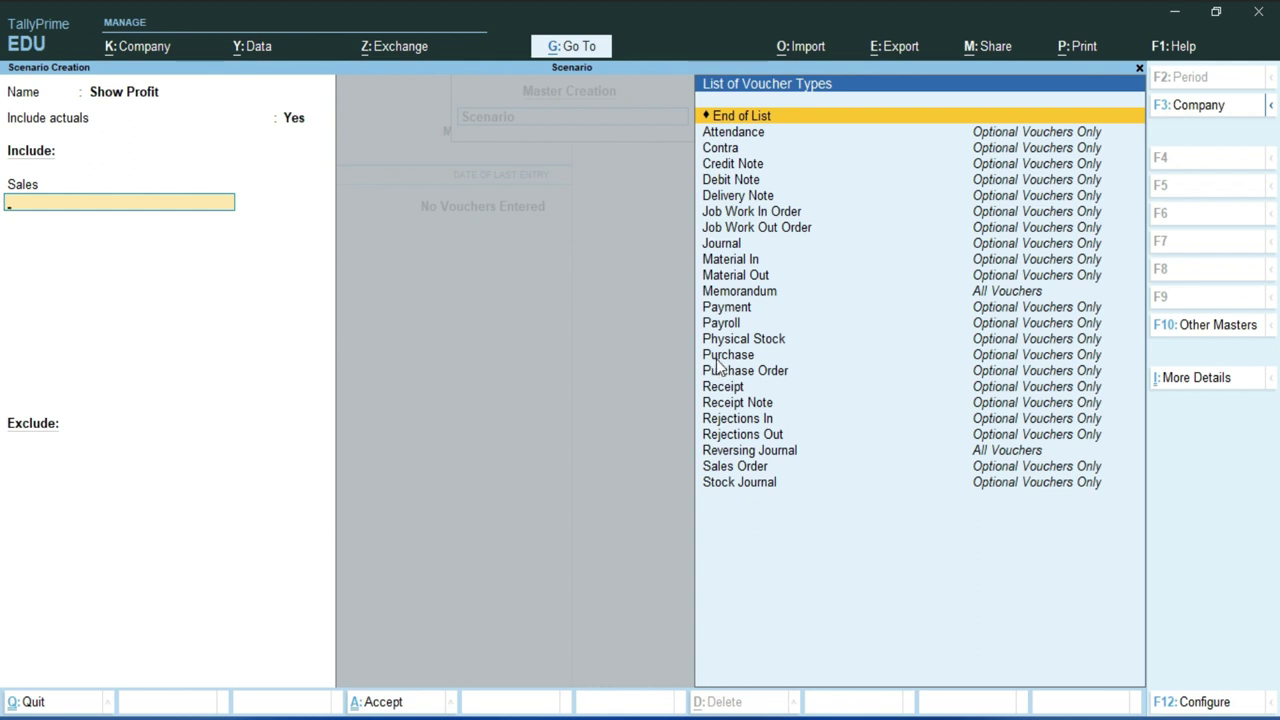
pyautogui.press('Return')
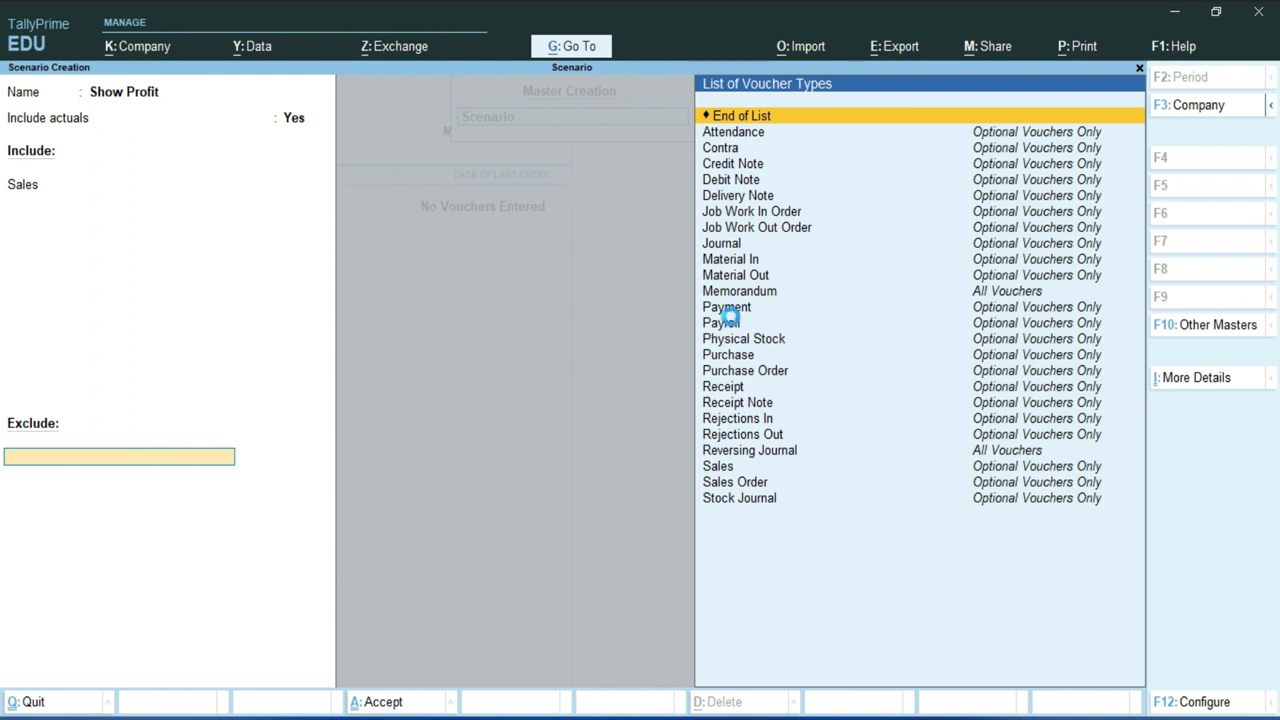
pyautogui.press('Return')
pyautogui.press('y')
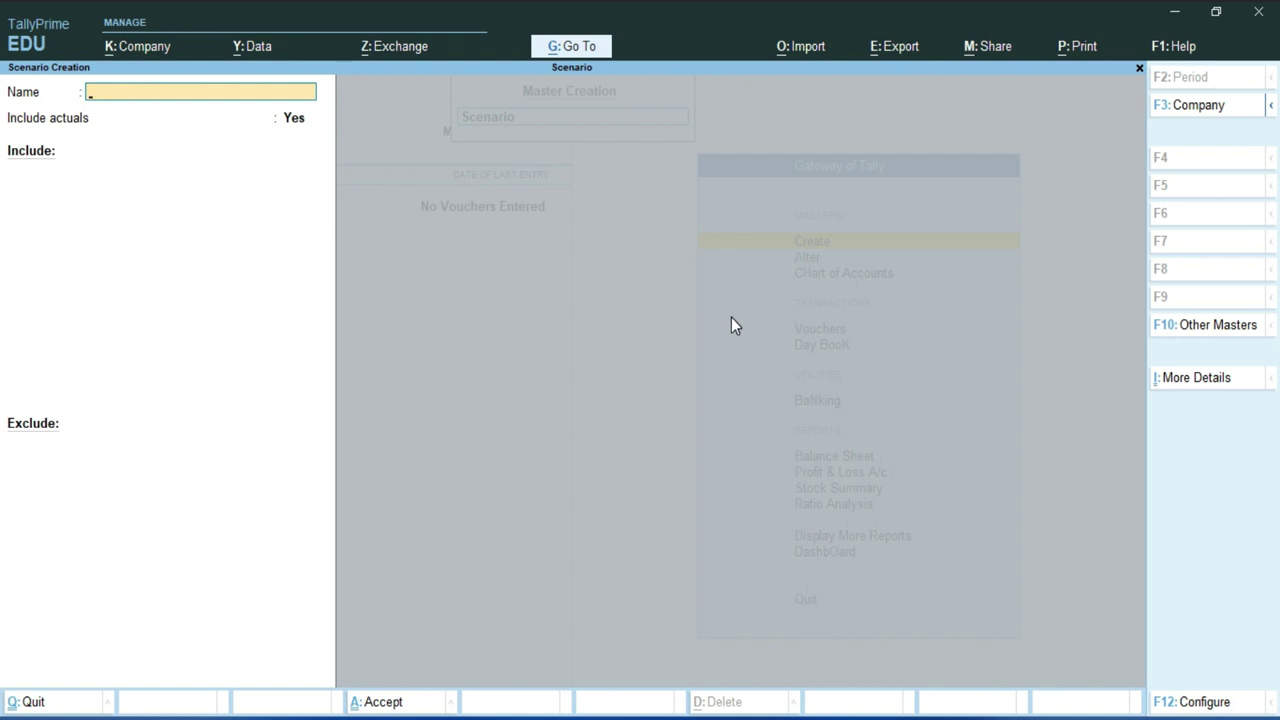
pyautogui.press('Escape')
# - Back at Gateway, start a Purchase voucher dated 1-Apr-24 with the supplier invoice number
pyautogui.press('y')
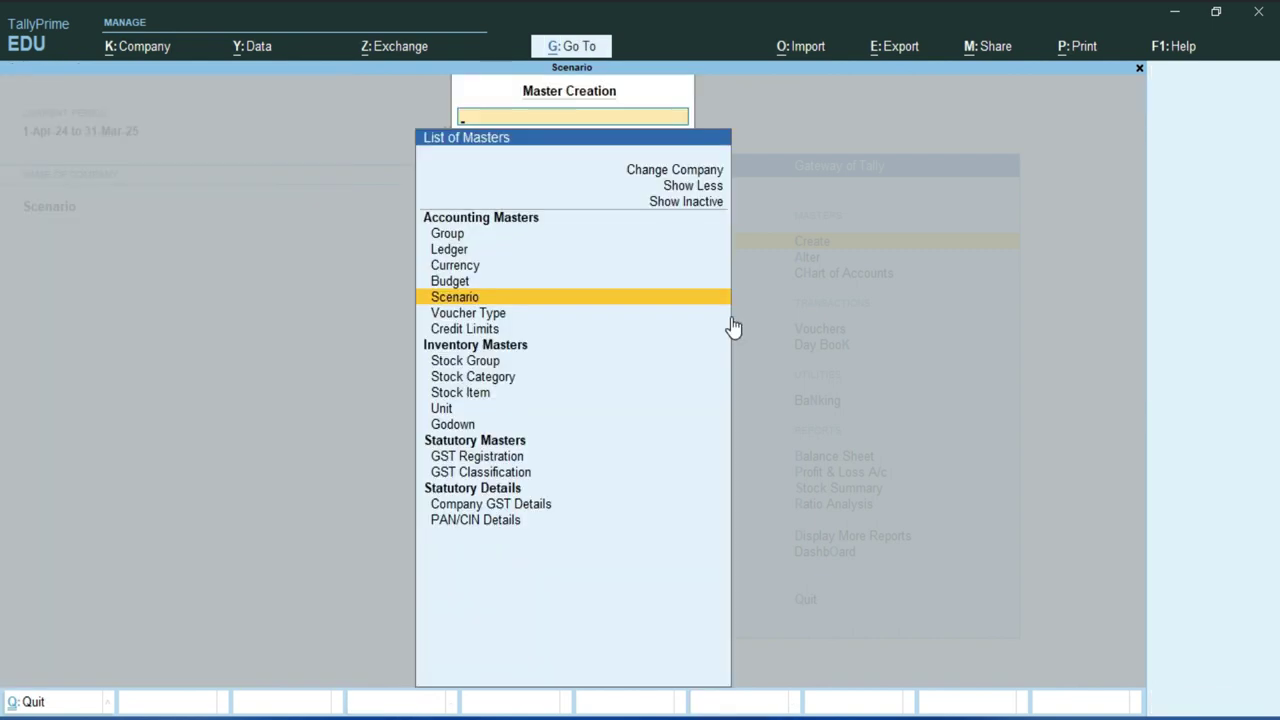
pyautogui.press('Escape')
pyautogui.click(731, 322)
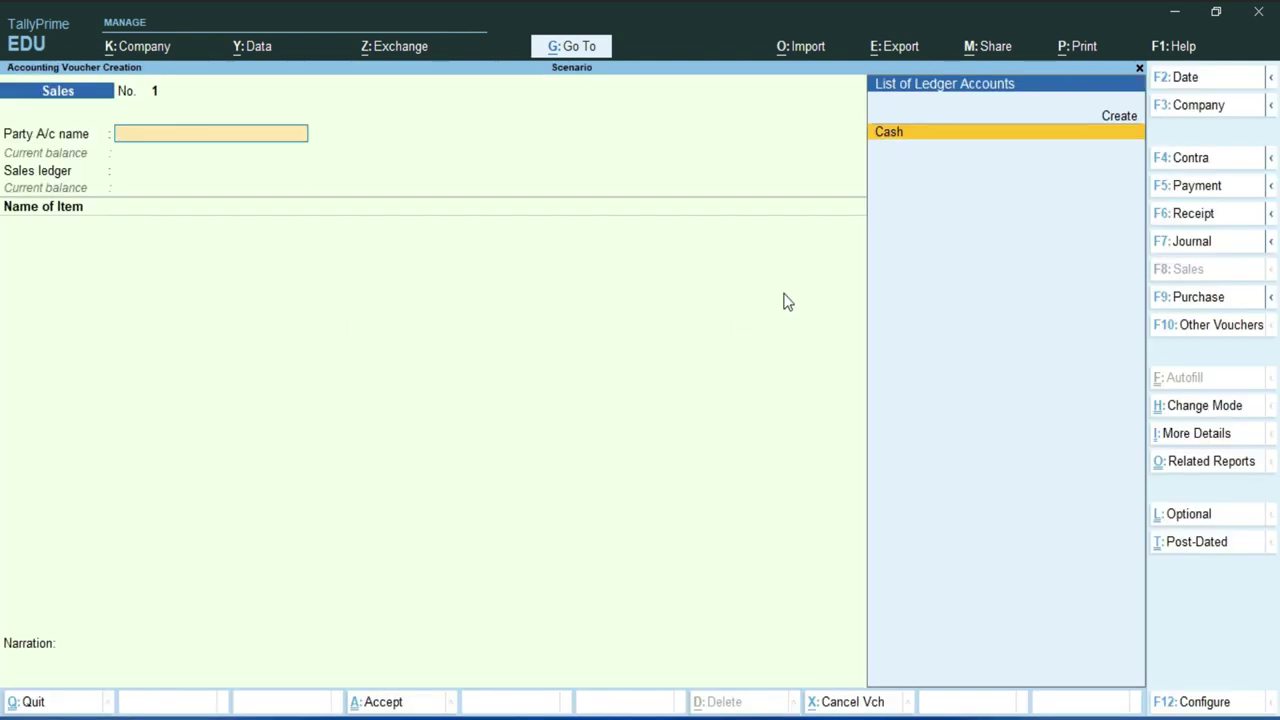
pyautogui.click(86, 106)
pyautogui.click(1196, 300)
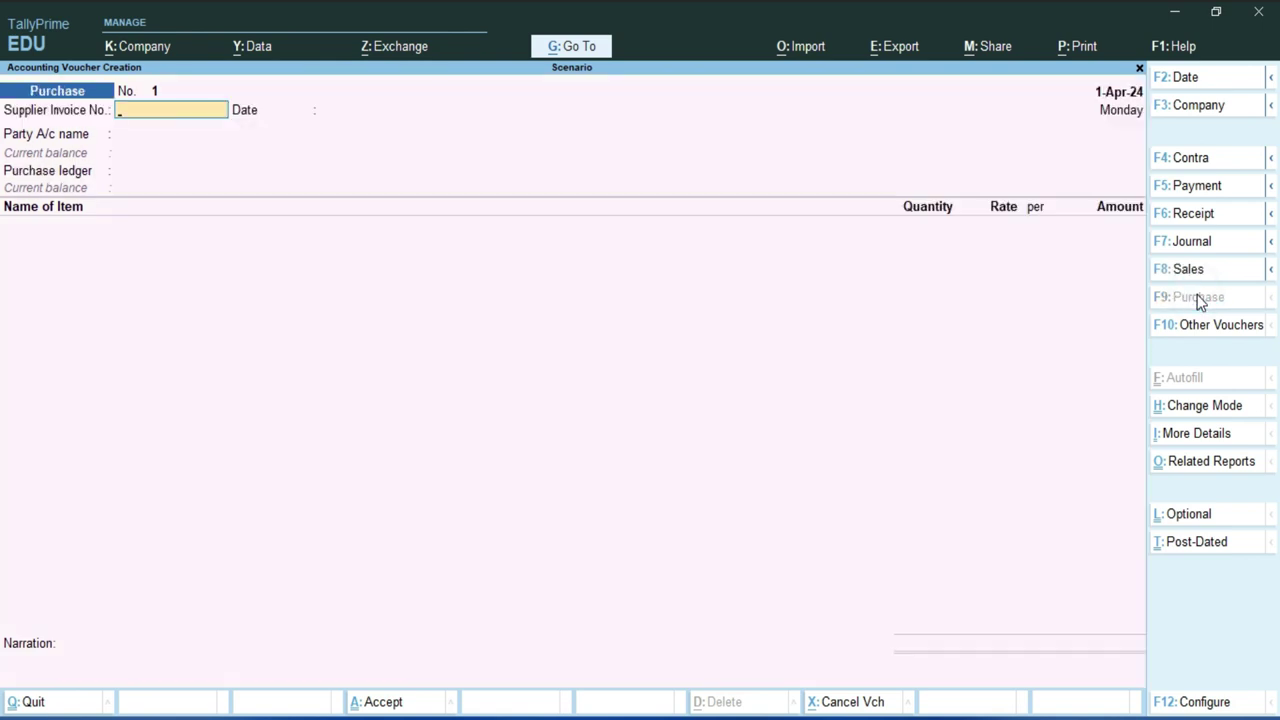
pyautogui.write('15254')
pyautogui.press('Return')
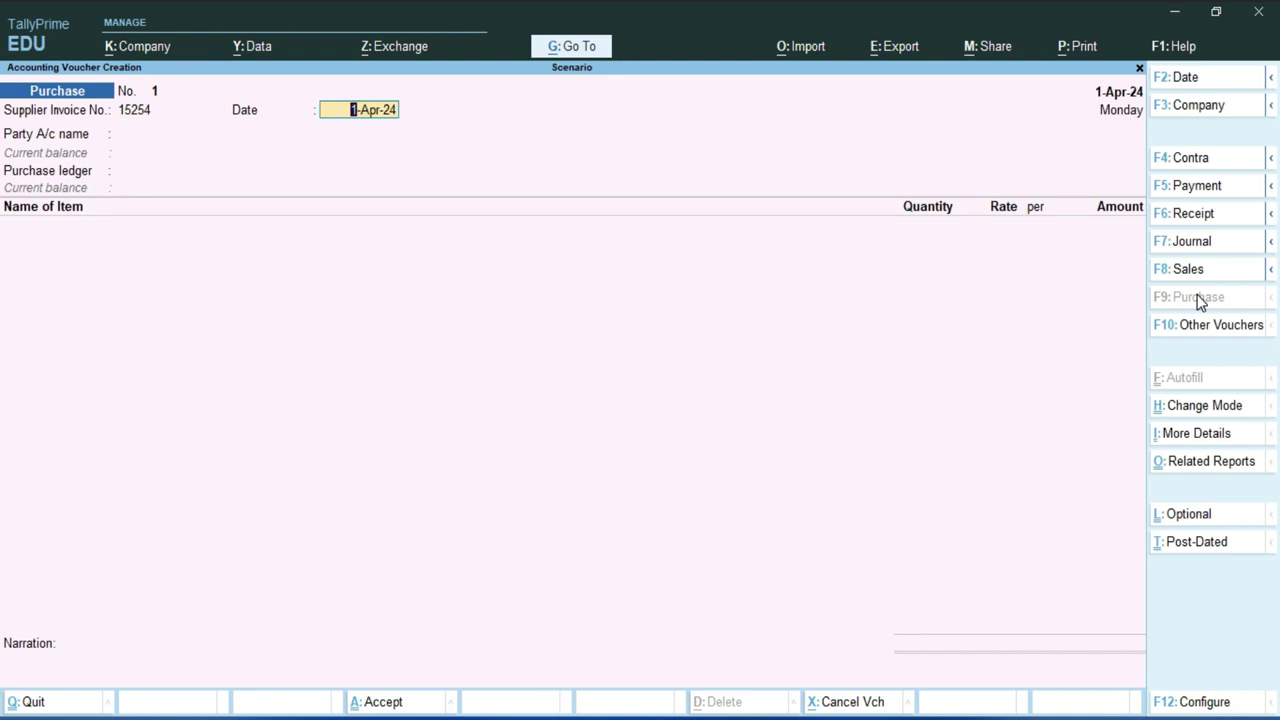
pyautogui.press('Return')
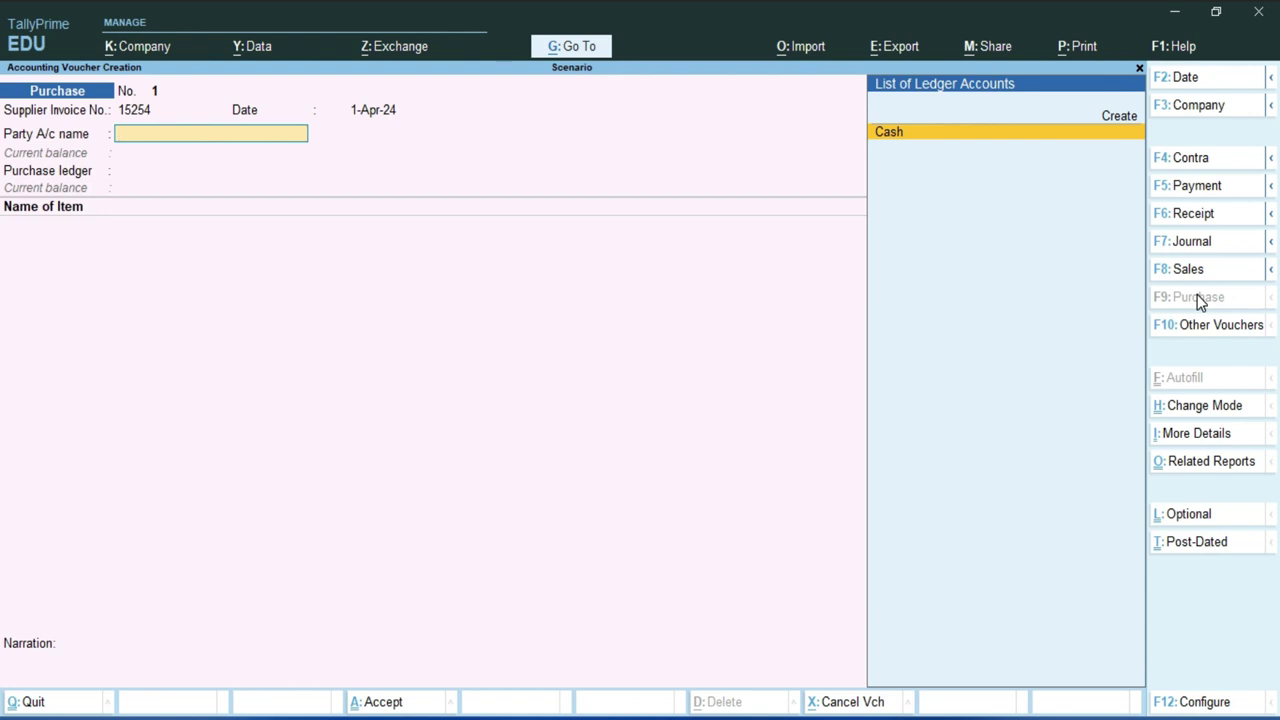
pyautogui.press('alt')
pyautogui.hotkey('alt', 'c')
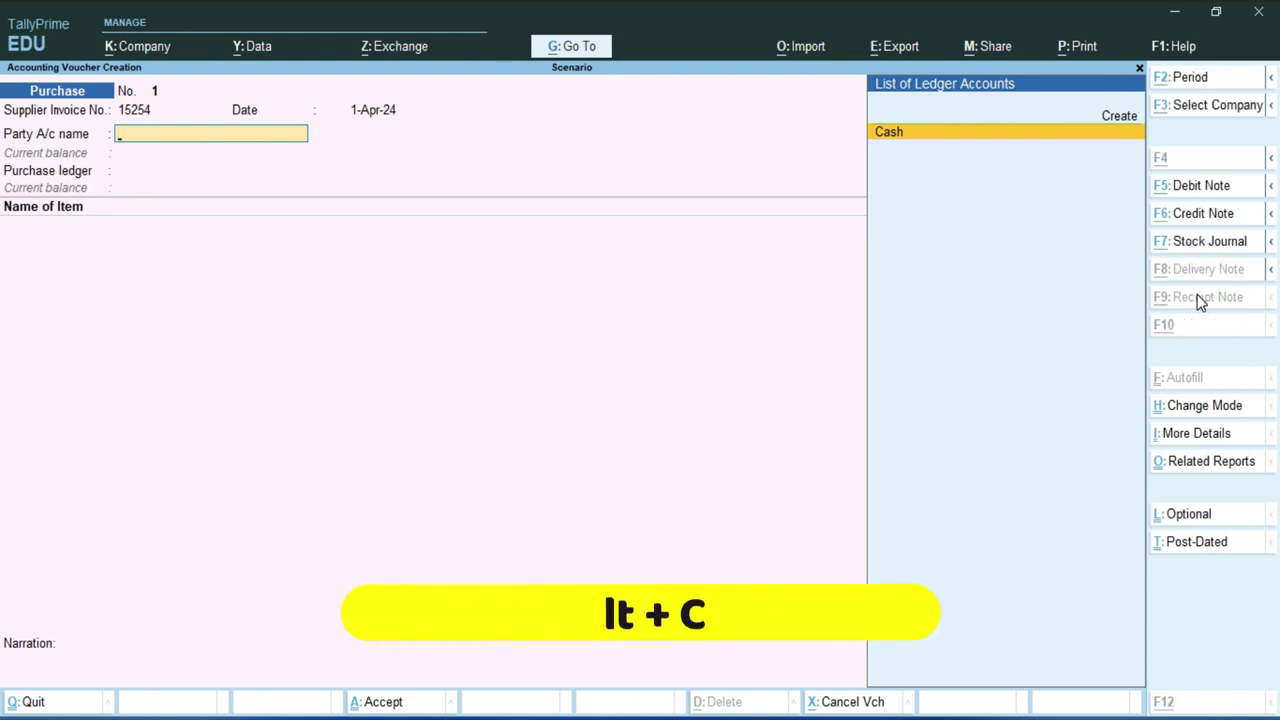
# - Create party ledger 'Kamal Ind' under Sundry Creditors with Regular GST registration and its GSTIN
pyautogui.write('Kmala')
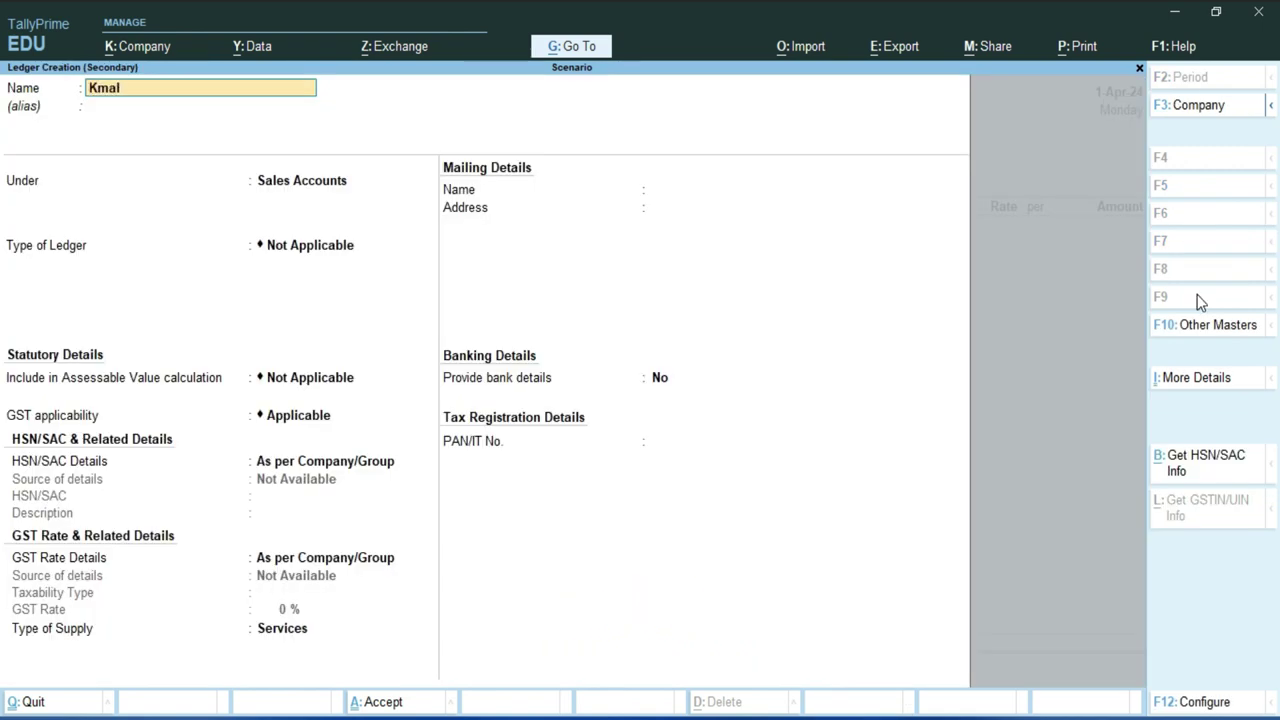
pyautogui.press('BackSpace')
pyautogui.press('BackSpace')
pyautogui.press('BackSpace')
pyautogui.press('BackSpace')
pyautogui.write('amal In')
pyautogui.press('Return')
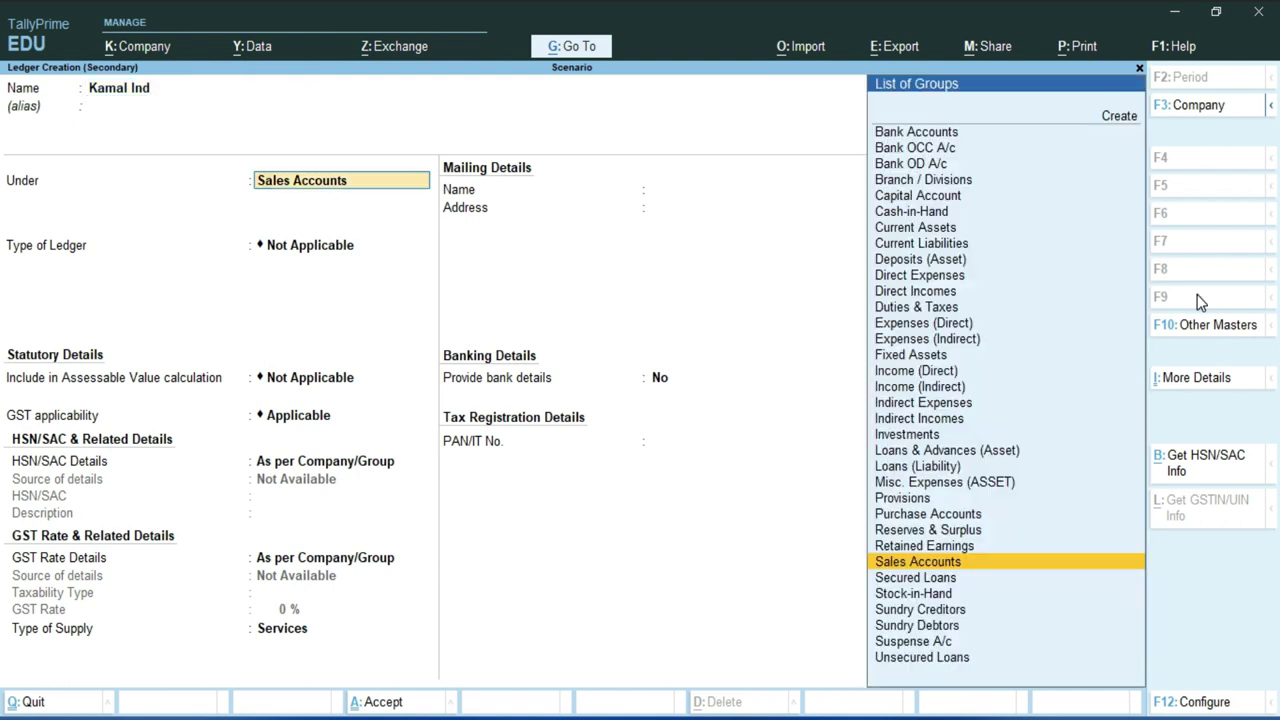
pyautogui.write('S')
pyautogui.press('Down')
pyautogui.press('Down')
pyautogui.press('Down')
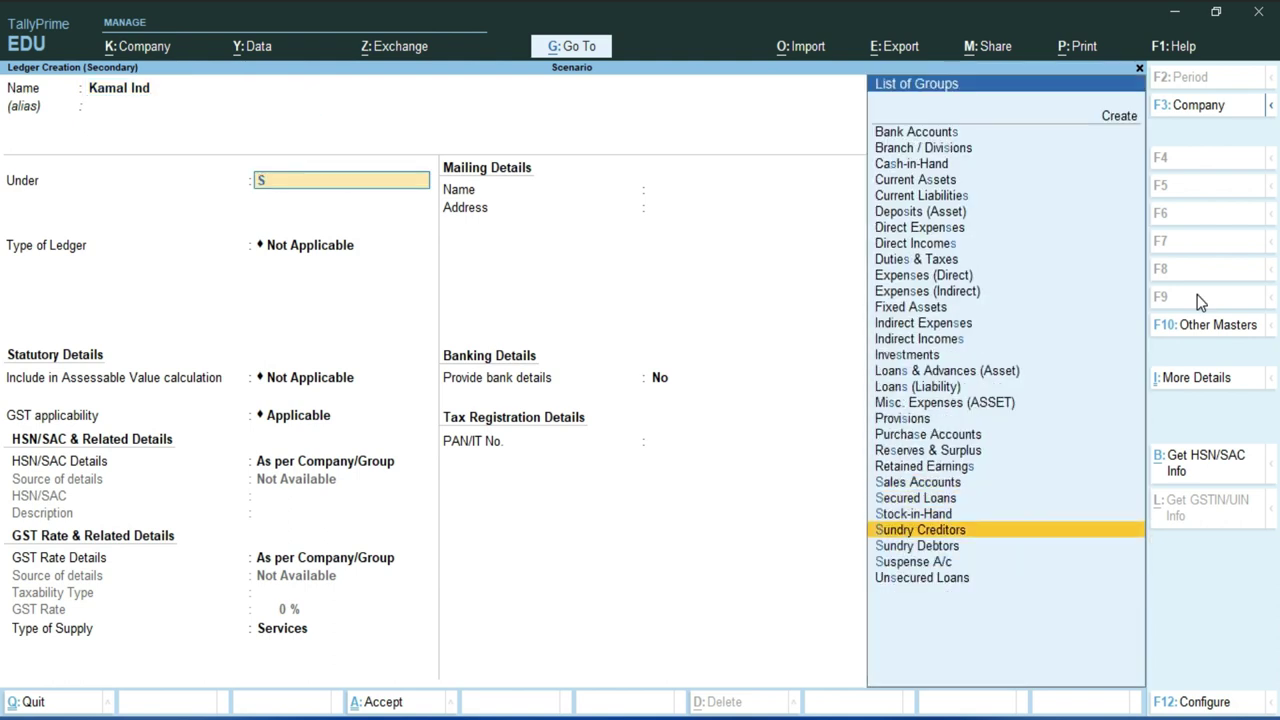
pyautogui.press('Return')
pyautogui.press('Return')
pyautogui.press('Return')
pyautogui.press('Return')
pyautogui.press('Return')
pyautogui.press('Return')
pyautogui.press('Return')
pyautogui.press('Return')
pyautogui.press('Return')
pyautogui.press('Return')
pyautogui.press('Return')
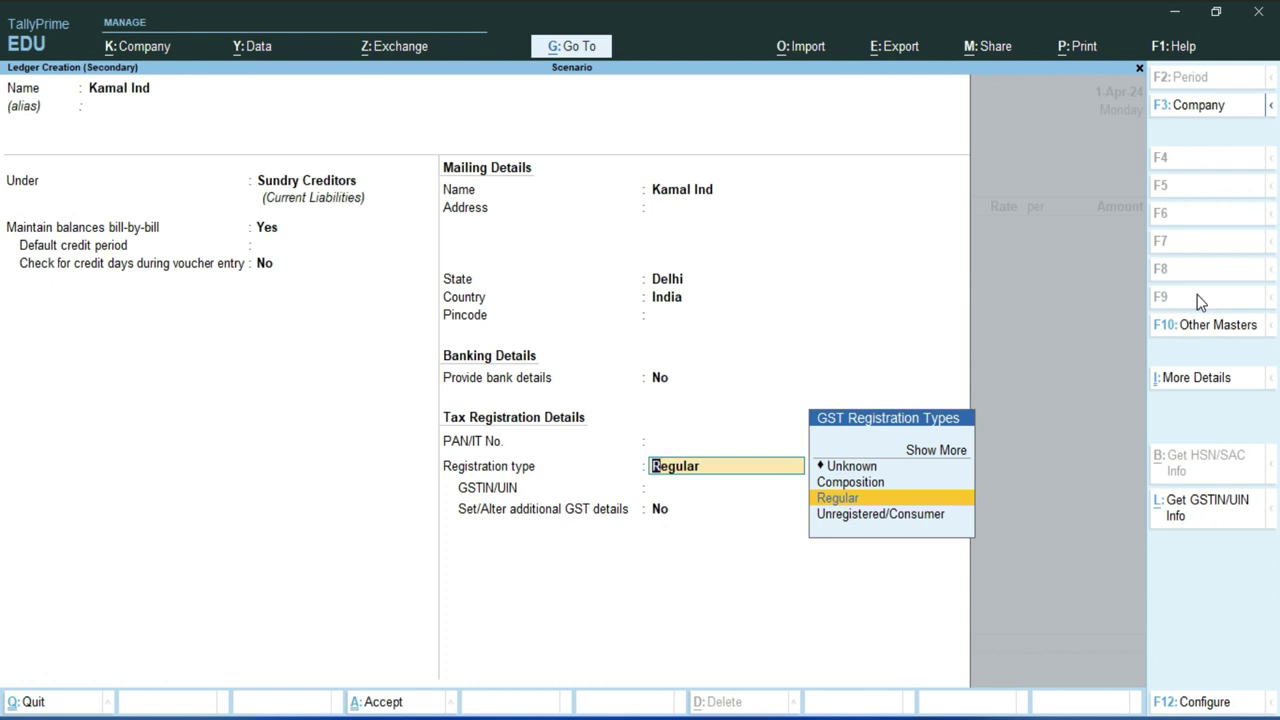
pyautogui.press('Return')
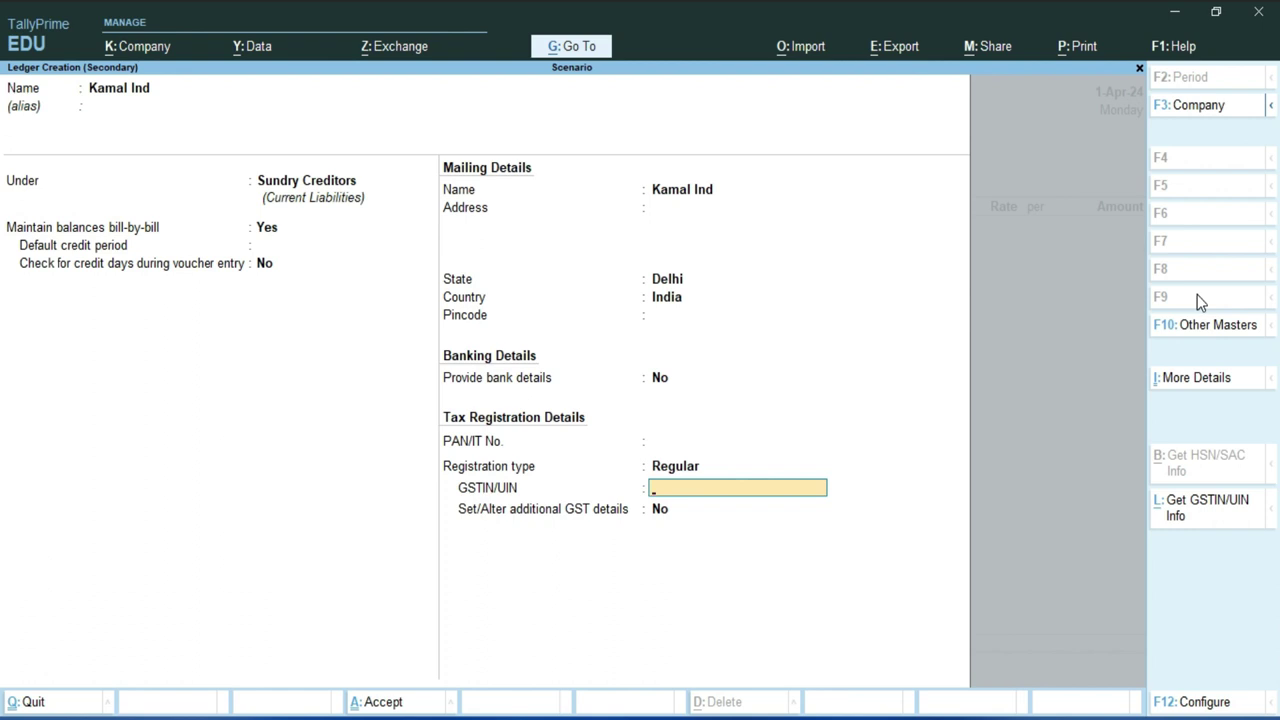
pyautogui.hotkey('ctrl', 'alt', 'v')
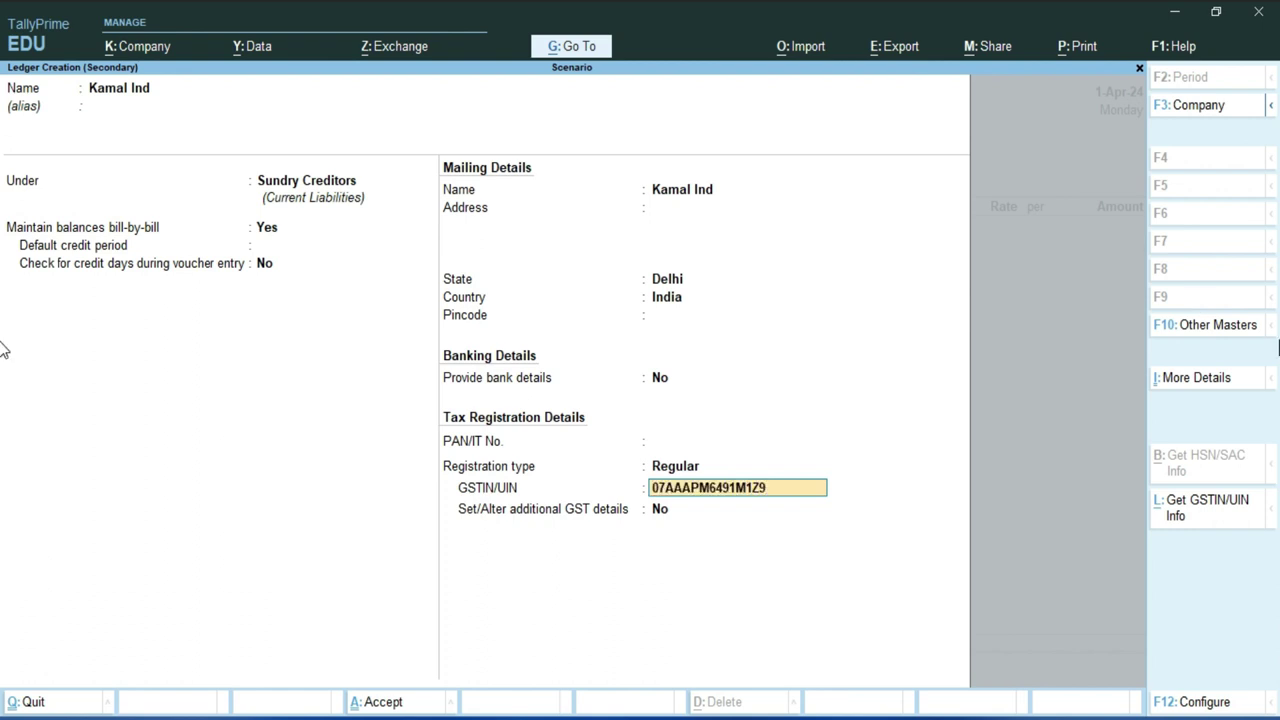
pyautogui.press('Return')
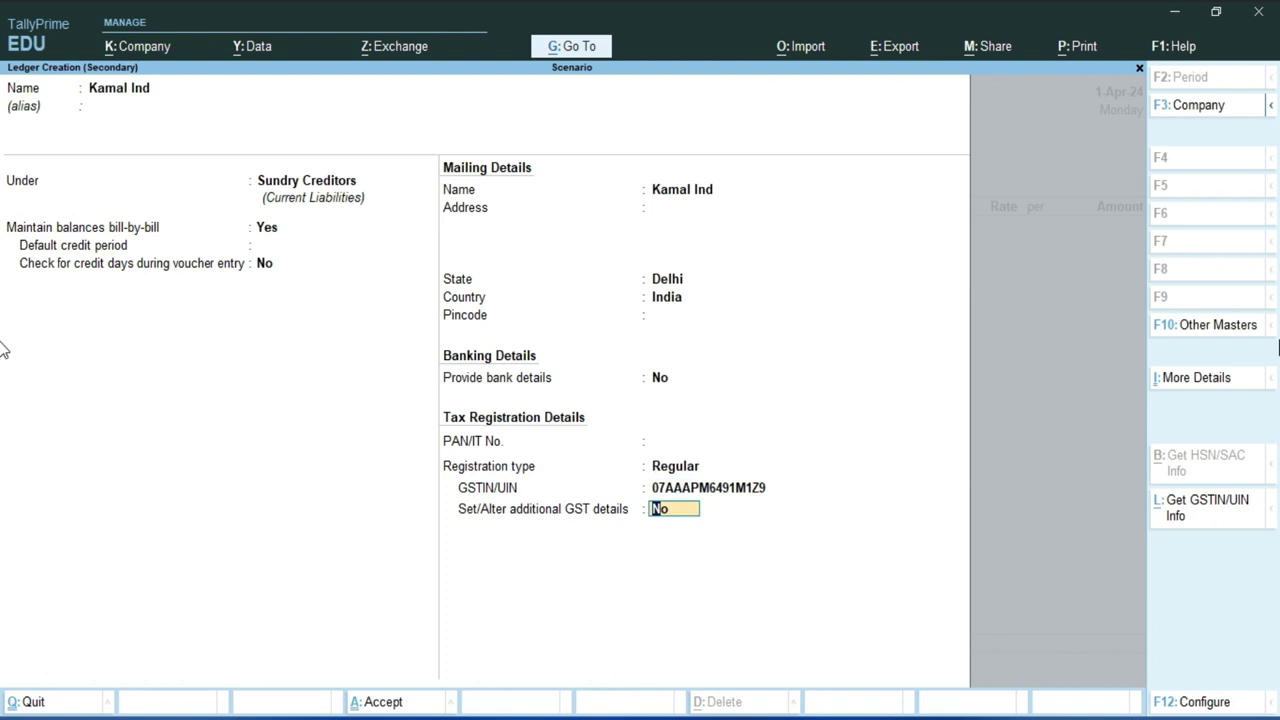
pyautogui.press('Return')
pyautogui.press('Return')
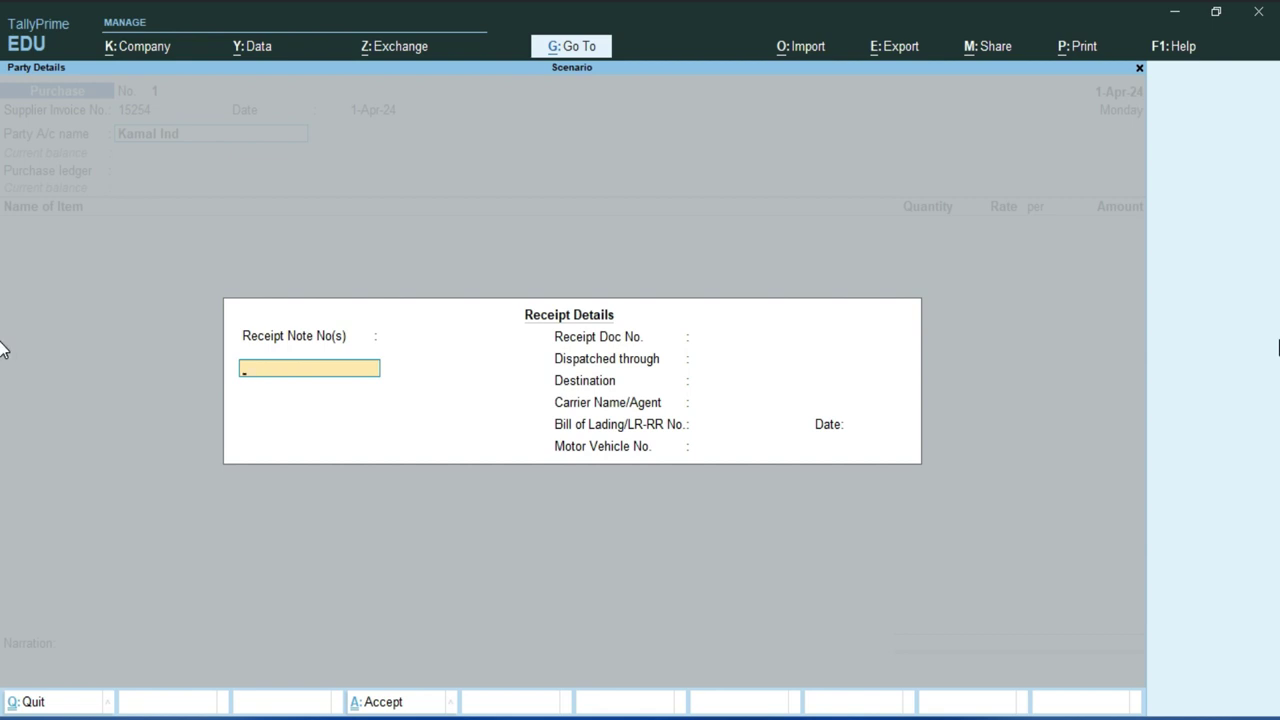
# - Leave Receipt Details blank and accept Party Details with Delhi as place of supply
pyautogui.press('Return')
pyautogui.press('Return')
pyautogui.press('Return')
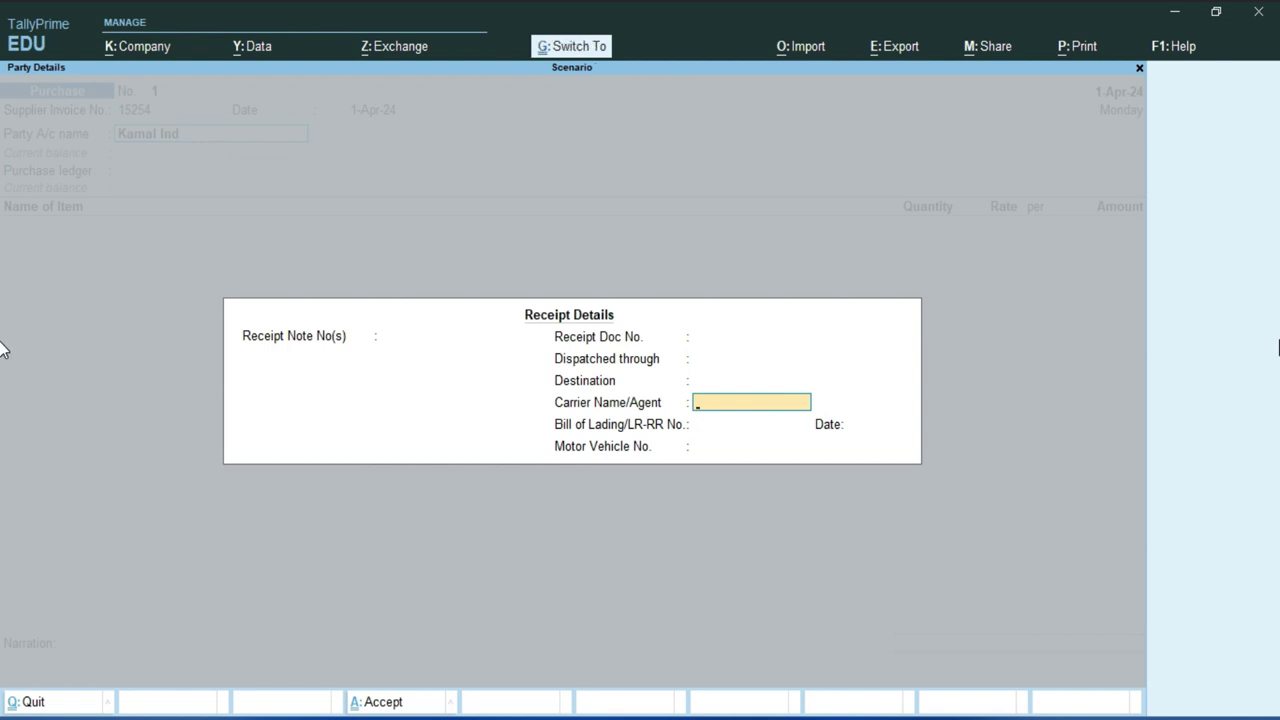
pyautogui.hotkey('ctrl', 'a')
pyautogui.press('Return')
pyautogui.press('Return')
pyautogui.press('Return')
pyautogui.press('Return')
pyautogui.press('Return')
pyautogui.press('Return')
pyautogui.press('Return')
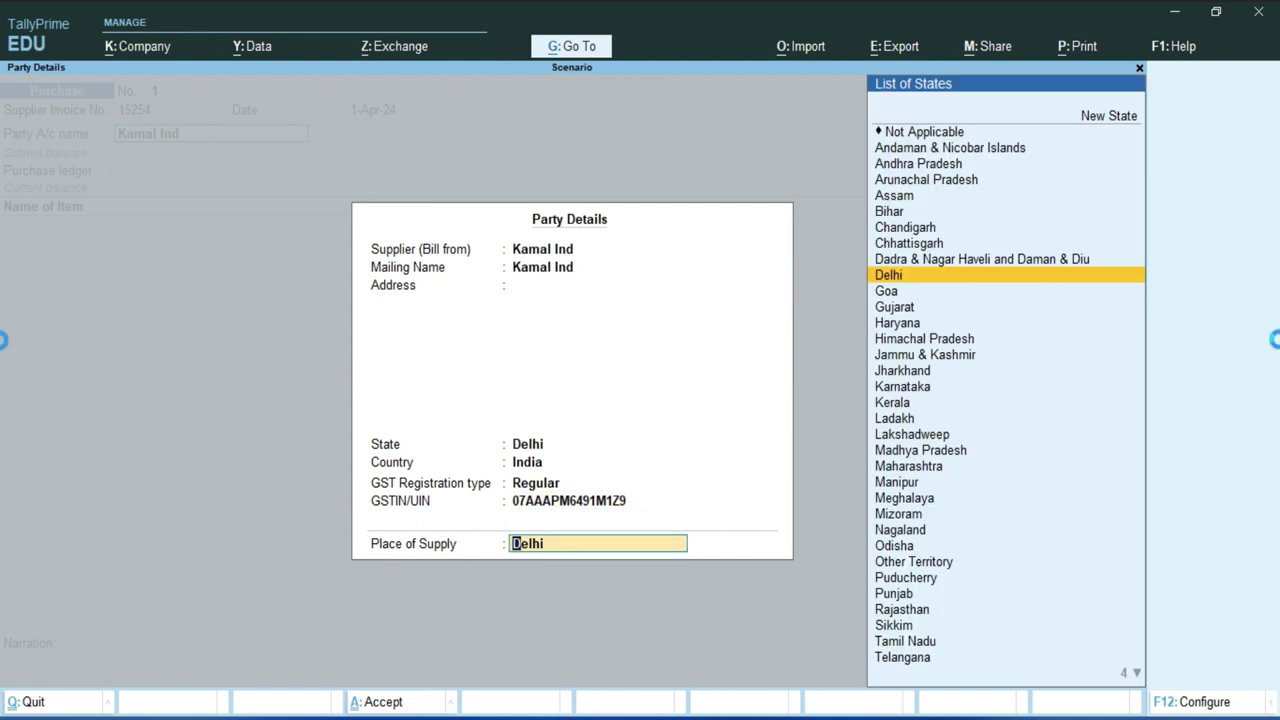
pyautogui.press('Return')
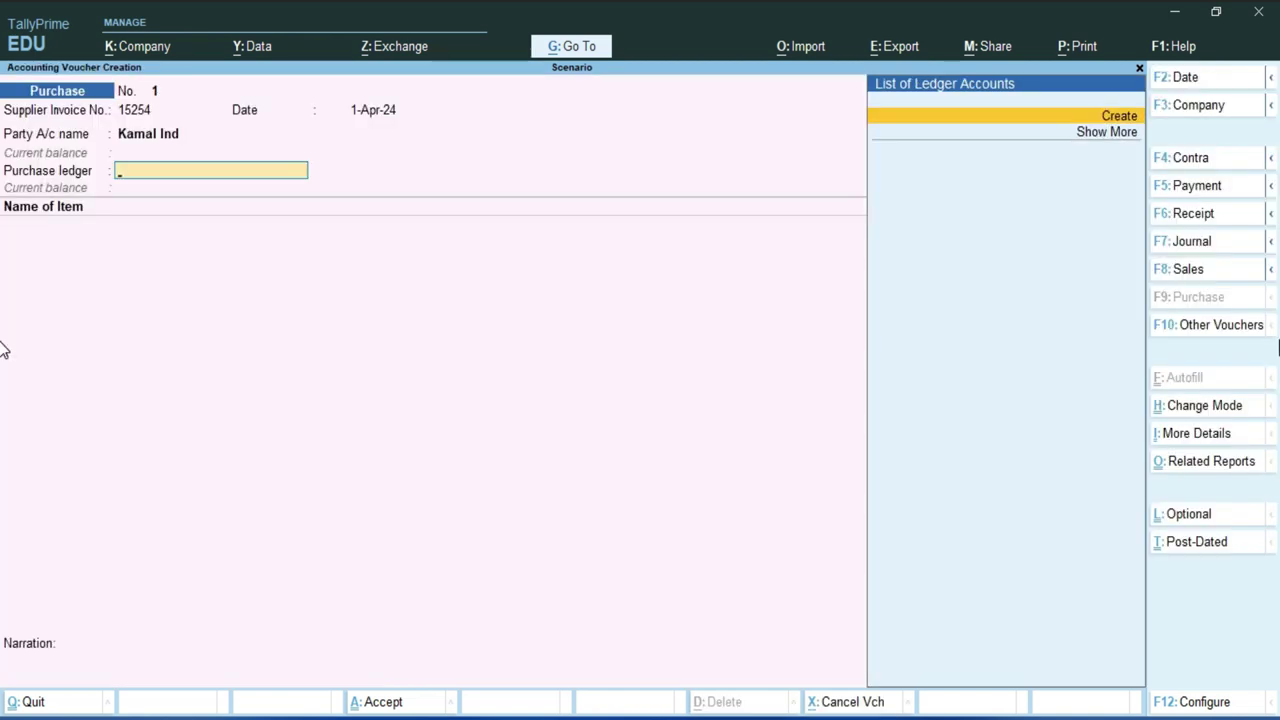
# - Create ledger 'Purchase' under Purchase Accounts with Goods as type of supply
pyautogui.hotkey('alt', 'c')
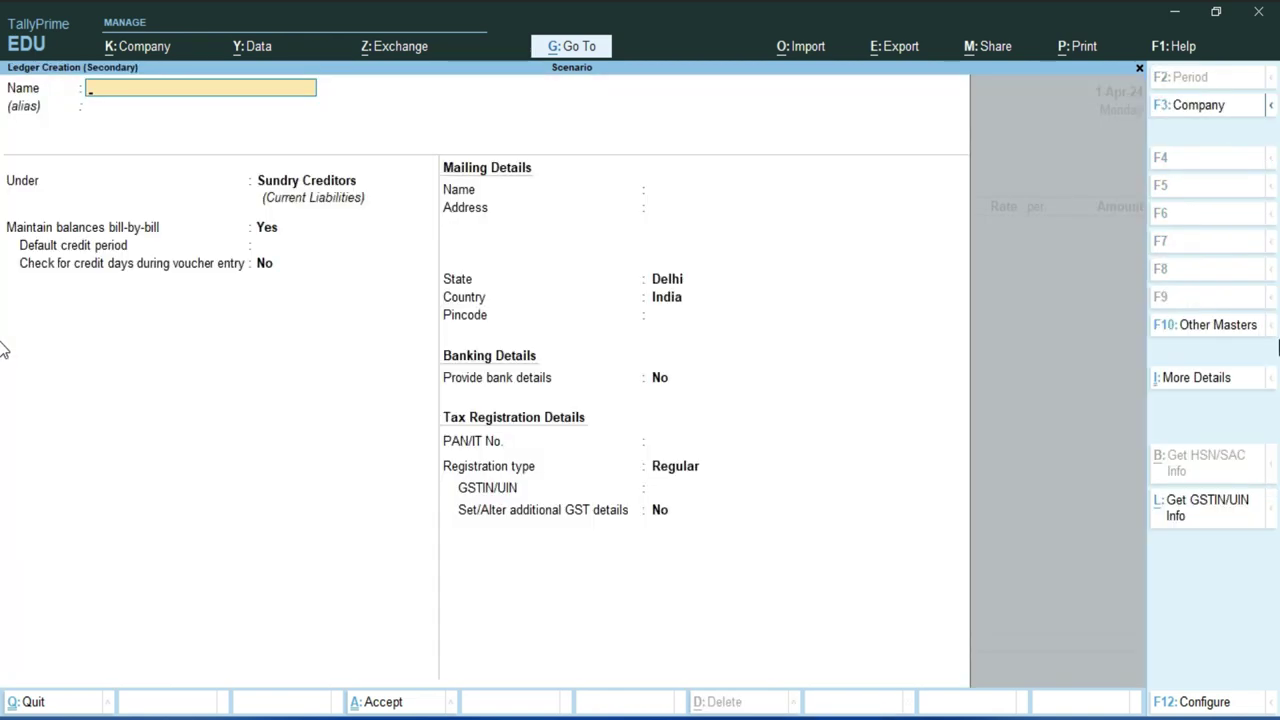
pyautogui.write('Purchass')
pyautogui.press('BackSpace')
pyautogui.write('e')
pyautogui.press('Return')
pyautogui.write('P')
pyautogui.press('Down')
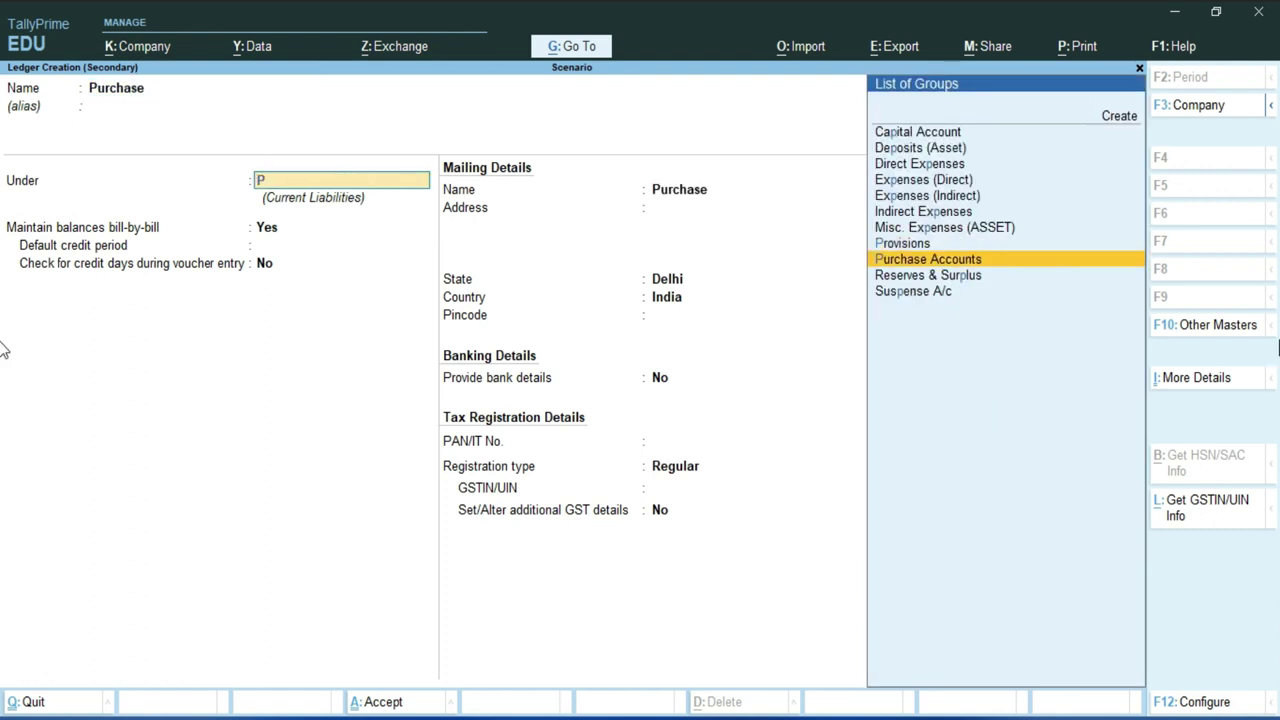
pyautogui.press('Return')
pyautogui.press('Return')
pyautogui.press('Return')
pyautogui.press('Return')
pyautogui.press('Return')
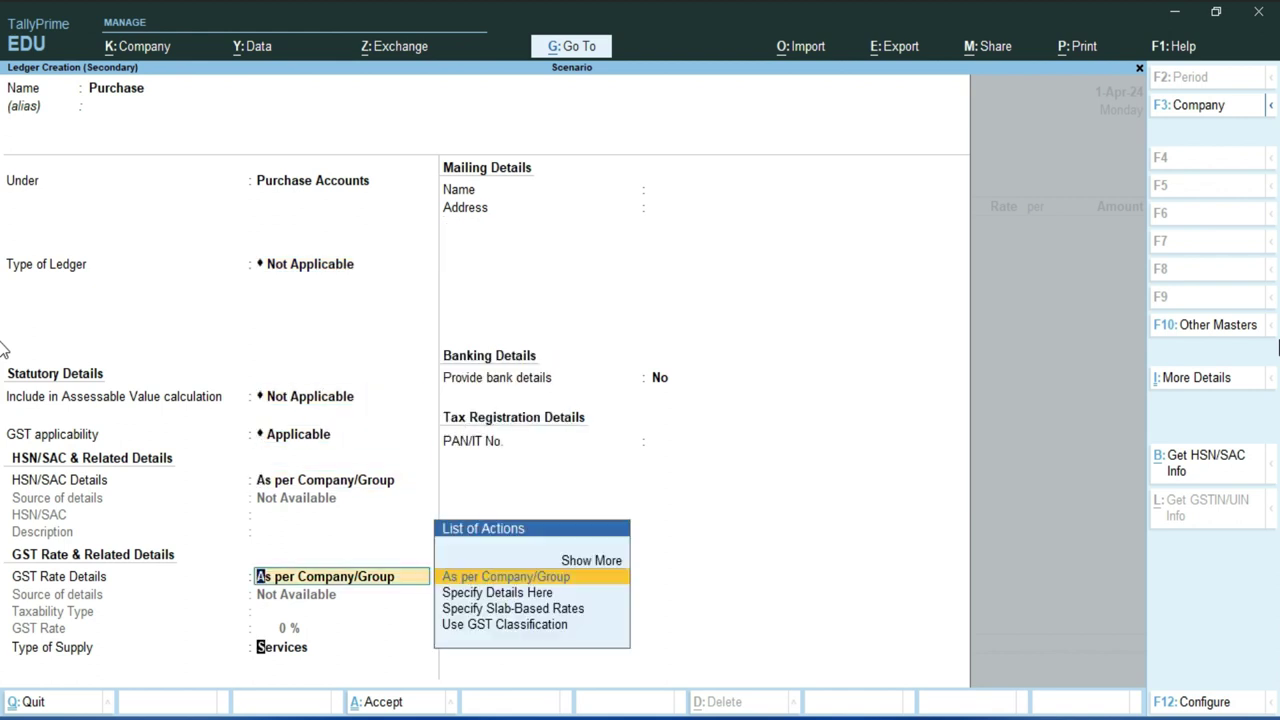
pyautogui.press('Return')
pyautogui.press('Up')
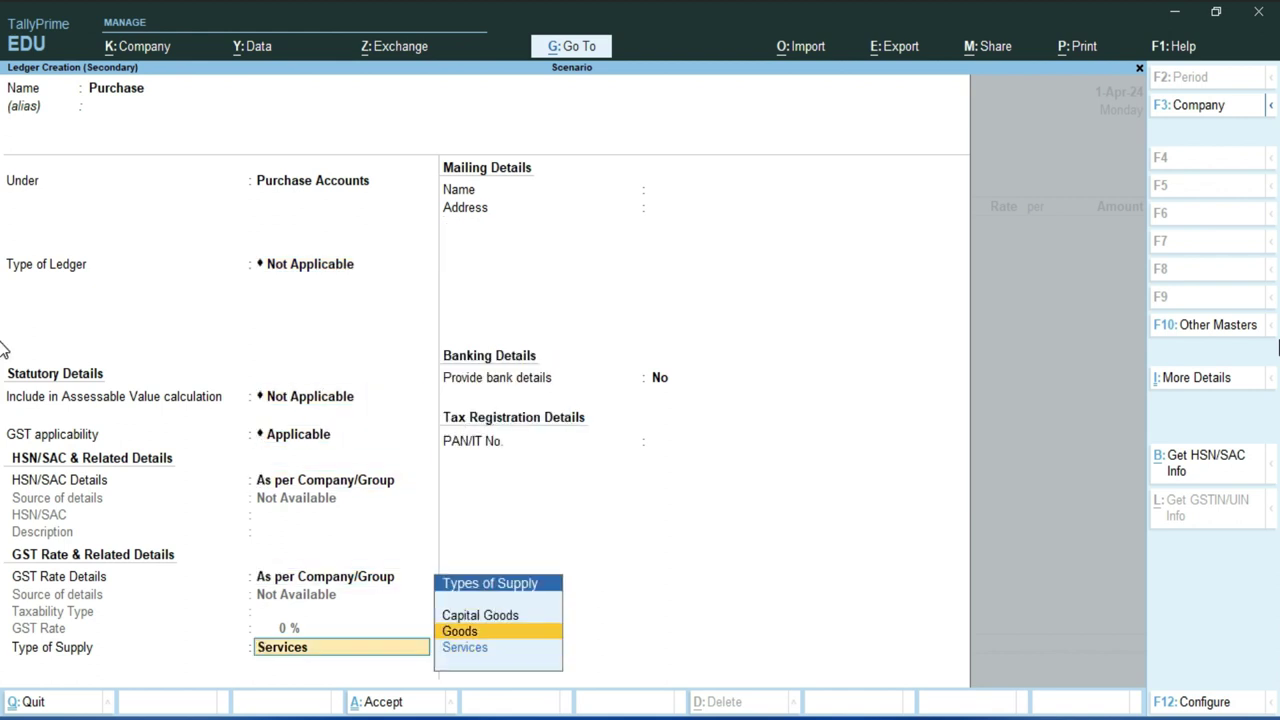
pyautogui.press('Return')
pyautogui.press('Return')
pyautogui.press('Return')
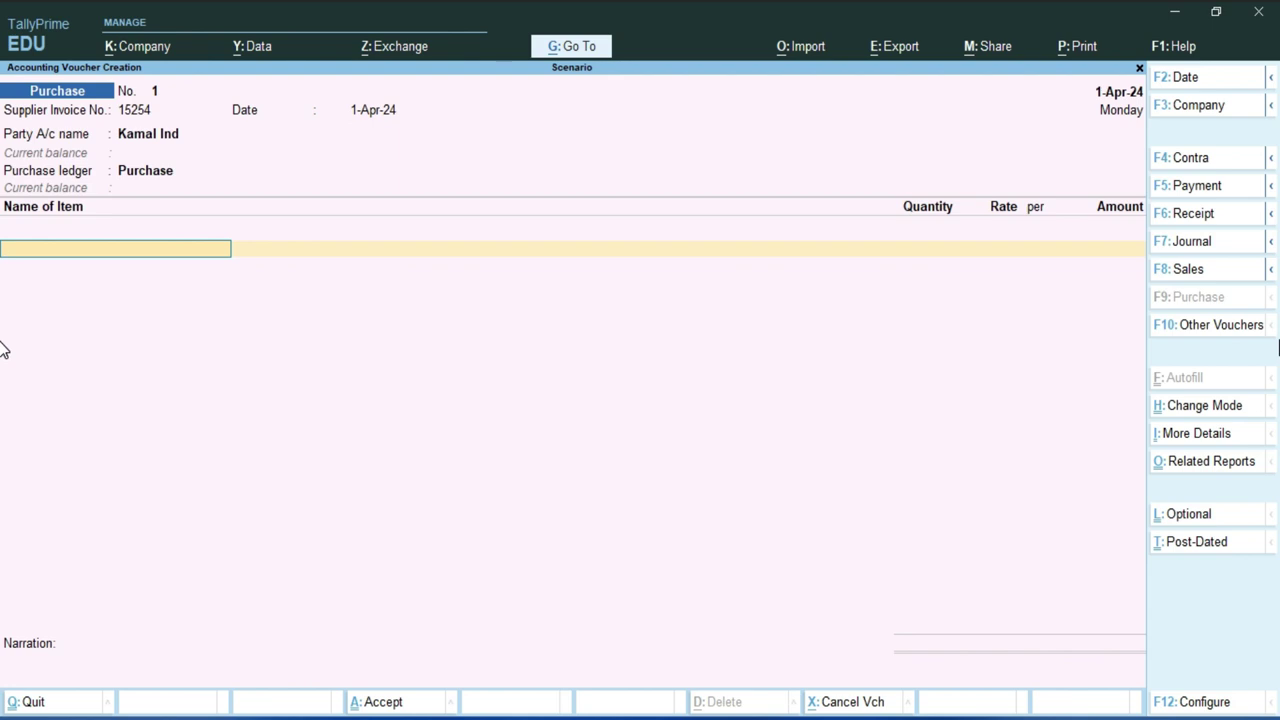
pyautogui.press('ctrl')
# - Start stock item '13 Pro Max' and create a new stock group 'Apple' for it, allowing quantities to be added
pyautogui.hotkey('alt', 'c')
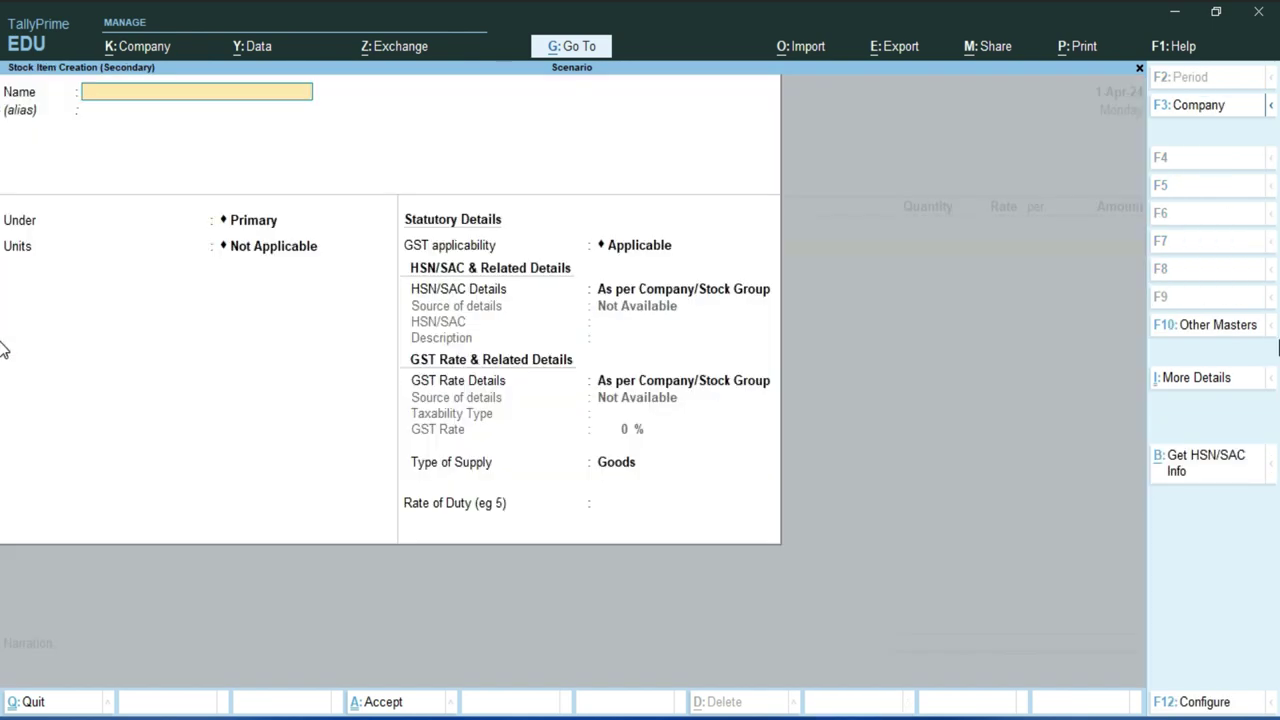
pyautogui.write('13 Pro Max')
pyautogui.press('Return')
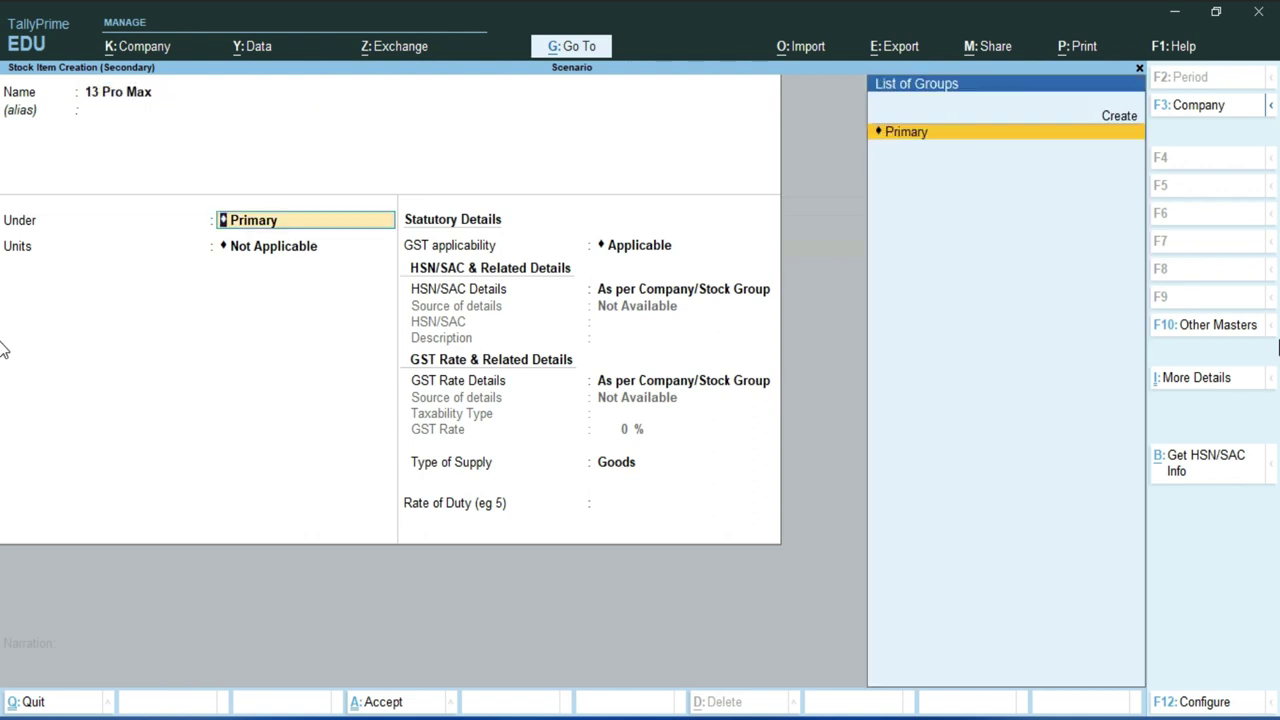
pyautogui.press('alt')
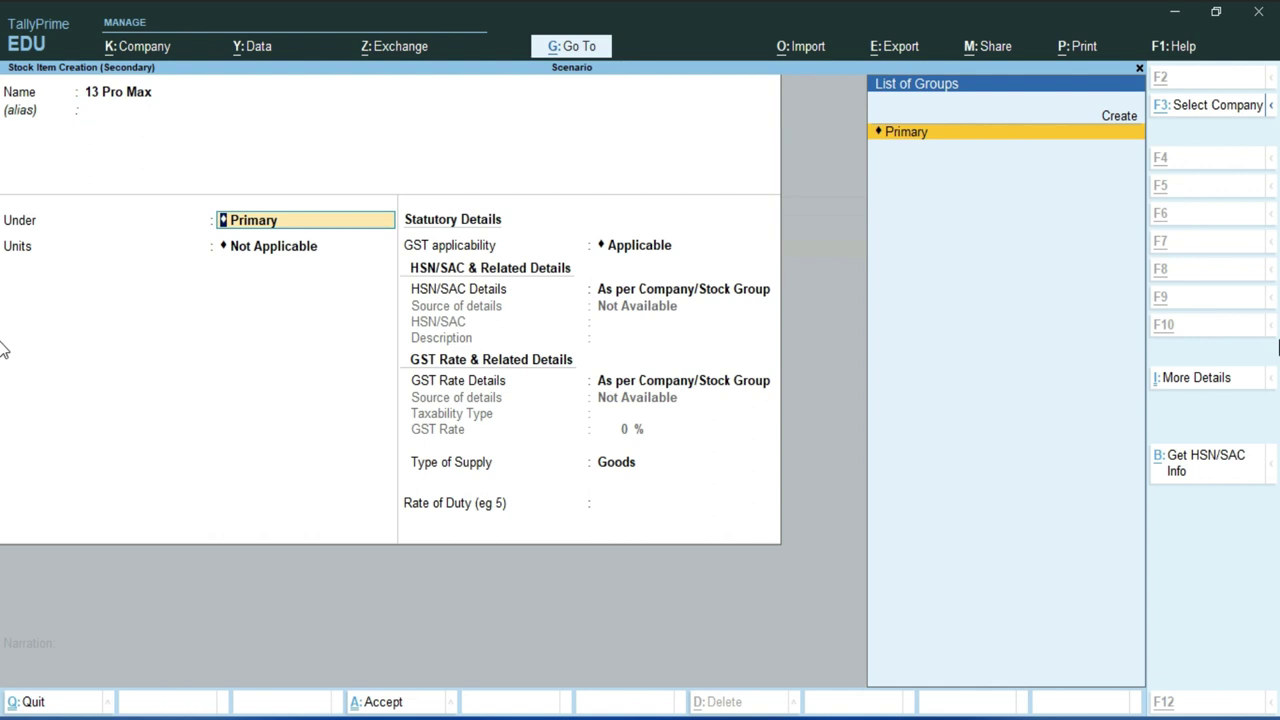
pyautogui.hotkey('alt', 'c')
pyautogui.write('Apple')
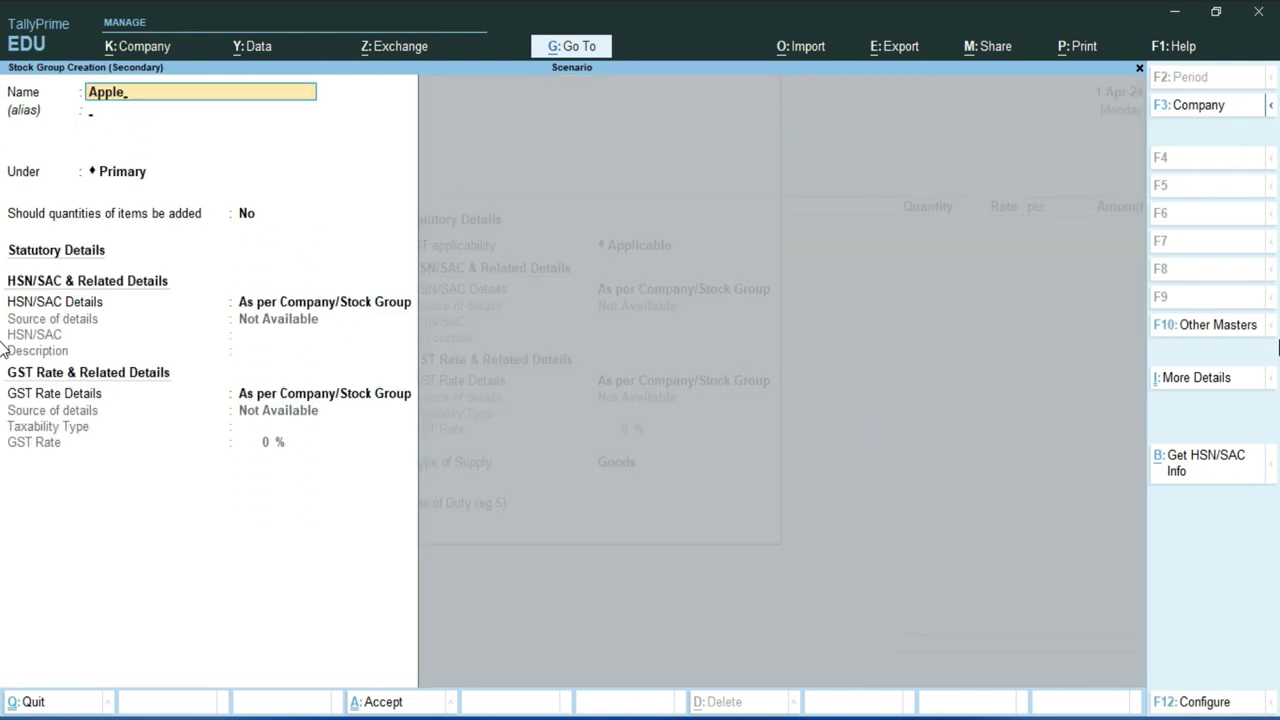
pyautogui.press('Return')
pyautogui.press('Return')
pyautogui.press('Return')
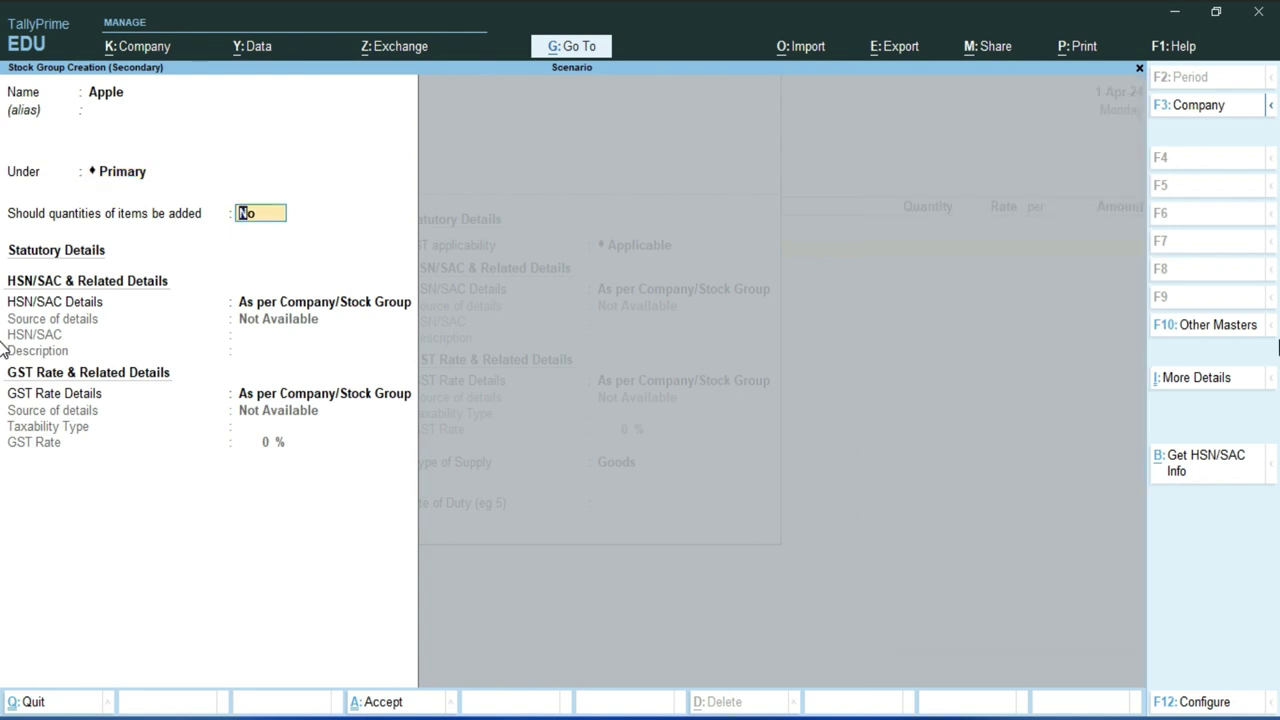
pyautogui.write('y')
pyautogui.press('Return')
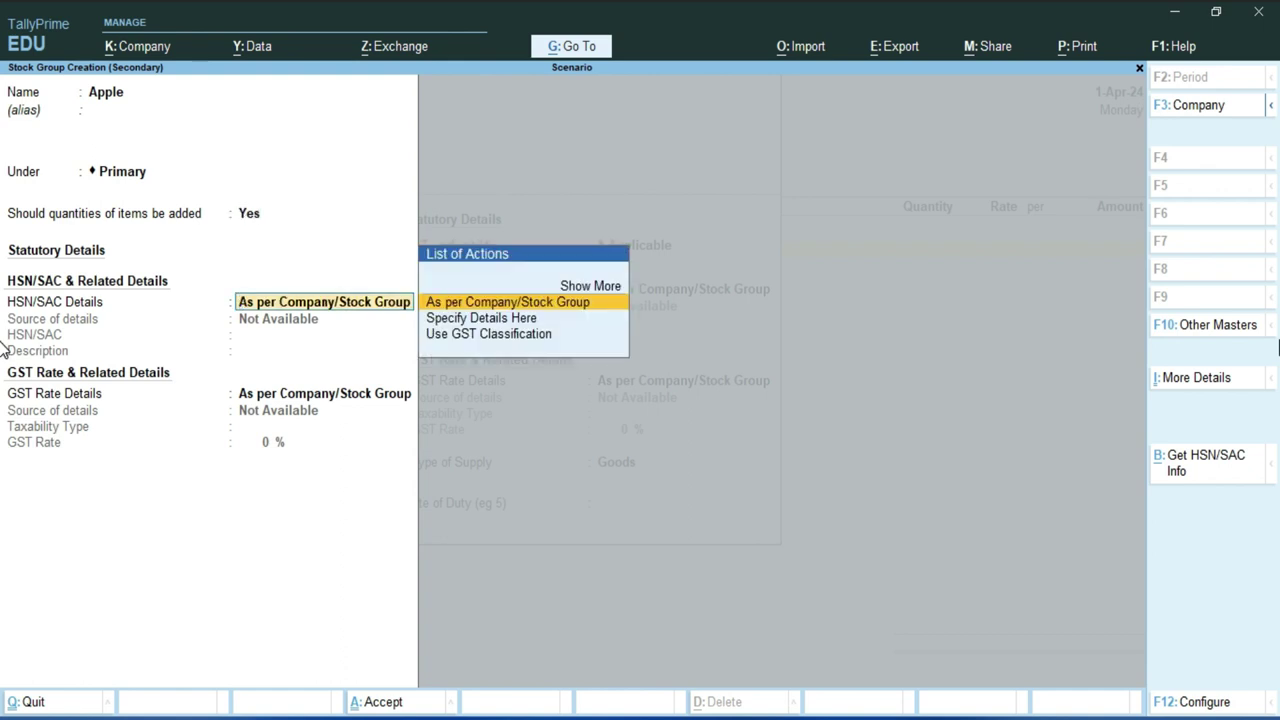
# - Specify the Apple group's HSN/SAC 45854 'Mobile' and a Taxable 18% GST rate
pyautogui.press('Down')
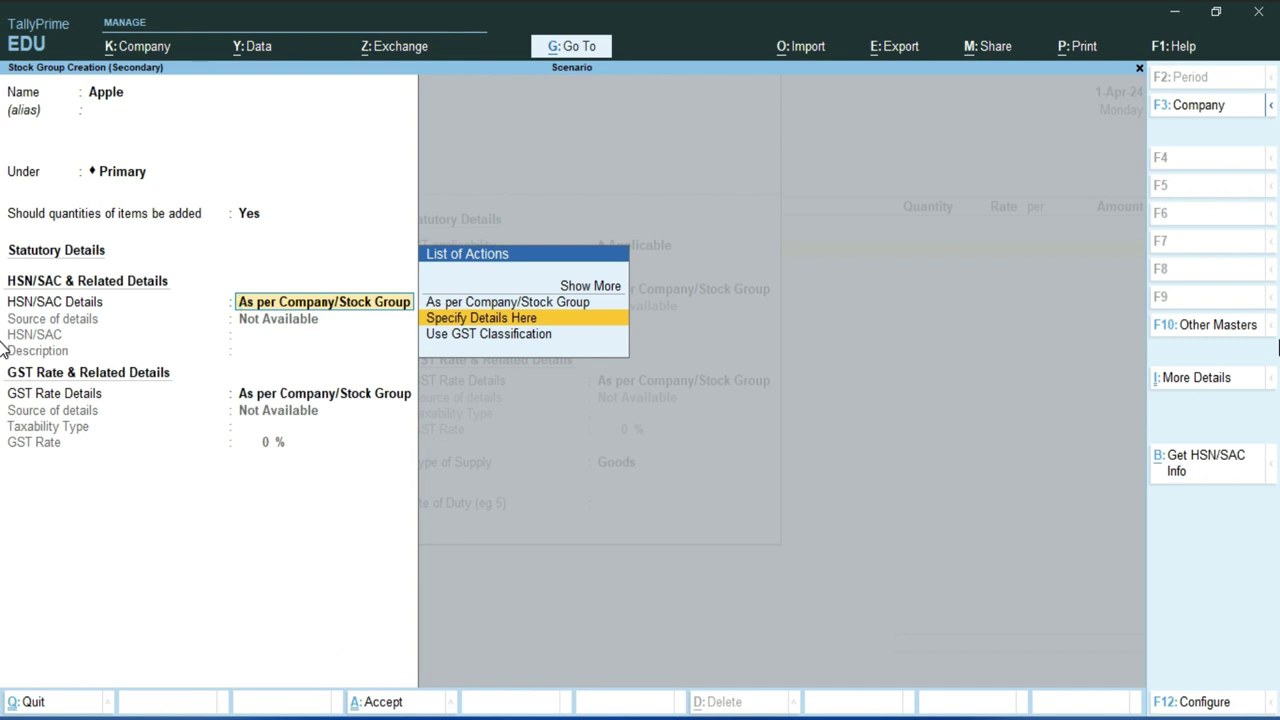
pyautogui.press('Return')
pyautogui.write('45854')
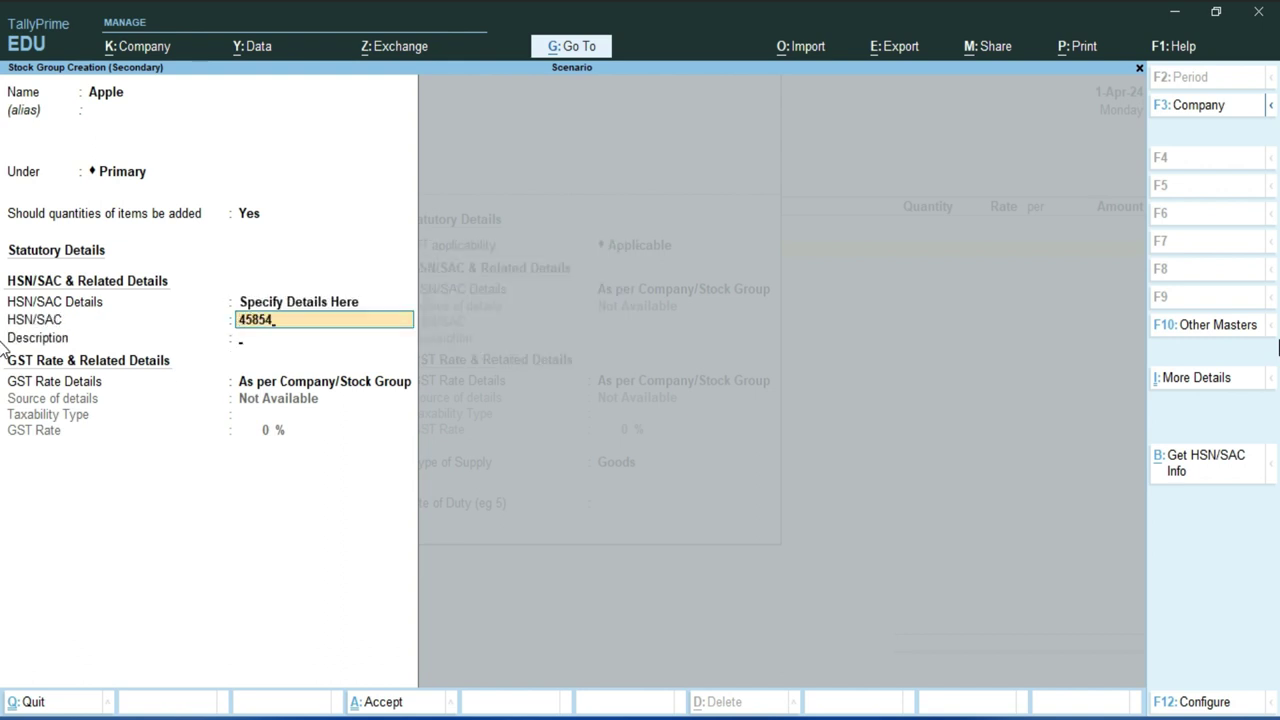
pyautogui.press('Return')
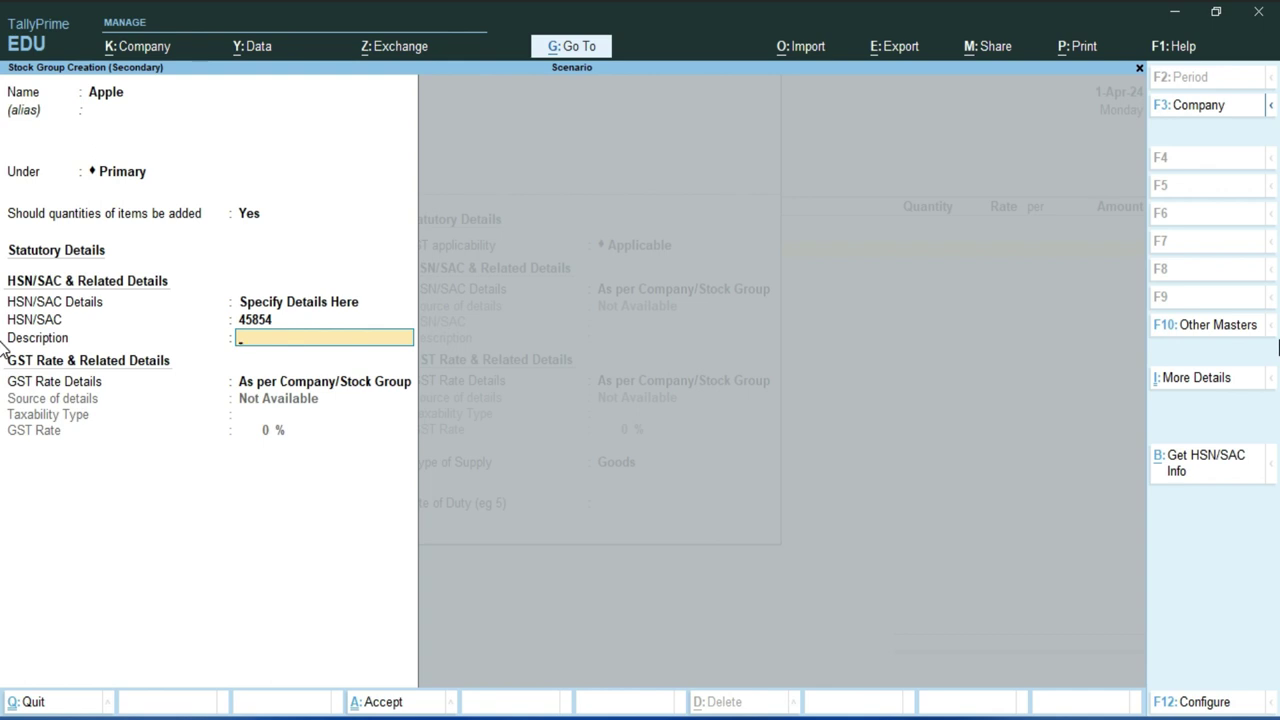
pyautogui.write('Mobile')
pyautogui.press('Return')
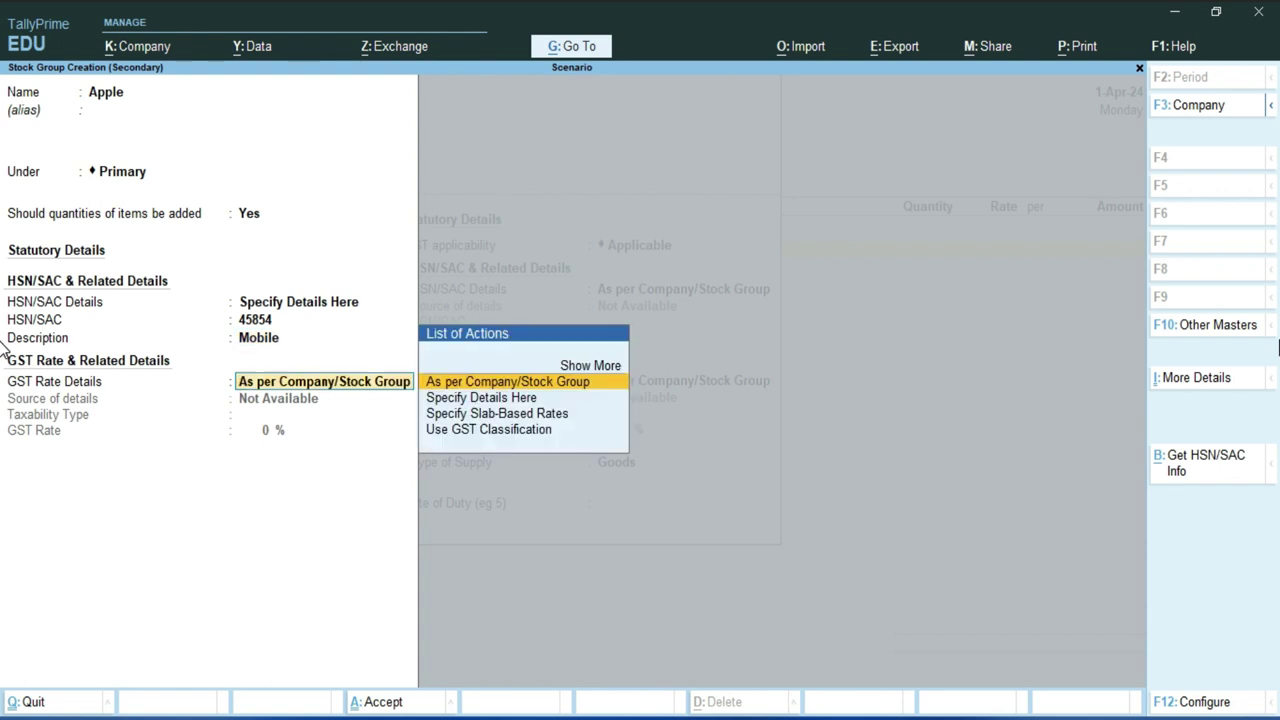
pyautogui.press('Down')
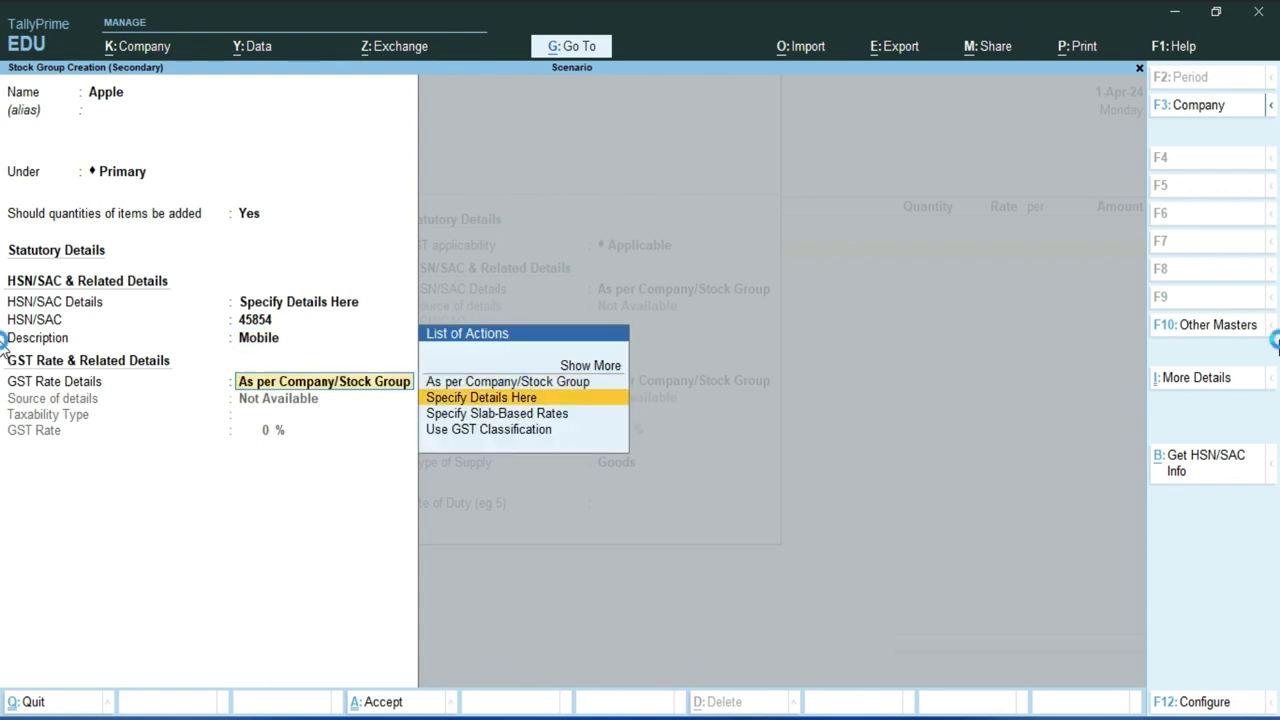
pyautogui.press('Return')
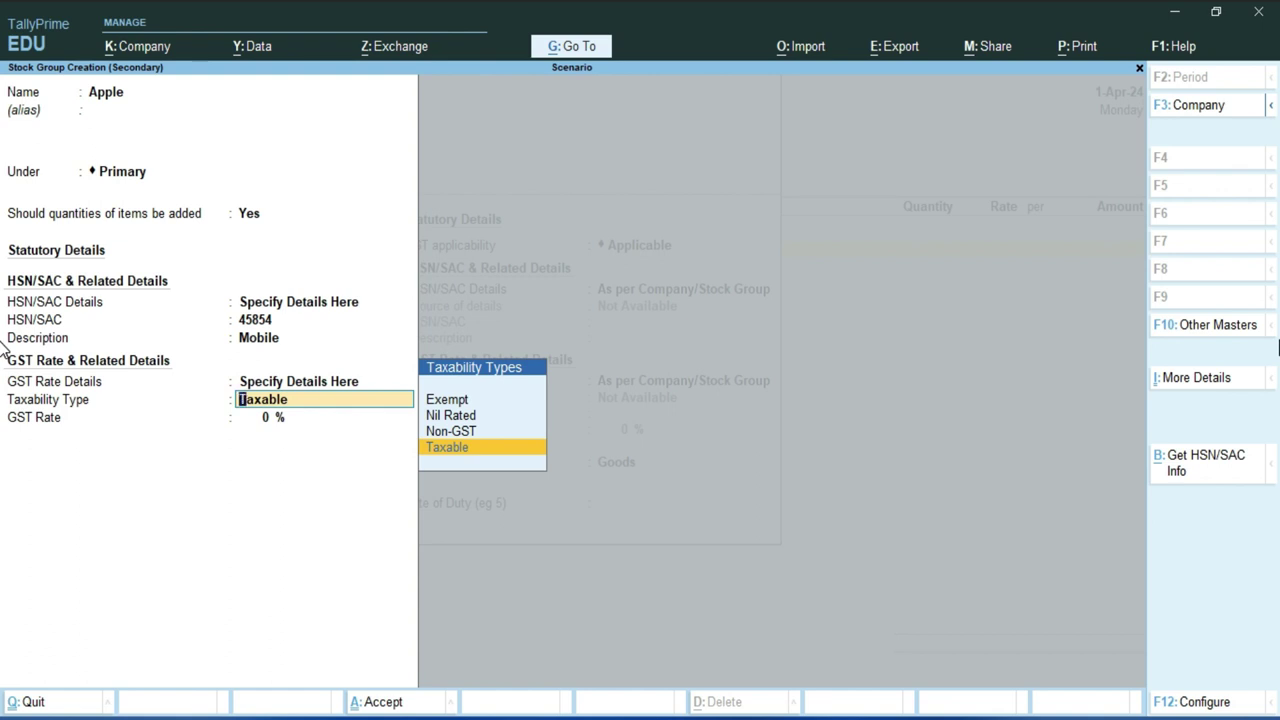
pyautogui.press('Return')
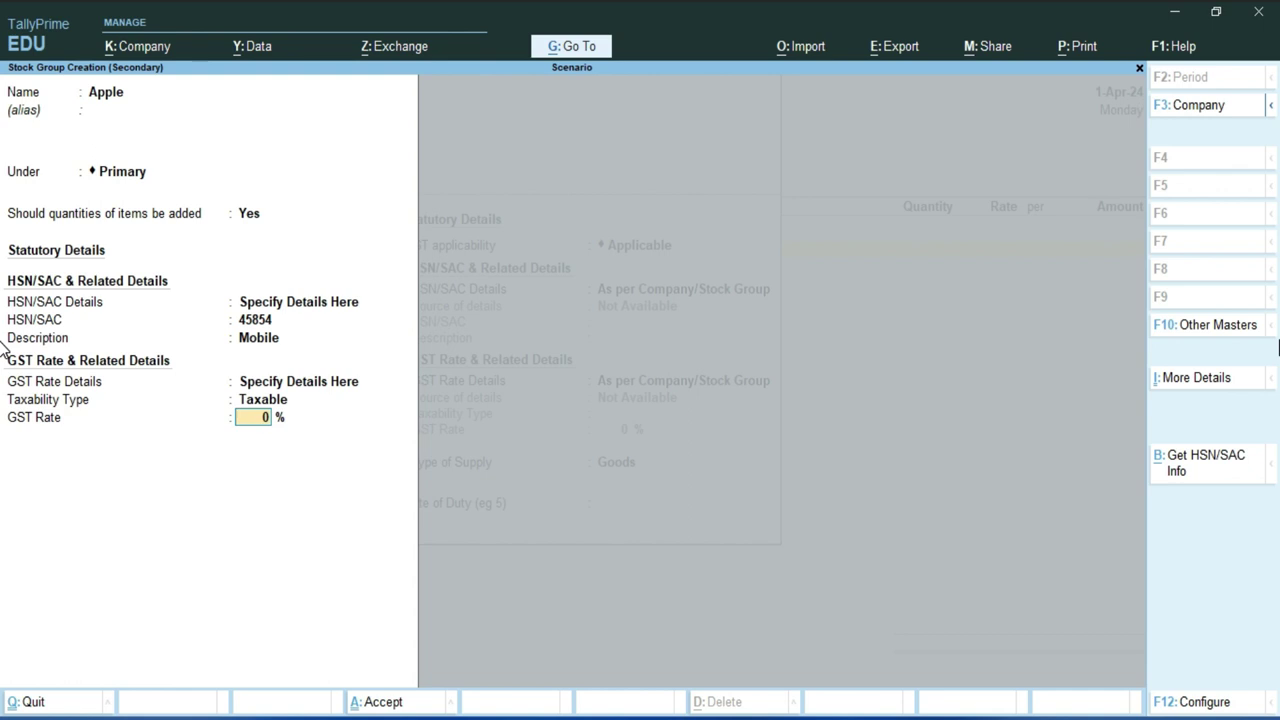
pyautogui.write('18')
# - Save the Apple group and create unit Nos. (Numbers, UQC NOS-NUMBERS) for 13 Pro Max
pyautogui.press('Return')
pyautogui.press('Return')
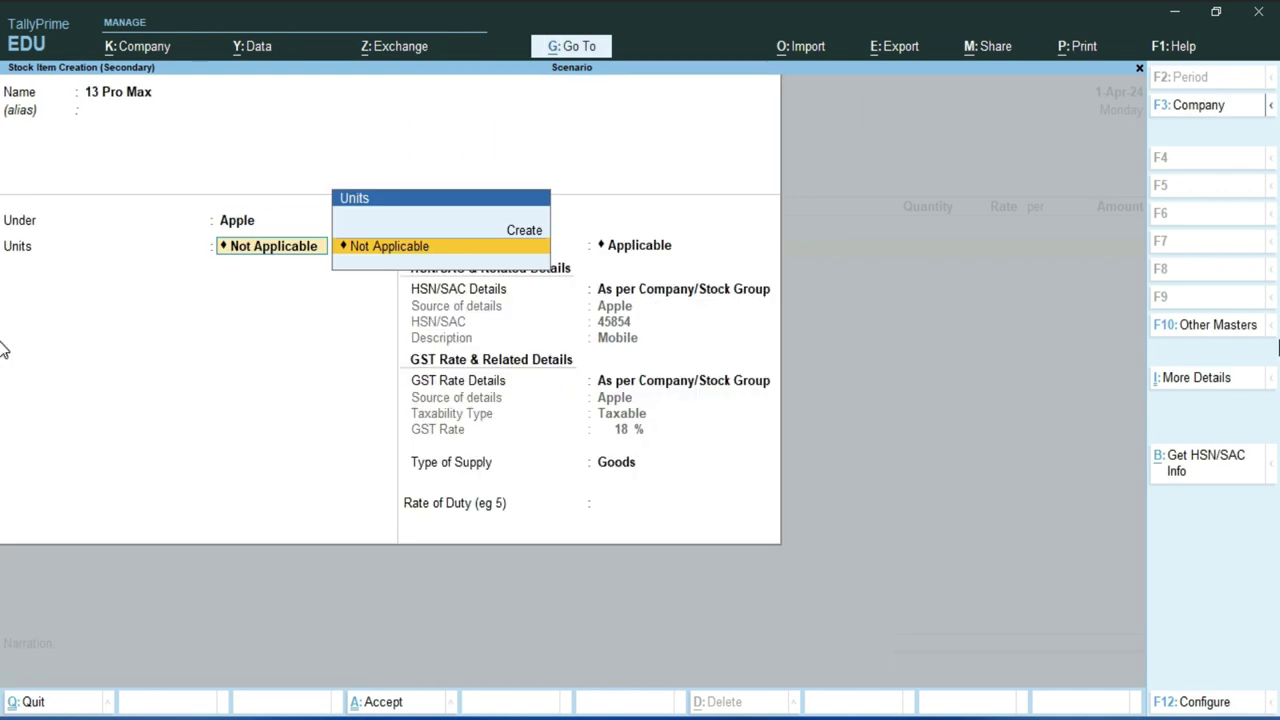
pyautogui.press('Up')
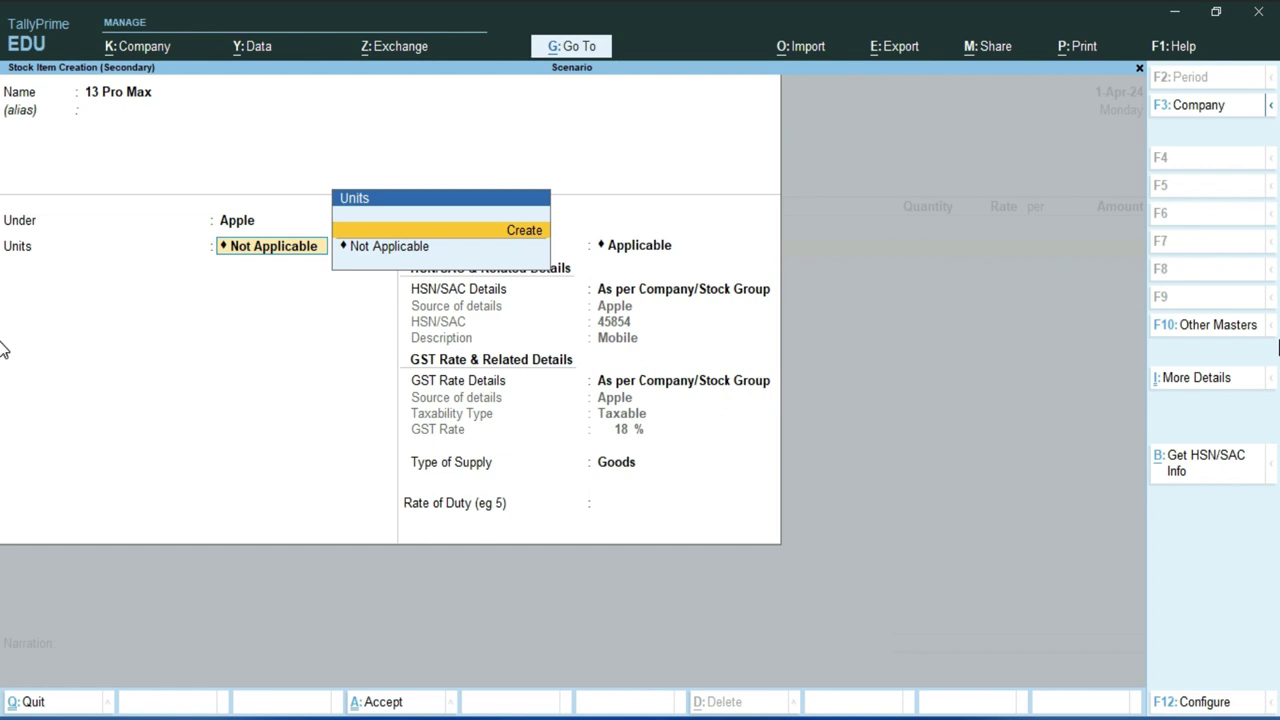
pyautogui.press('Return')
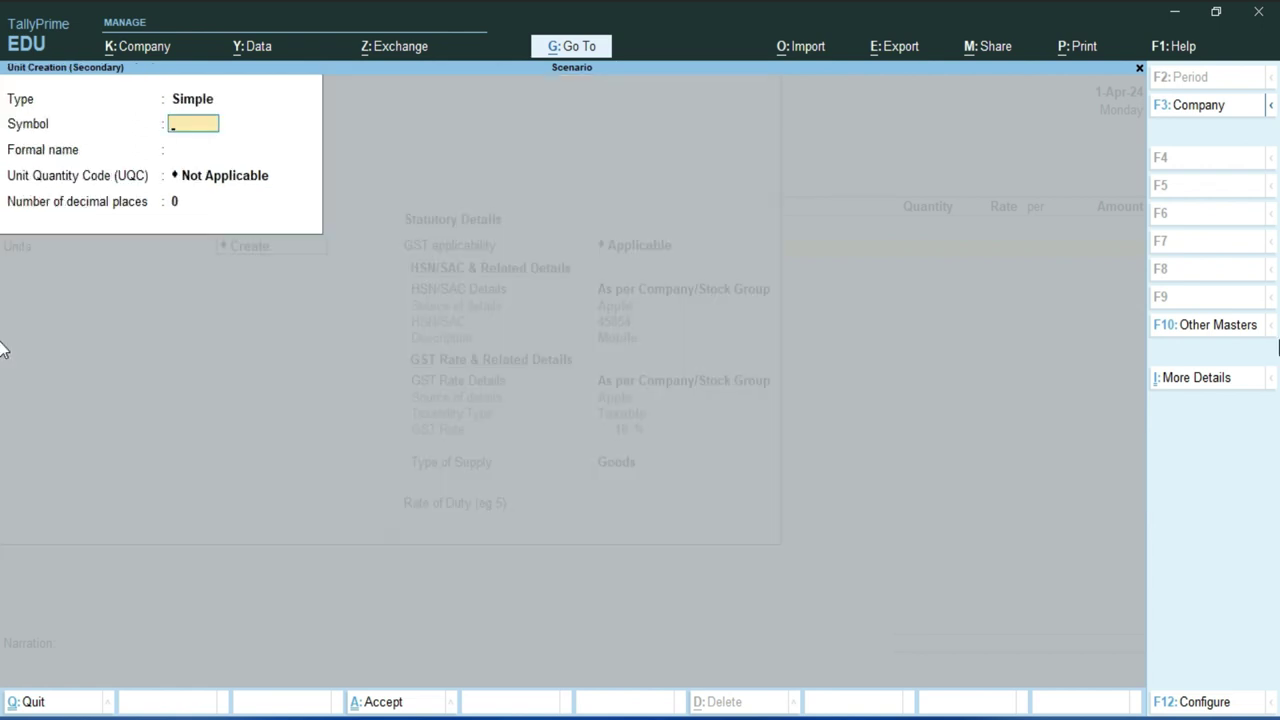
pyautogui.write('Nos.')
pyautogui.press('Return')
pyautogui.write('Nu')
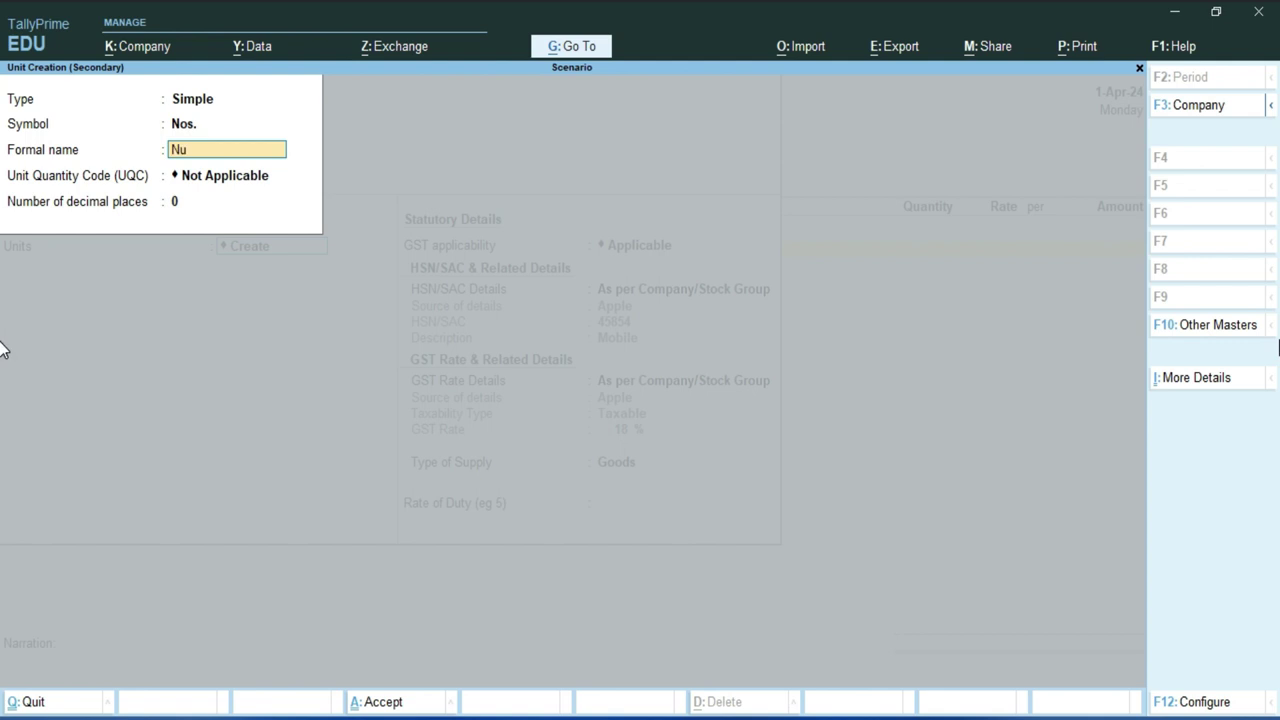
pyautogui.write('mbers')
pyautogui.press('Return')
pyautogui.write('n')
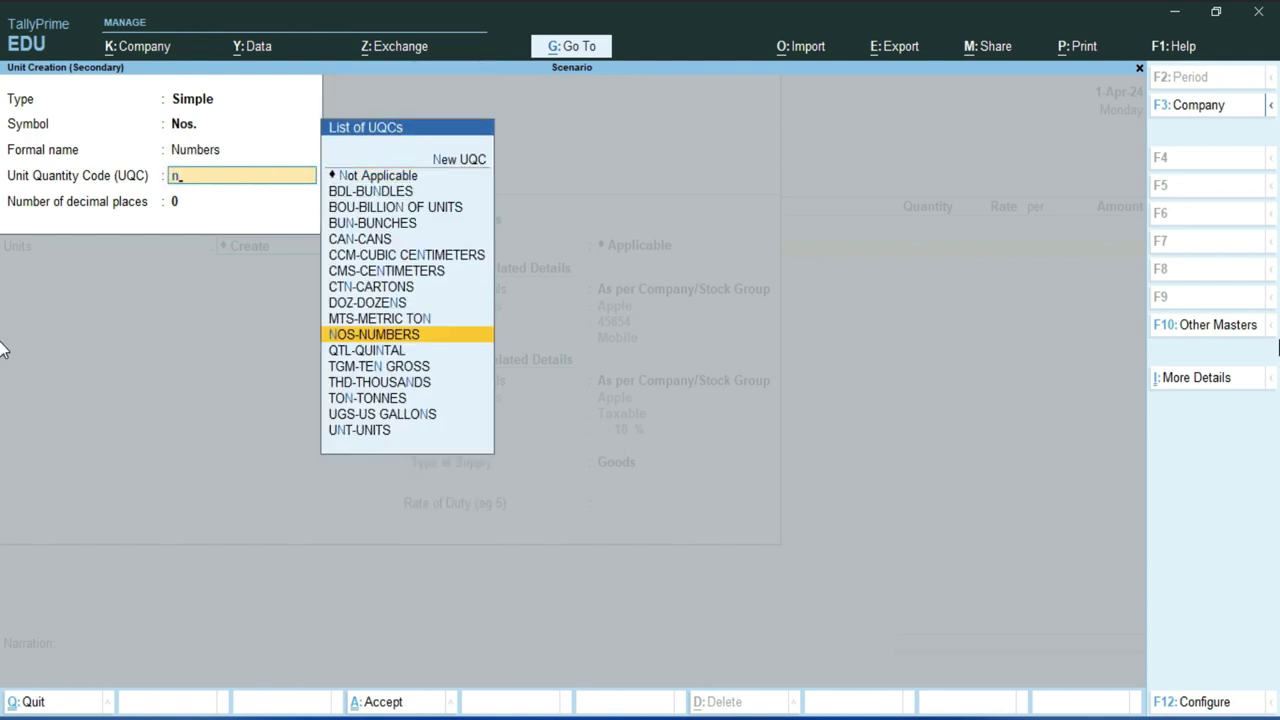
pyautogui.press('Return')
pyautogui.press('Return')
pyautogui.press('Return')
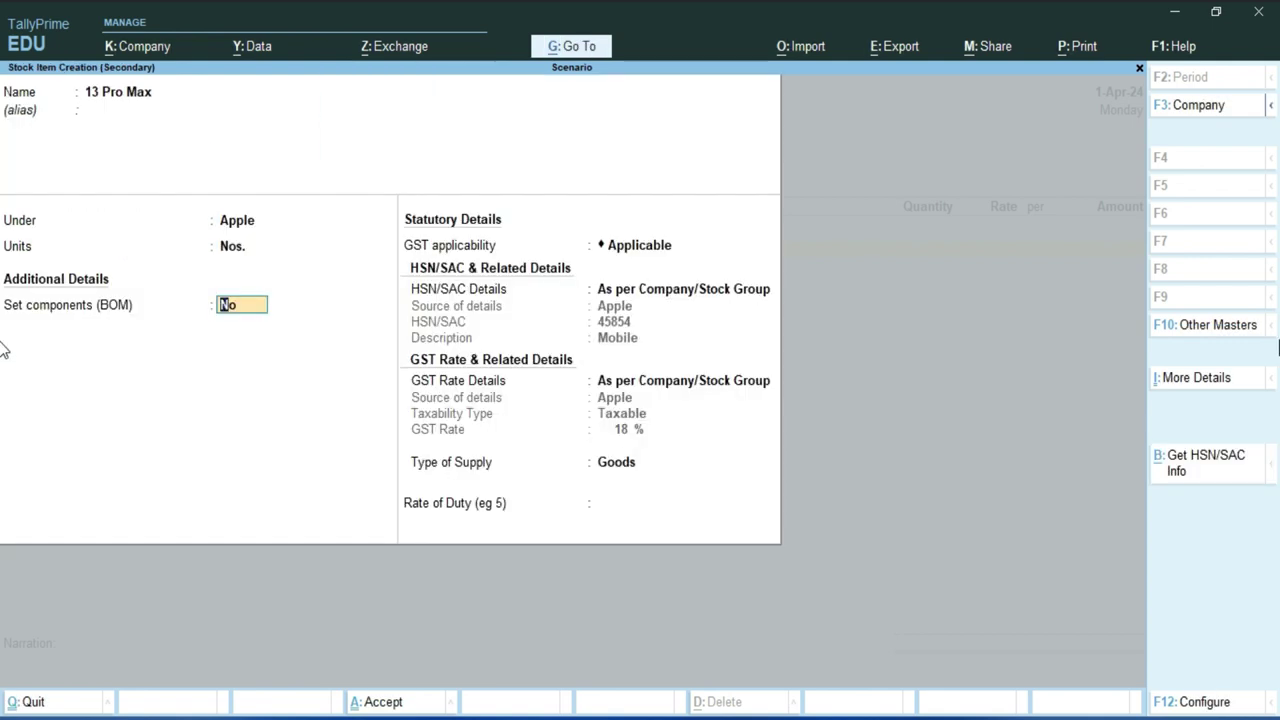
pyautogui.press('Return')
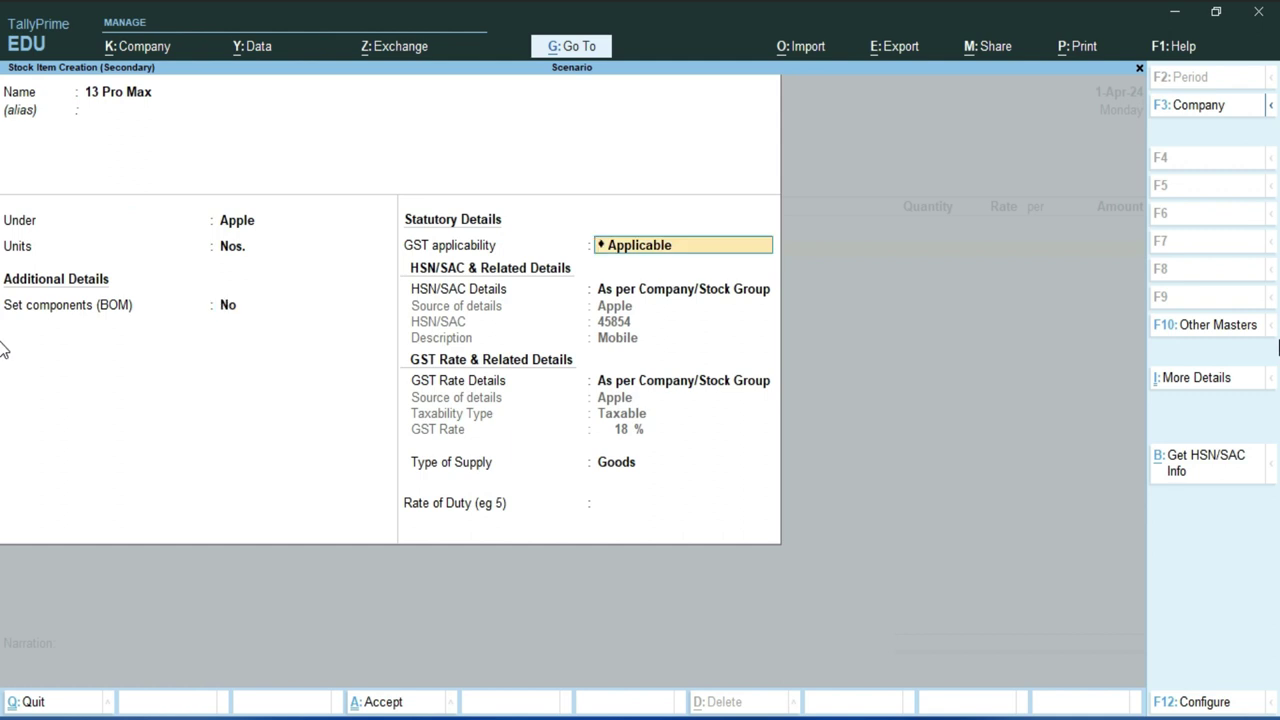
pyautogui.press('Return')
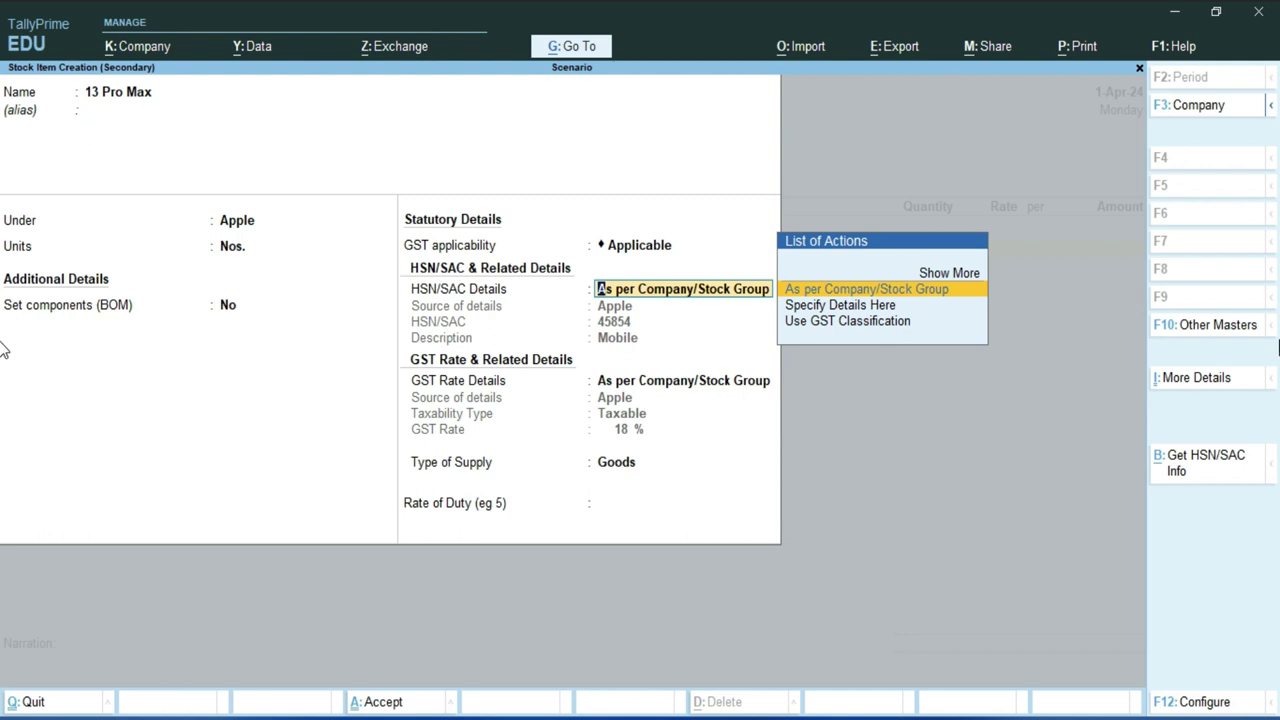
# - Keep HSN/SAC and GST rate details from the Apple group, supply type Goods, and save 13 Pro Max
pyautogui.press('Return')
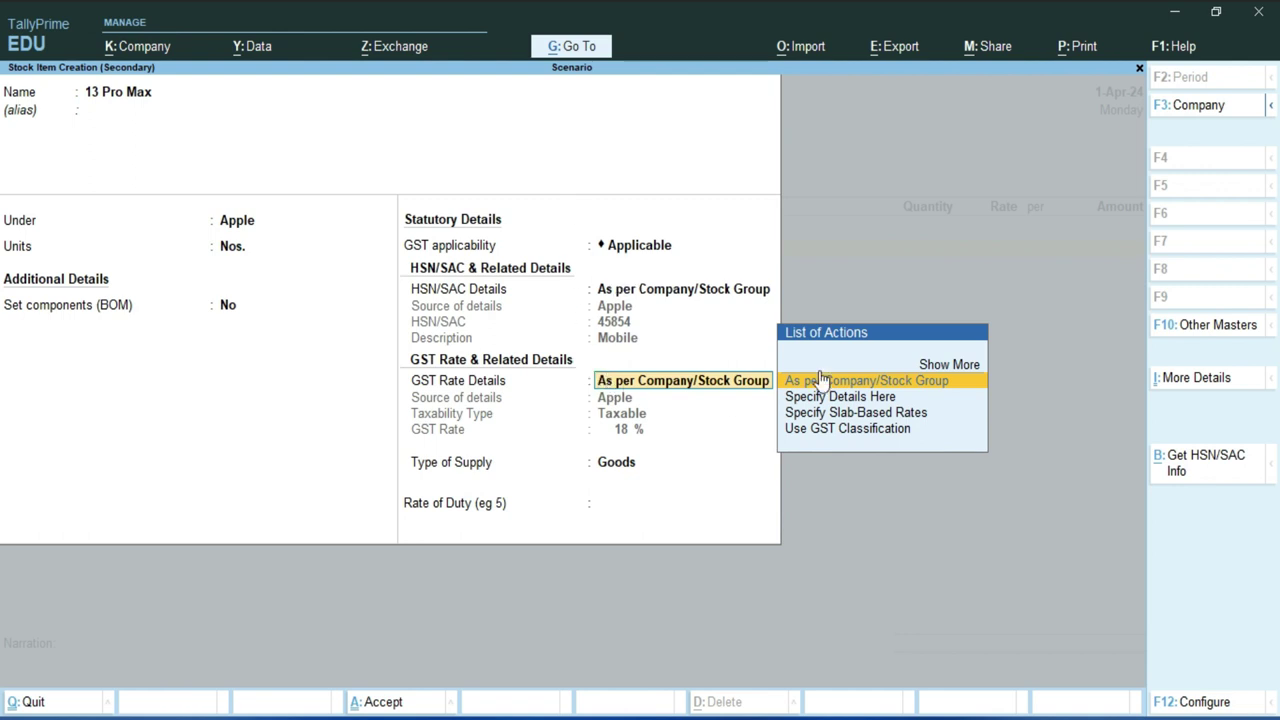
pyautogui.press('BackSpace')
pyautogui.press('Down')
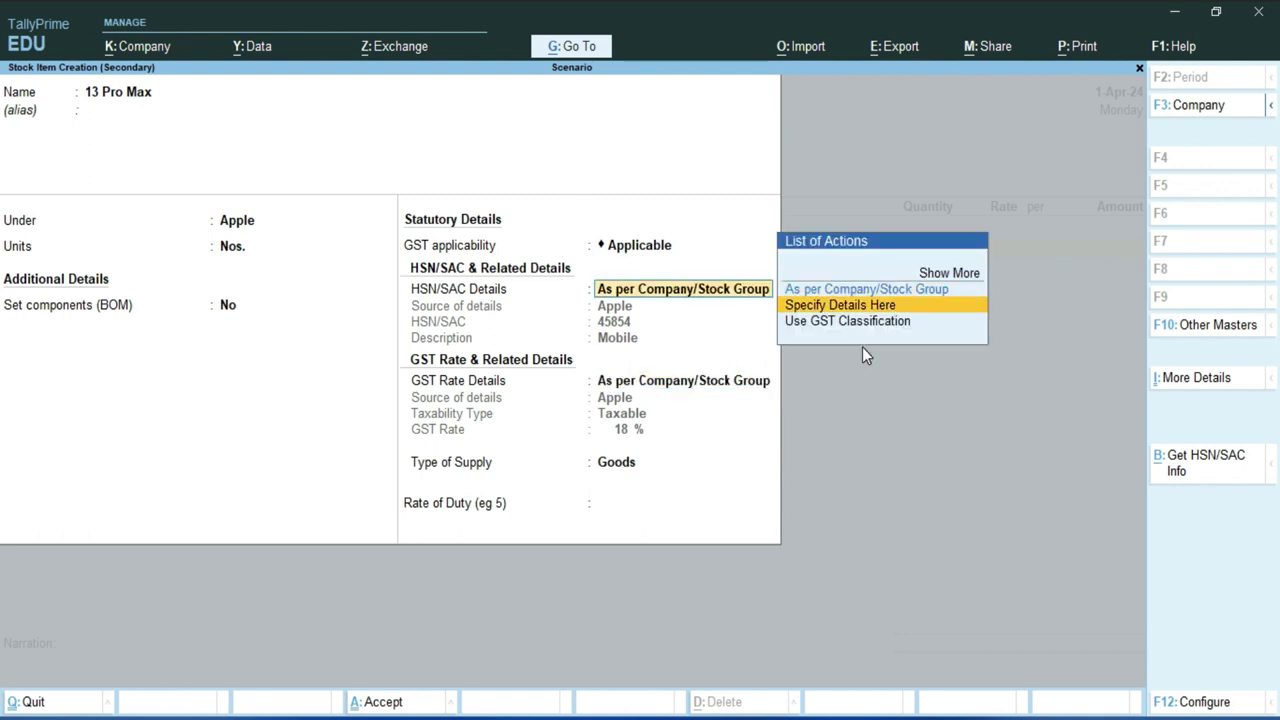
pyautogui.press('Up')
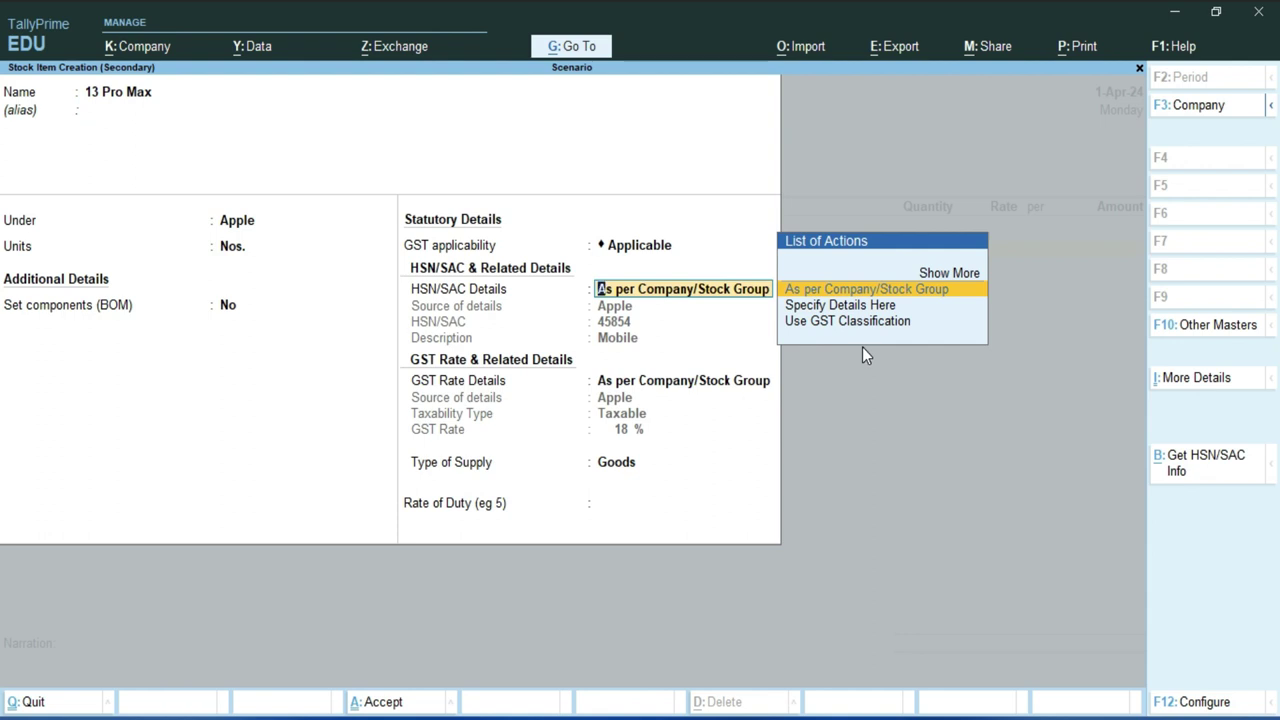
pyautogui.press('Return')
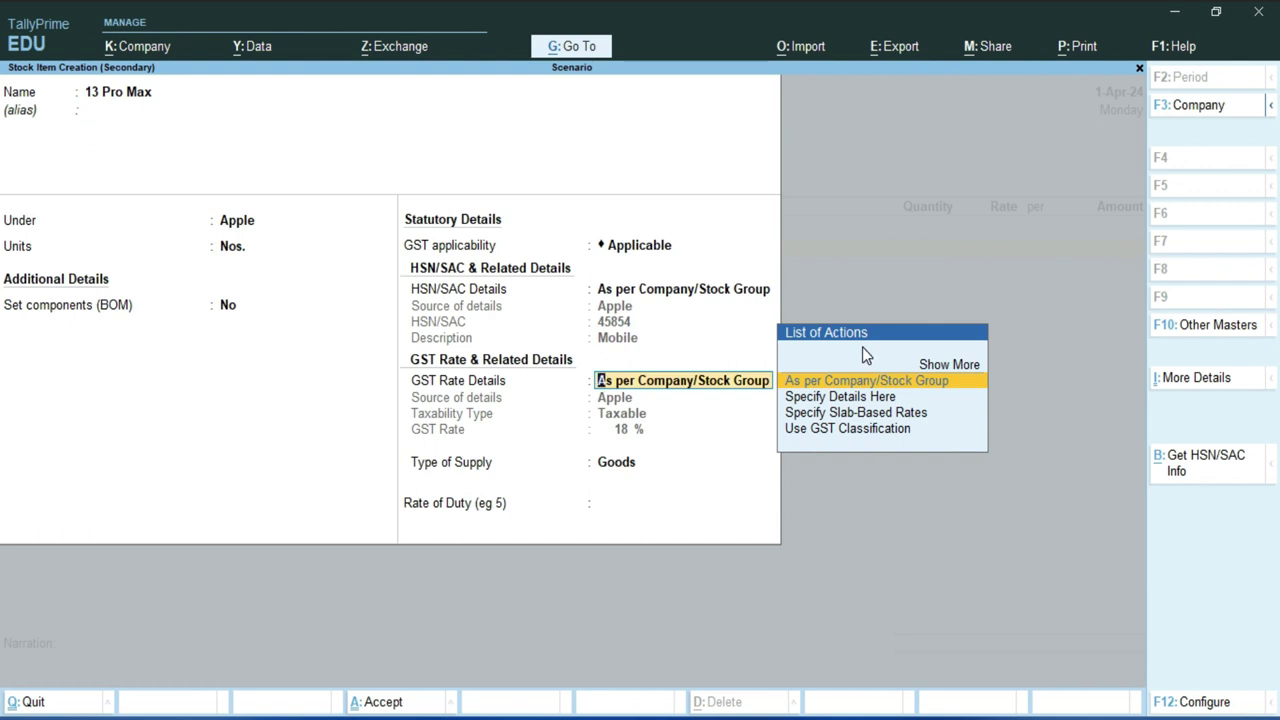
pyautogui.press('Return')
pyautogui.press('Return')
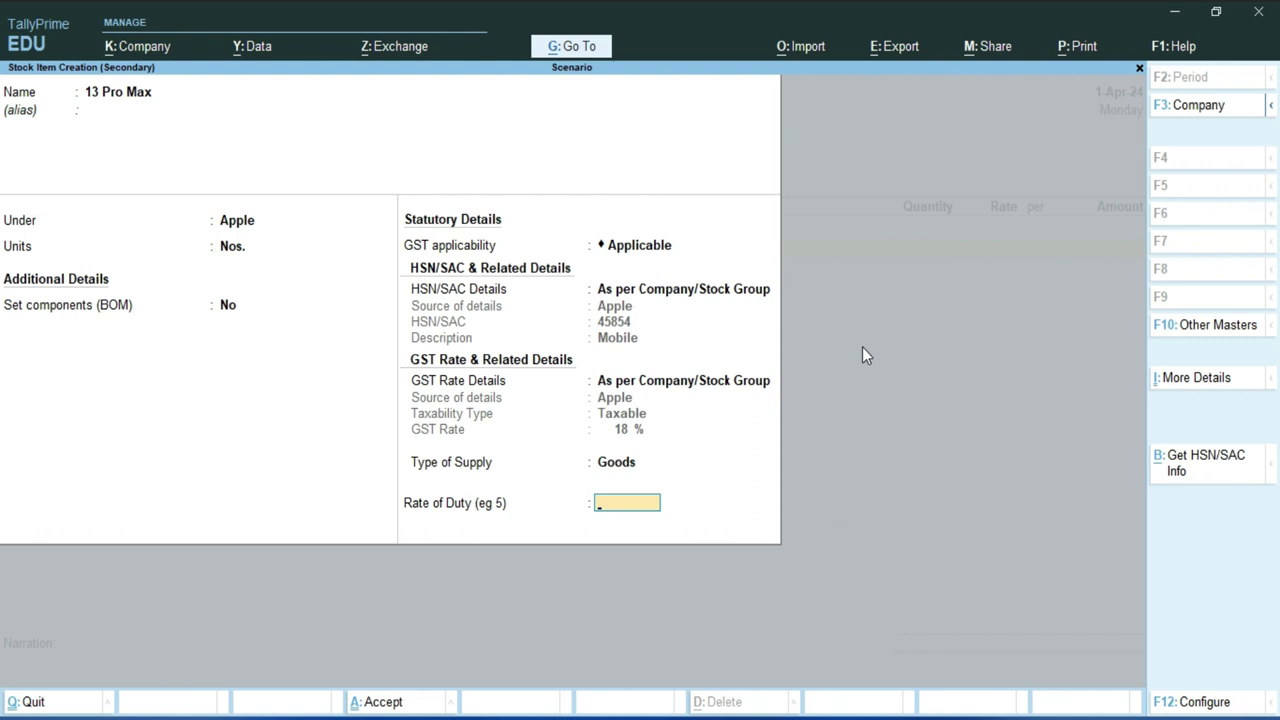
pyautogui.press('Return')
pyautogui.press('Return')
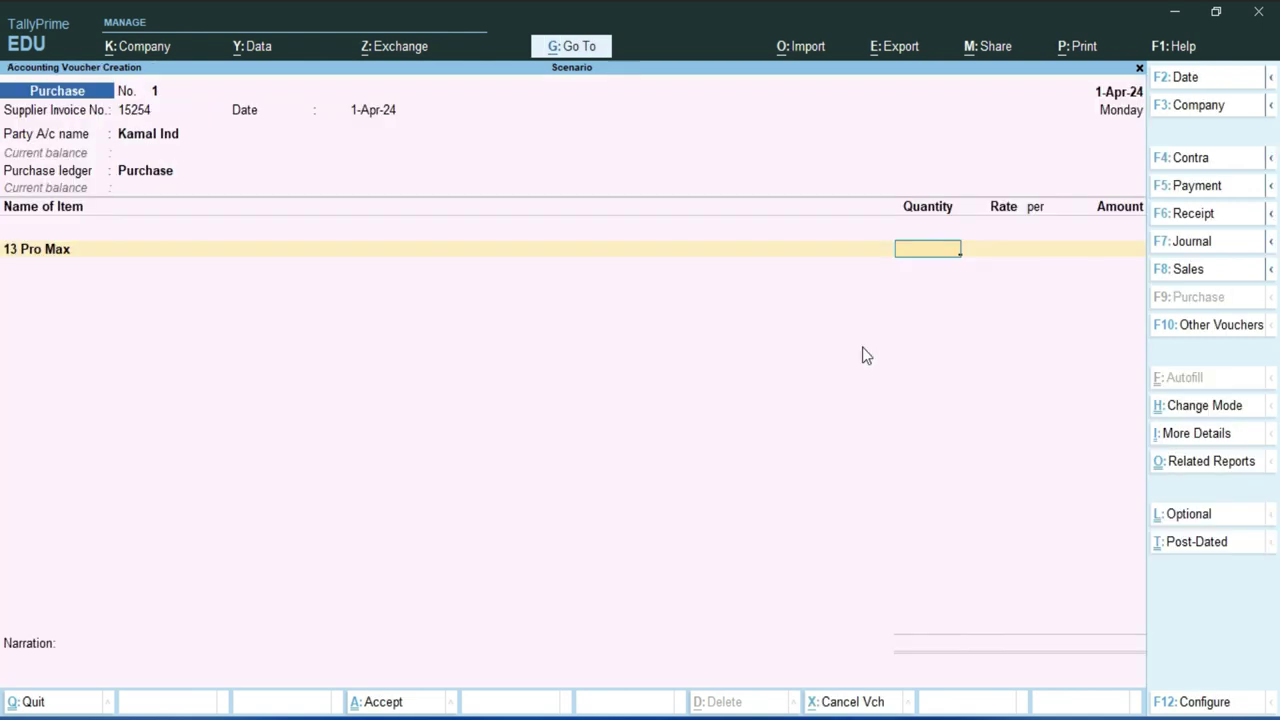
# - Enter 100 Nos. at 65,000 for a 65,00,000.00 line, end item lines, and begin a new ledger
pyautogui.write('100')
pyautogui.press('Return')
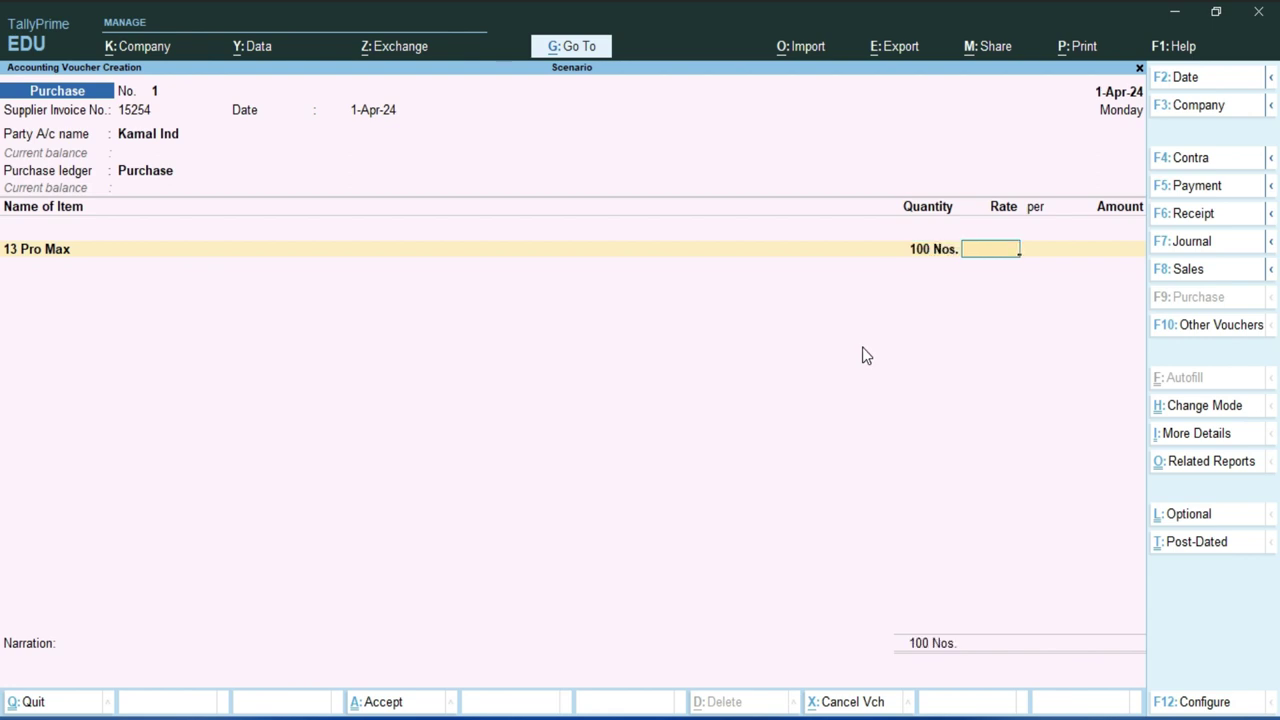
pyautogui.write('65,')
pyautogui.write('000')
pyautogui.press('Return')
pyautogui.press('Return')
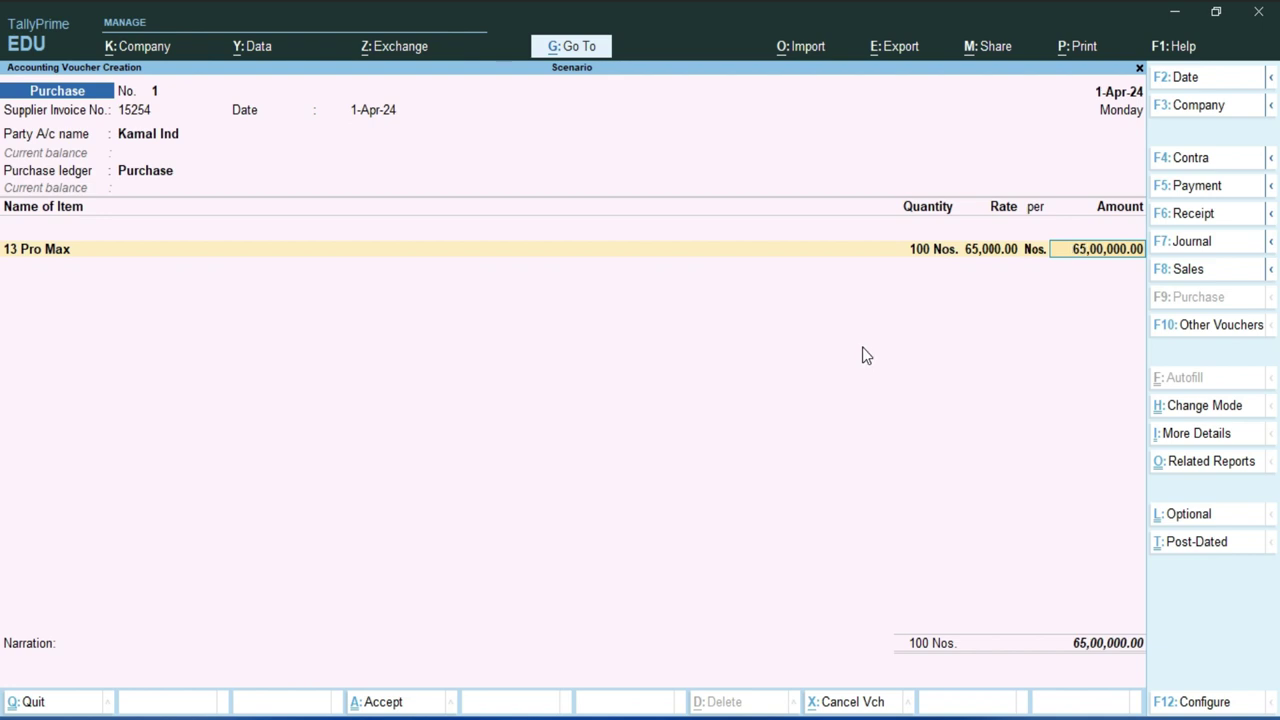
pyautogui.press('Return')
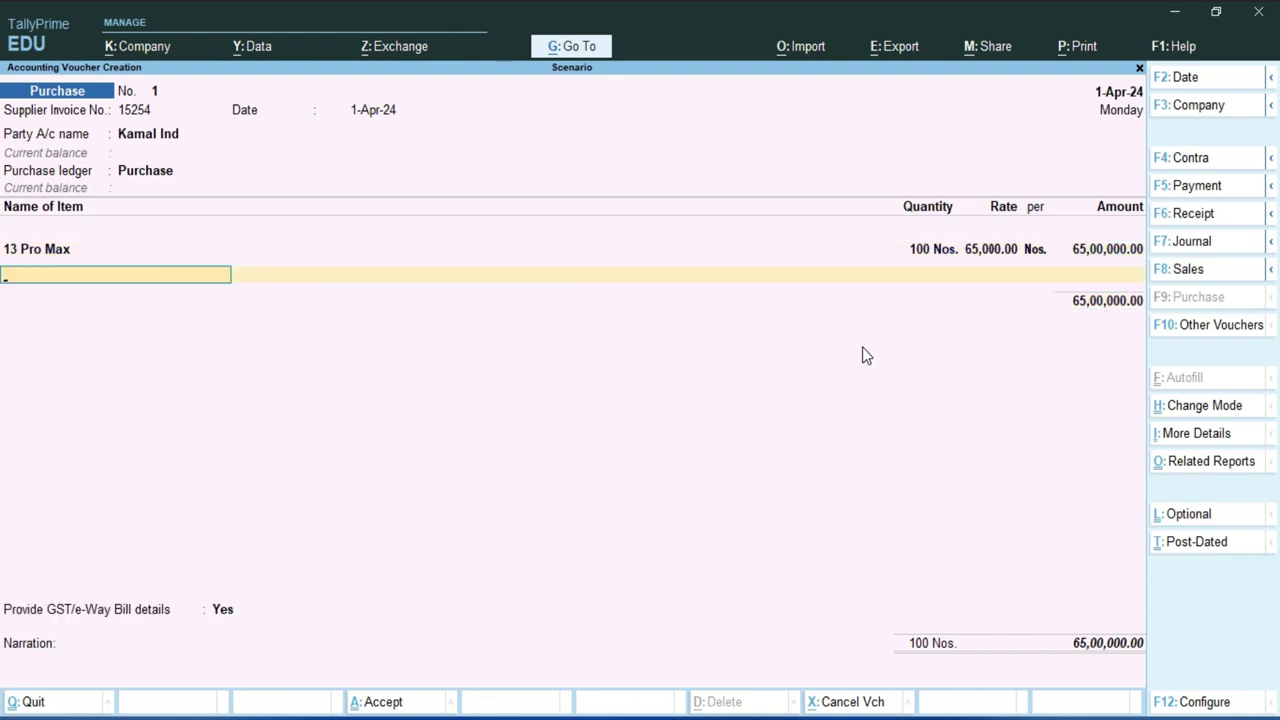
pyautogui.press('Return')
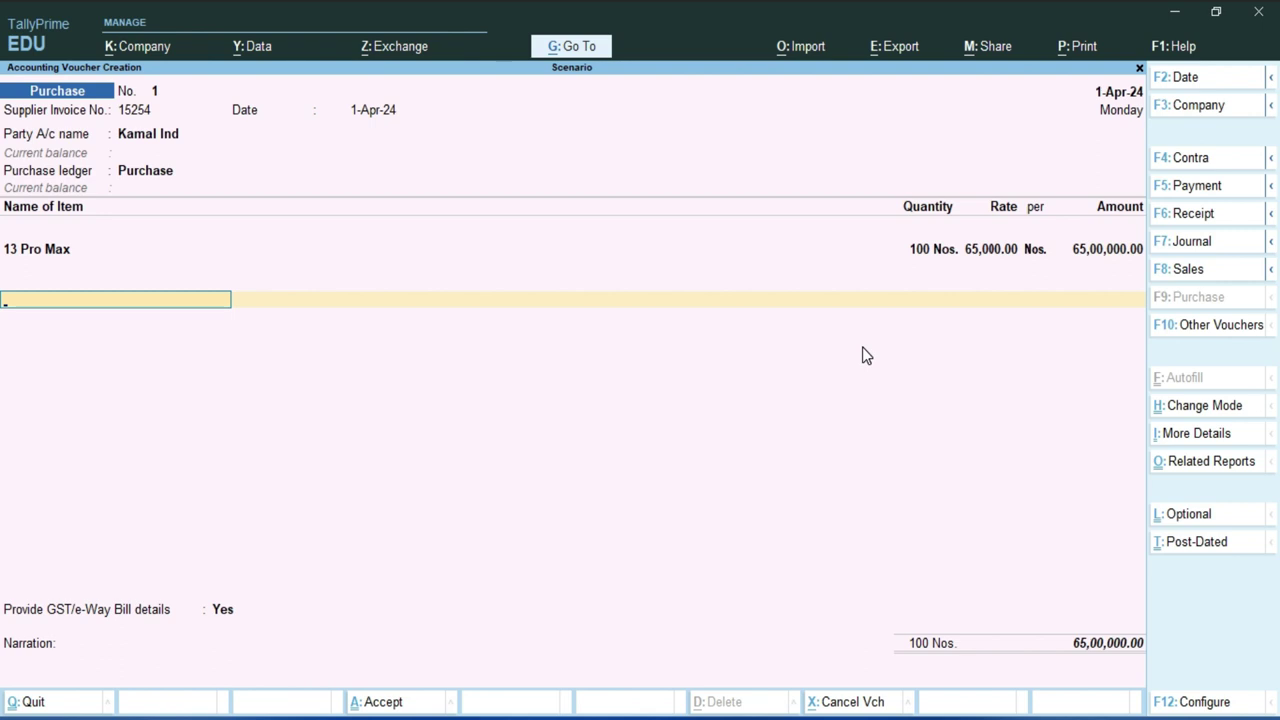
pyautogui.hotkey('alt', 'c')
# - Name the new ledger CGST and place it under Duties & Taxes
pyautogui.write('Cgst')
pyautogui.press('BackSpace')
pyautogui.write('T')
pyautogui.press('Return')
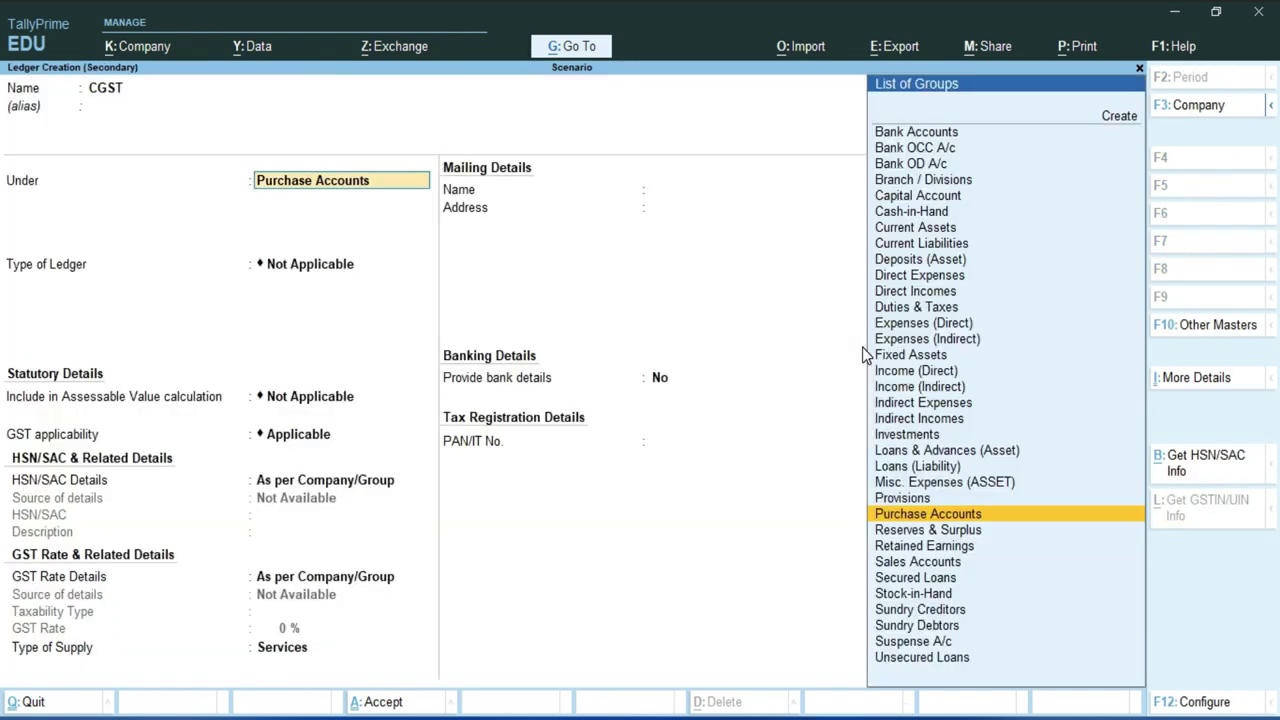
pyautogui.write('D')
pyautogui.press('Return')
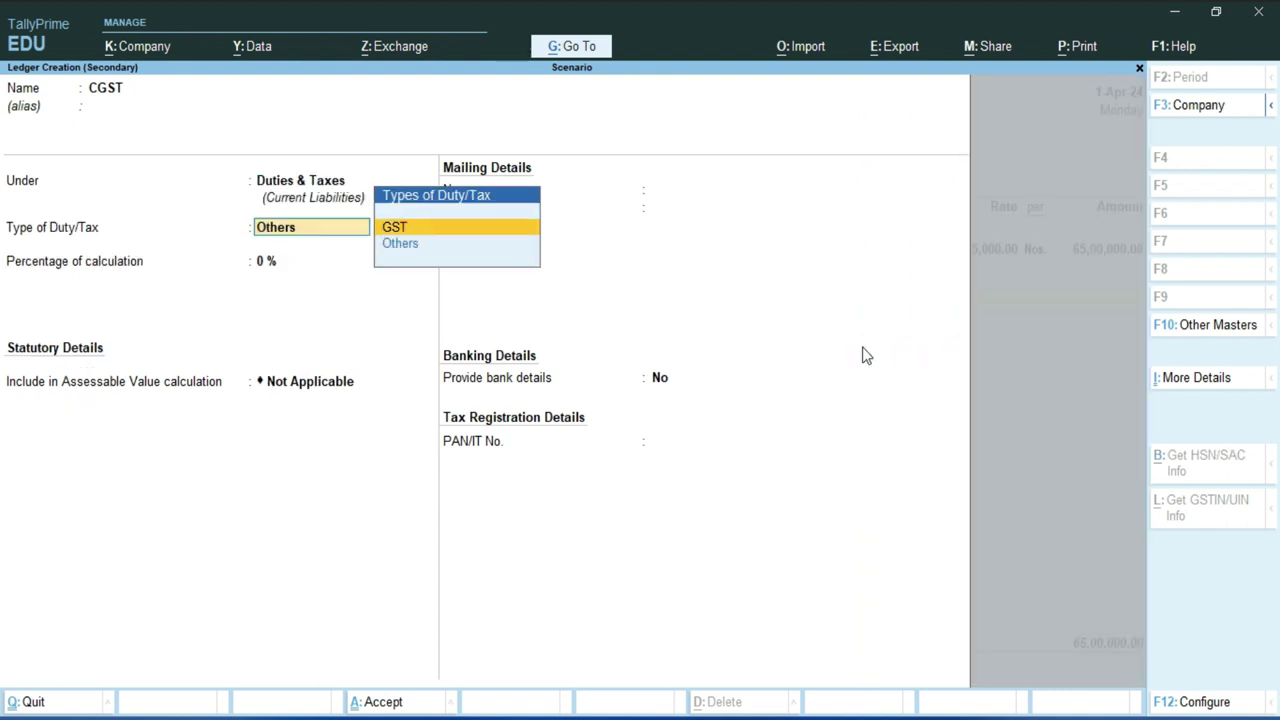
# - Give CGST duty type GST, tax type CGST, 0 % and Not Applicable rounding, and finish it
pyautogui.press('Return')
pyautogui.press('Down')
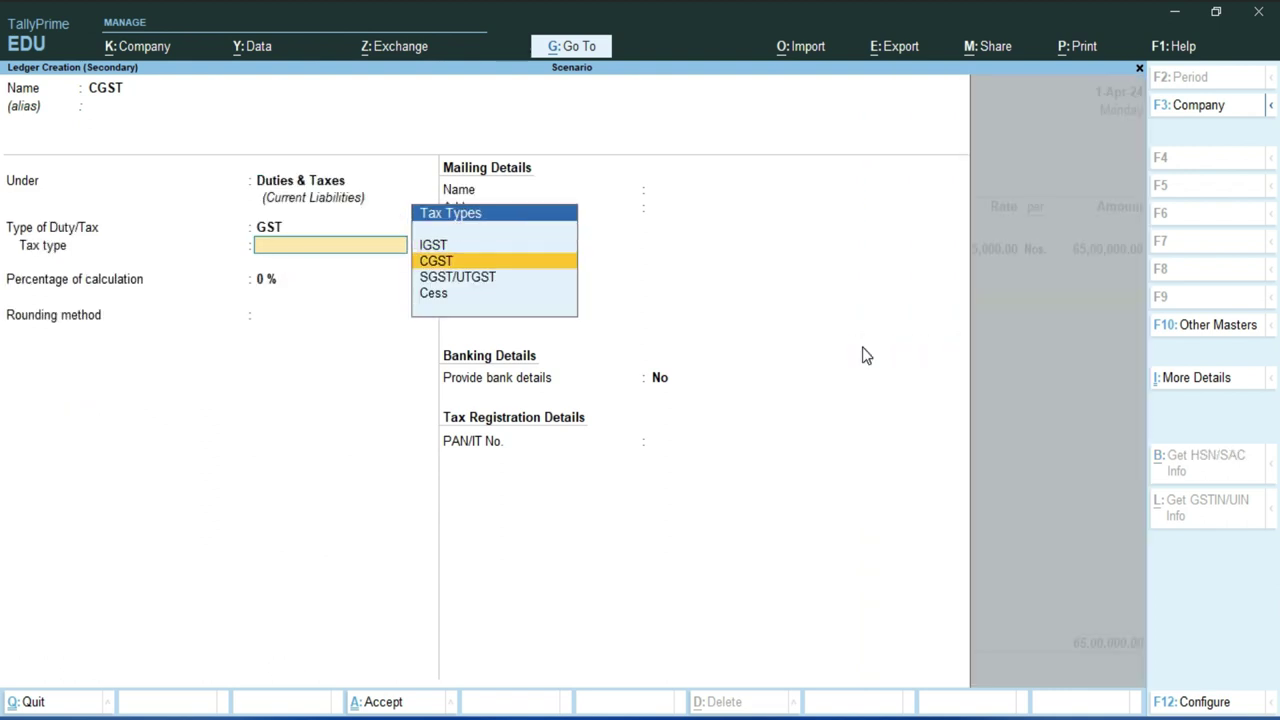
pyautogui.press('Return')
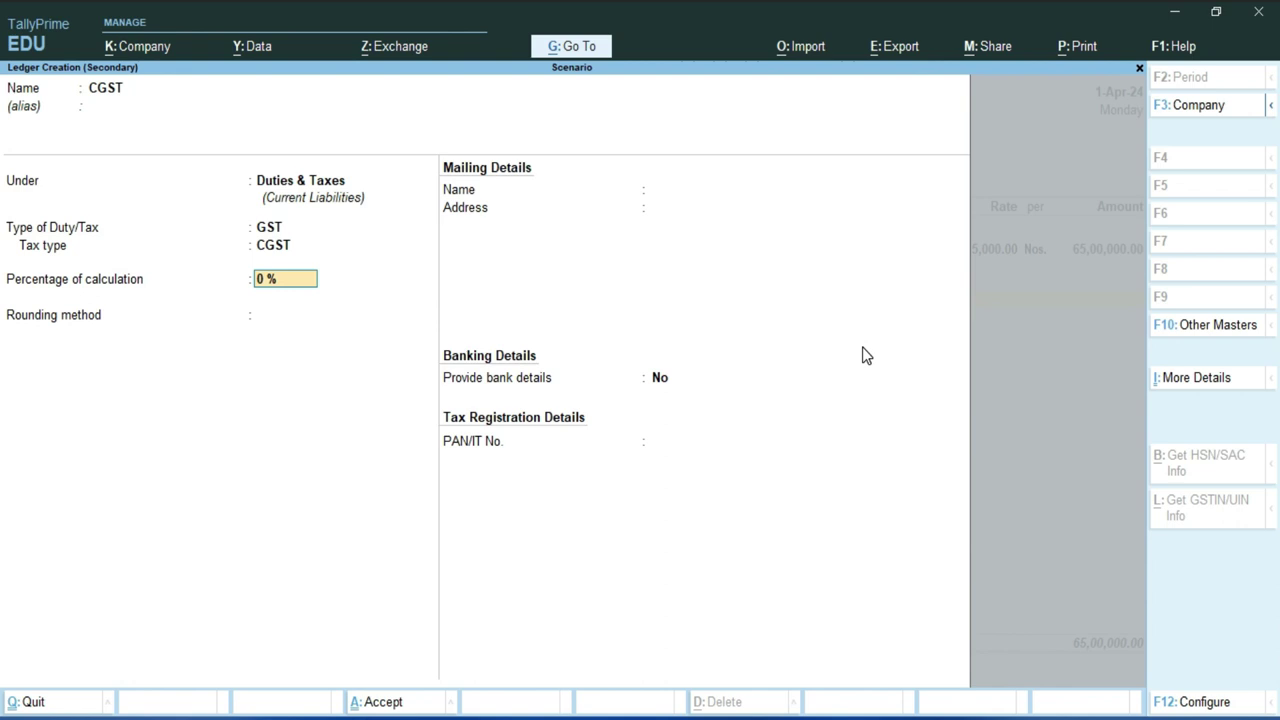
pyautogui.press('Return')
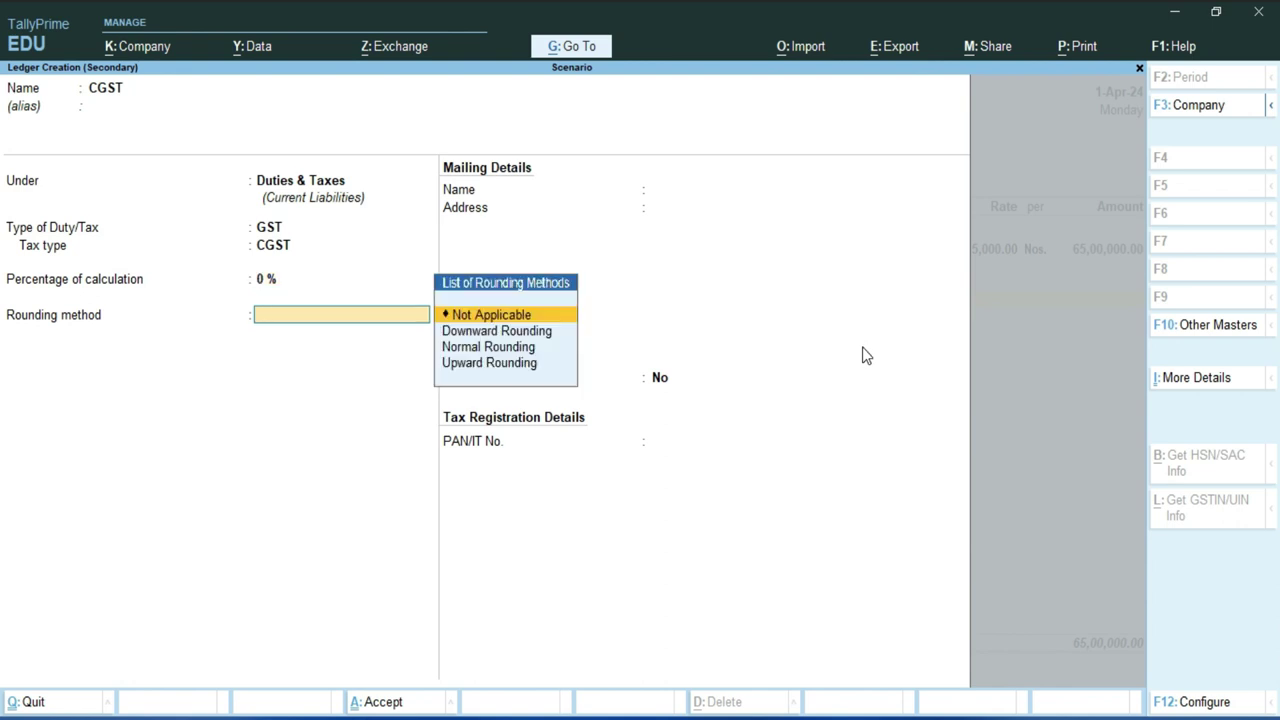
pyautogui.press('Return')
pyautogui.press('Return')
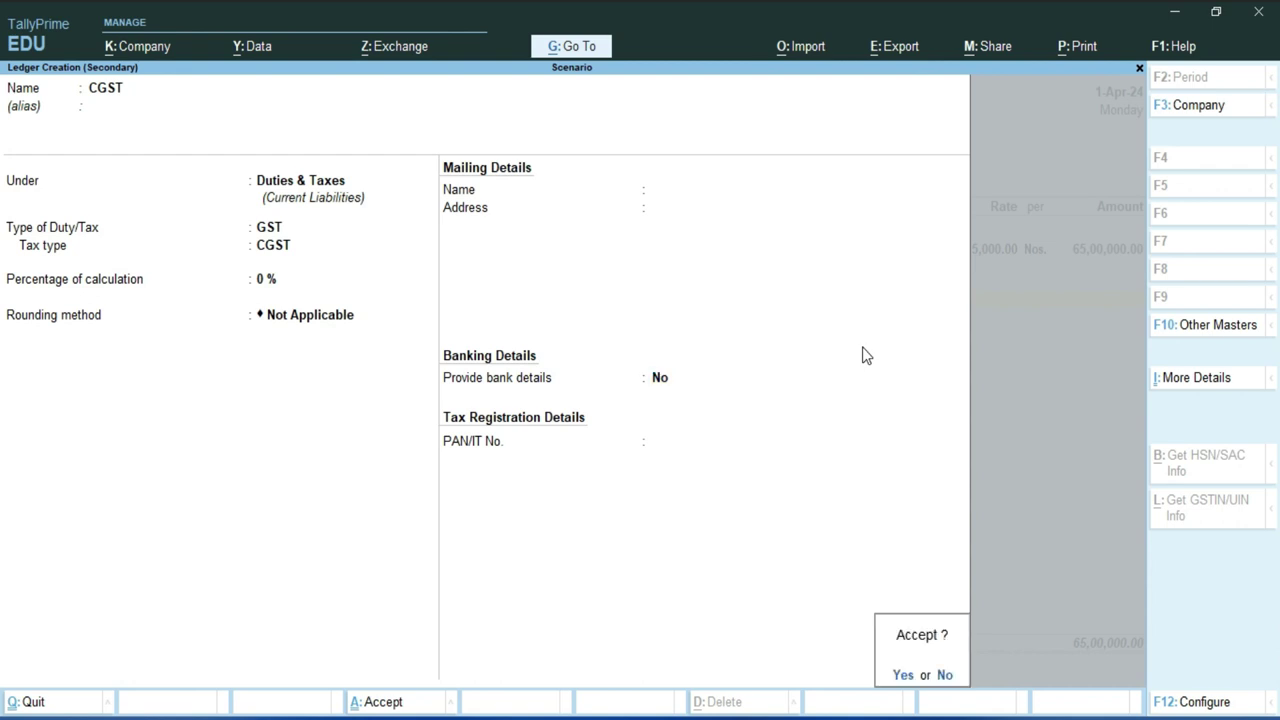
pyautogui.press('Return')
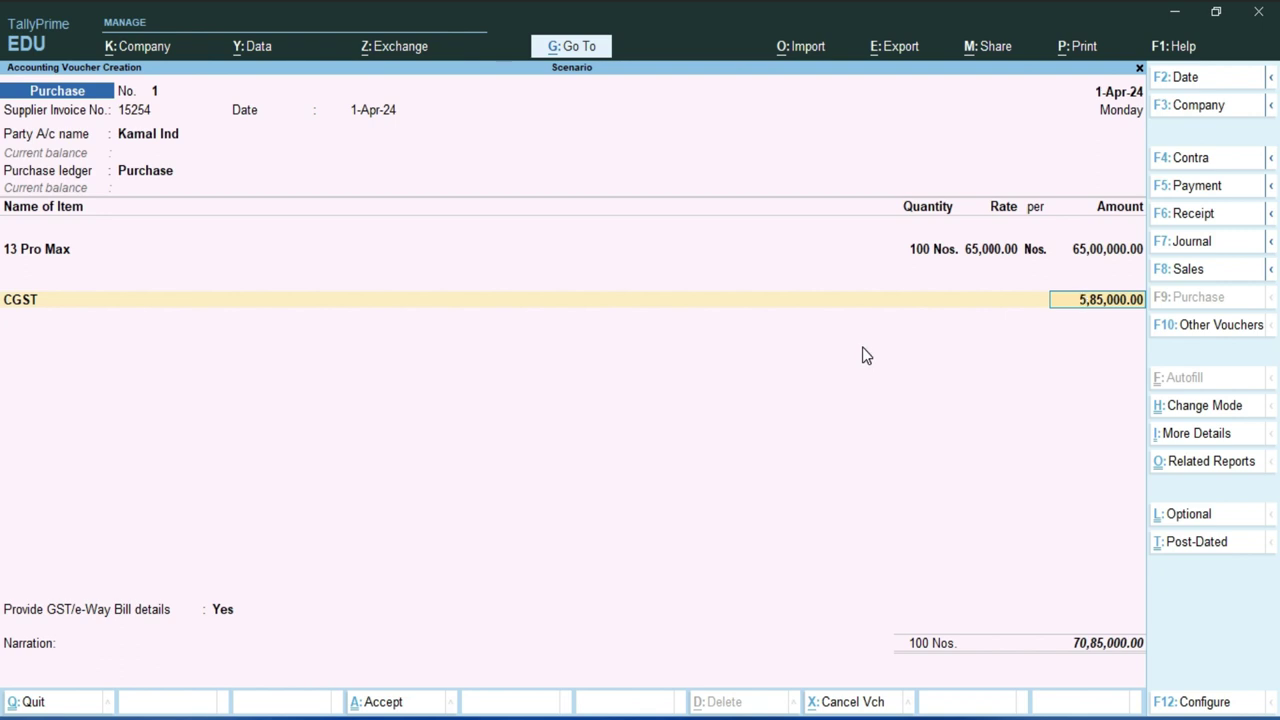
# - Accept the CGST amount and name a new tax ledger SGST
pyautogui.press('Return')
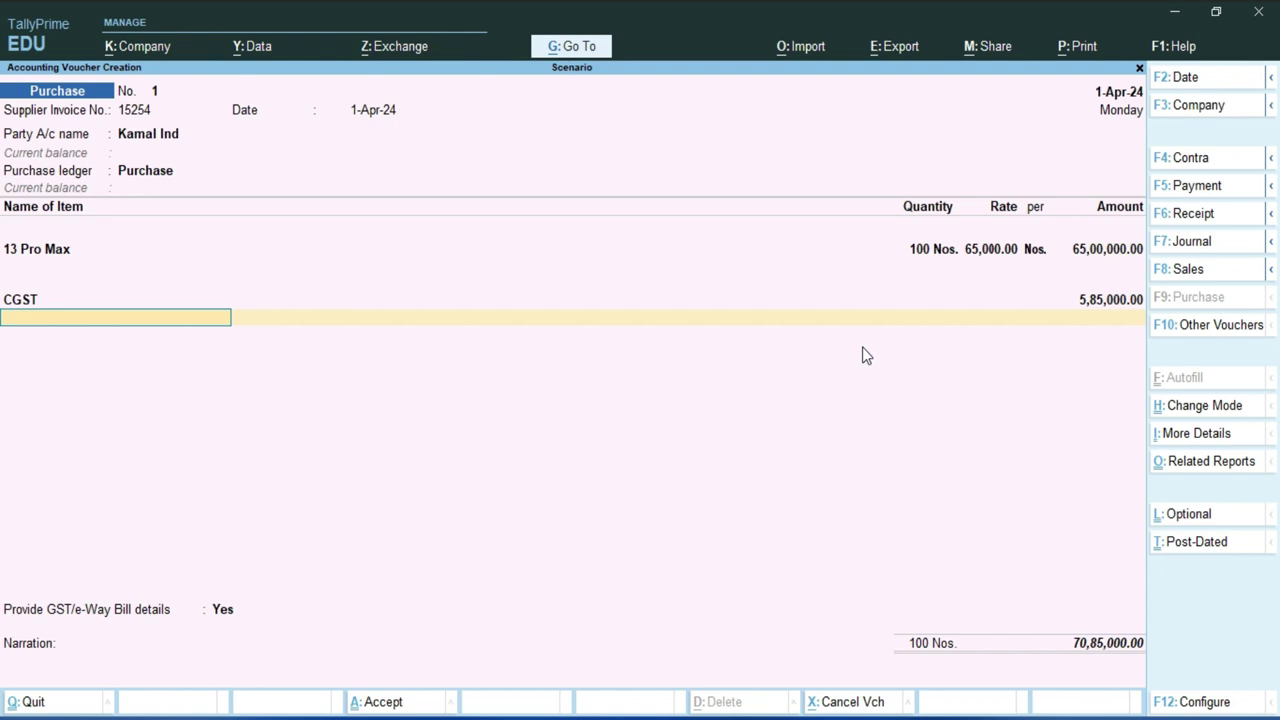
pyautogui.hotkey('alt', 'c')
pyautogui.write('Sg')
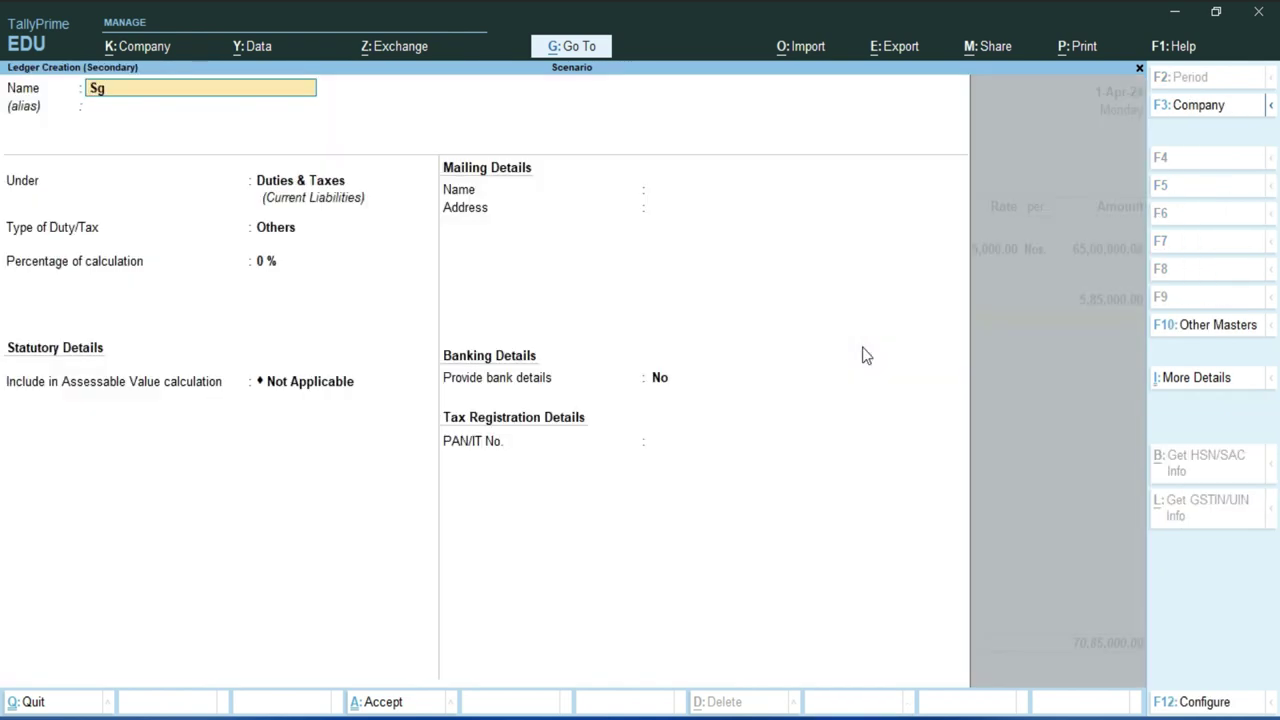
pyautogui.press('BackSpace')
pyautogui.write('GST')
pyautogui.press('Return')
pyautogui.press('Return')
# - Set SGST under Duties & Taxes with GST, tax type SGST/UTGST, and accept its 5,85,000.00 amount
pyautogui.press('Return')
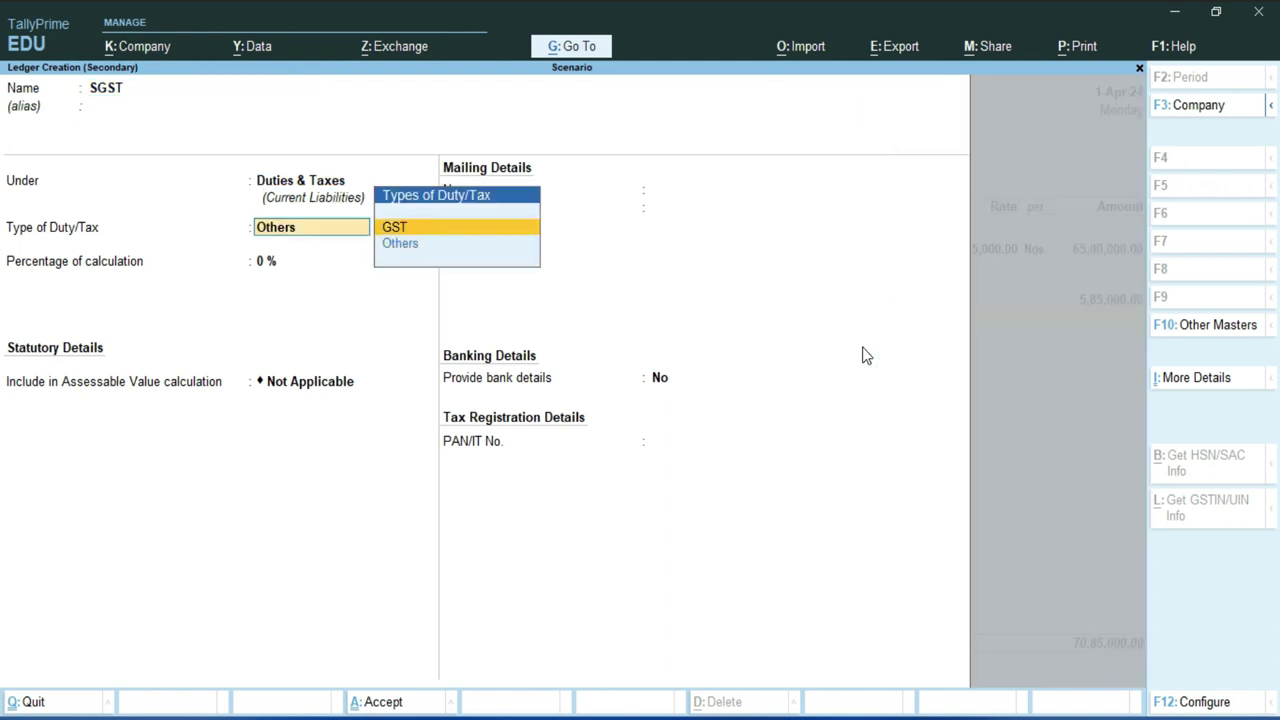
pyautogui.press('Return')
pyautogui.press('Down')
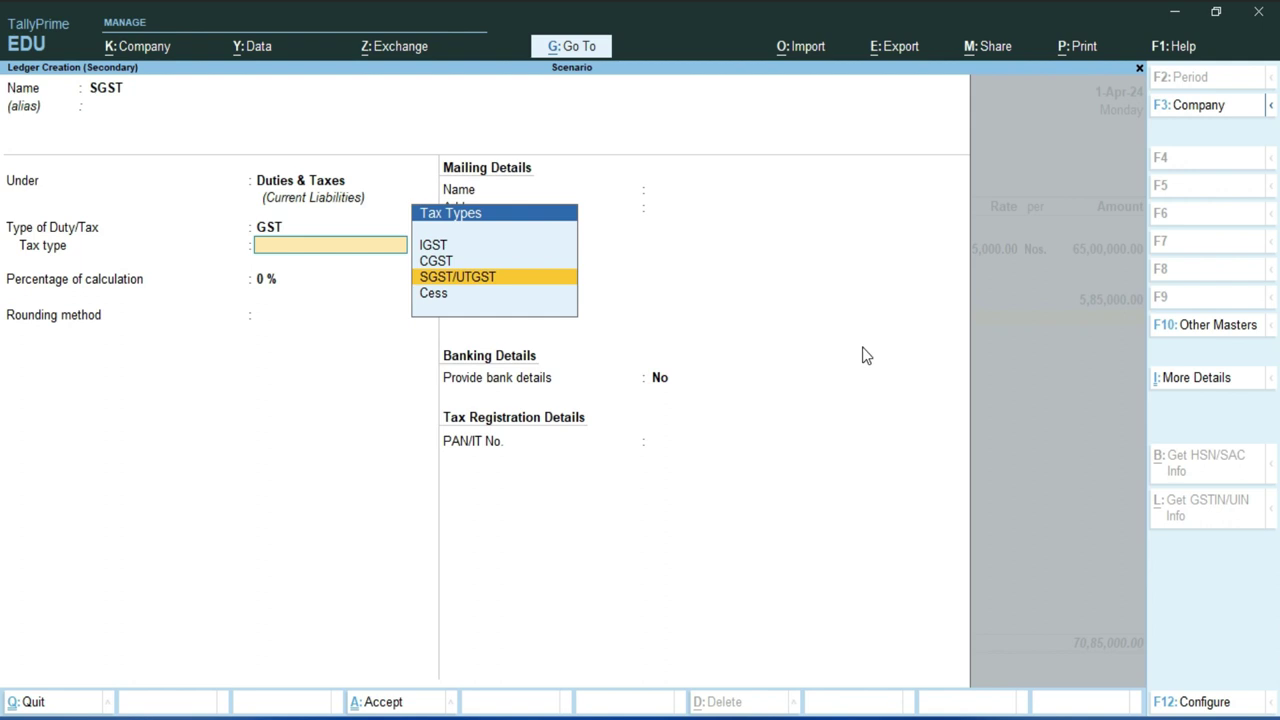
pyautogui.press('Return')
pyautogui.press('Return')
pyautogui.press('Return')
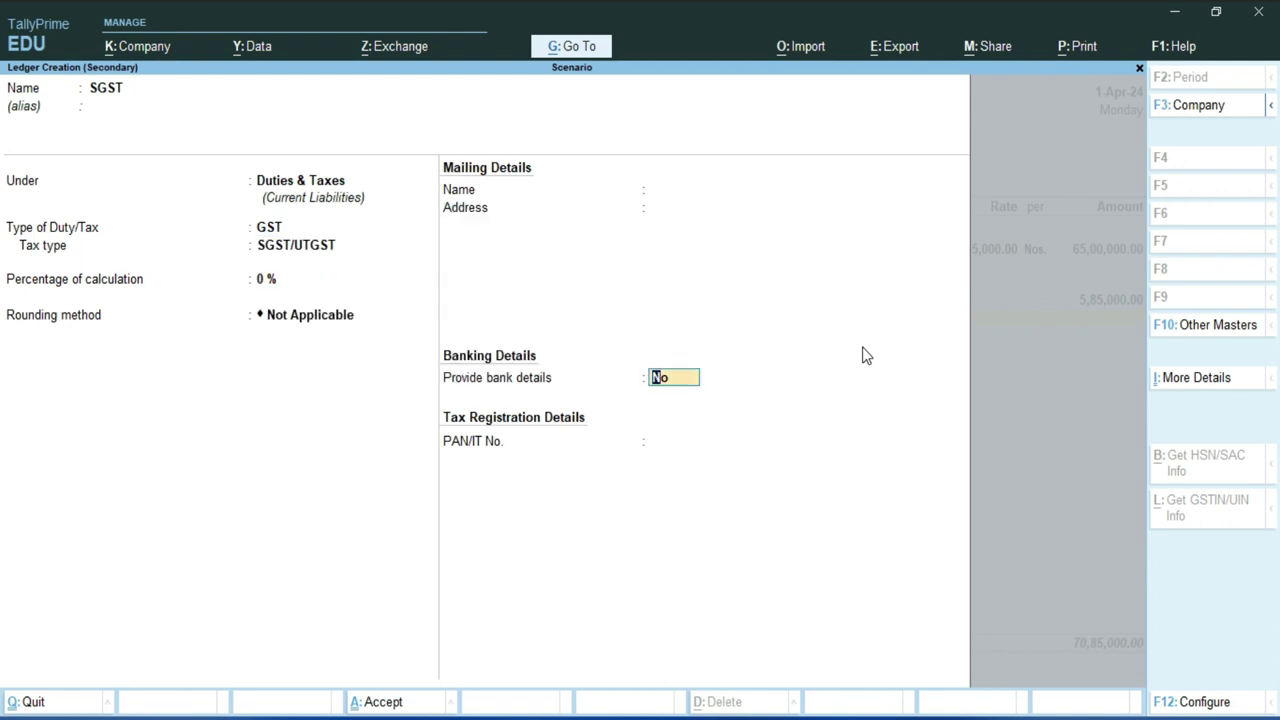
pyautogui.press('Return')
pyautogui.press('Return')
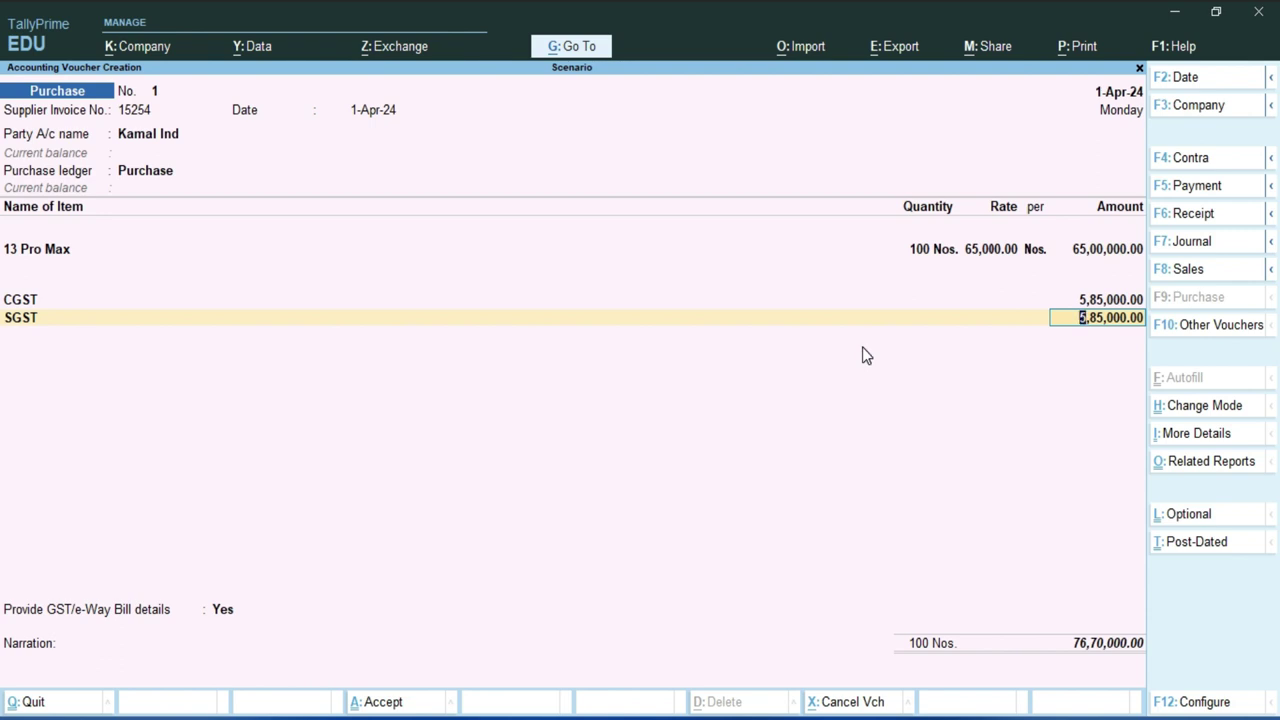
pyautogui.press('Return')
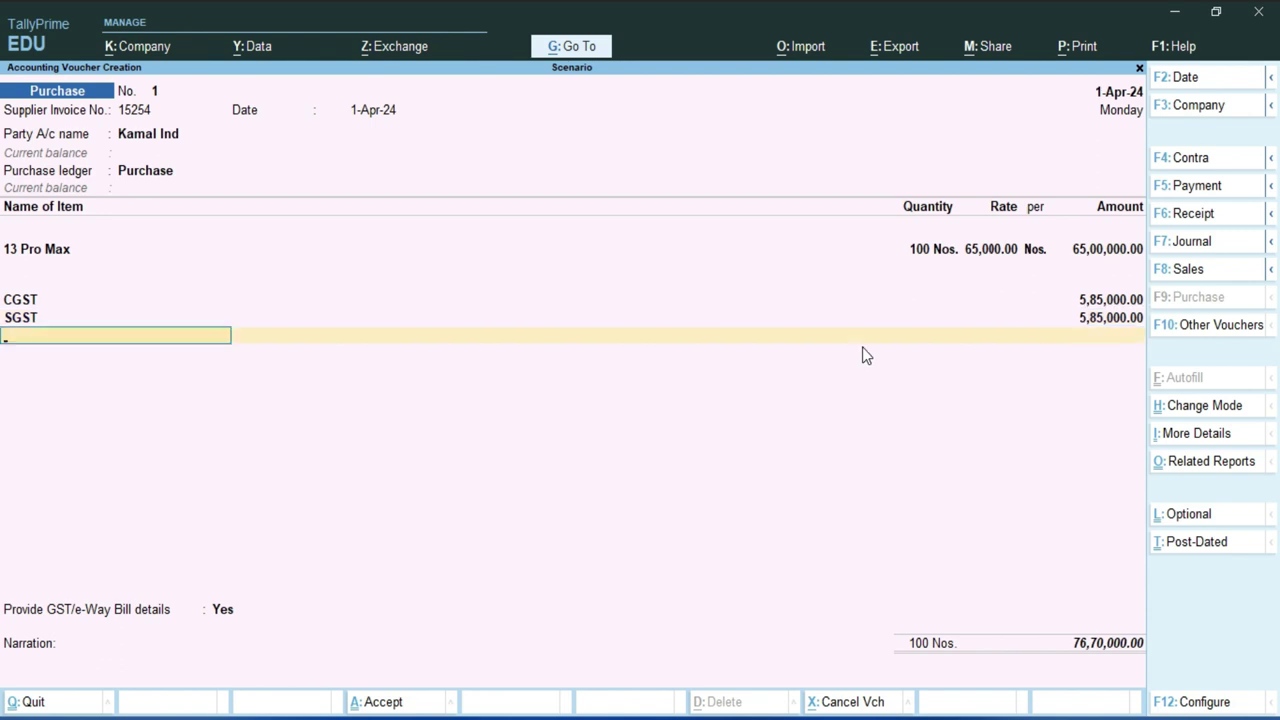
pyautogui.press('Return')
# - Save purchase voucher No. 1 as a 76,70,000.00 New Ref bill and leave blank voucher No. 2
pyautogui.press('Return')
pyautogui.press('Return')
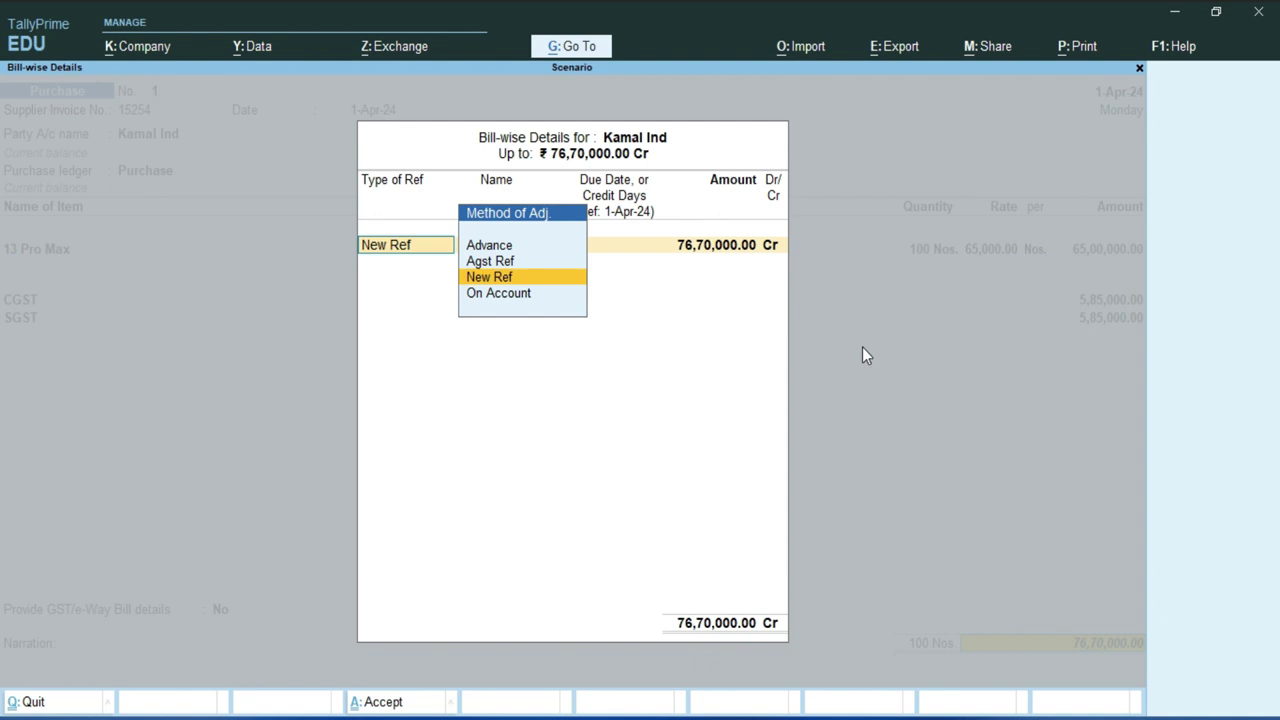
pyautogui.press('Return')
pyautogui.press('Return')
pyautogui.press('Return')
pyautogui.press('Return')
pyautogui.press('Return')
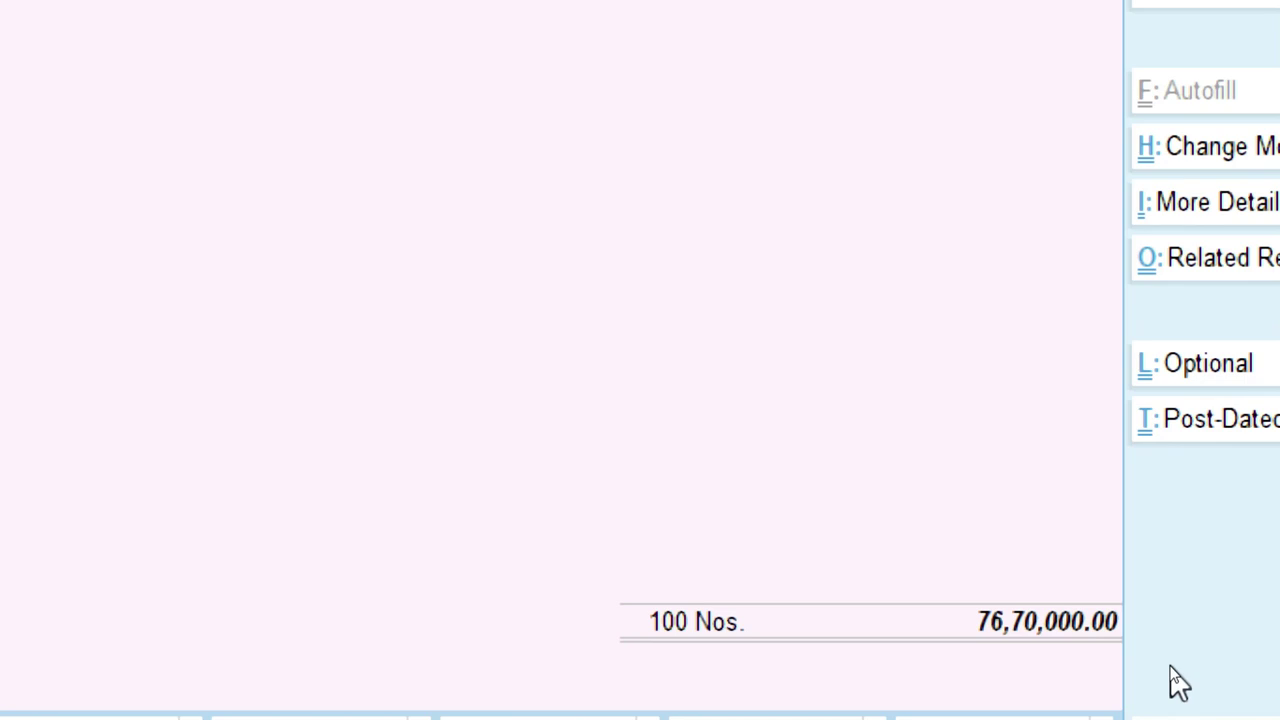
pyautogui.press('Return')
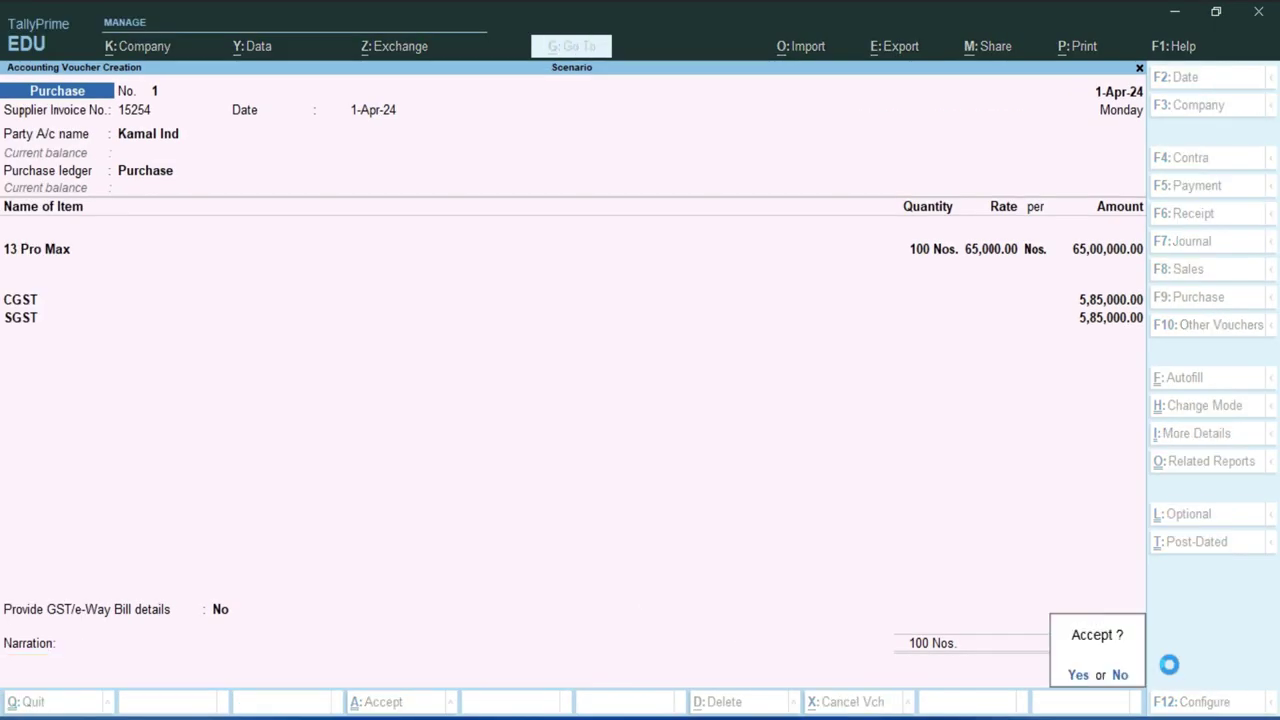
pyautogui.press('Return')
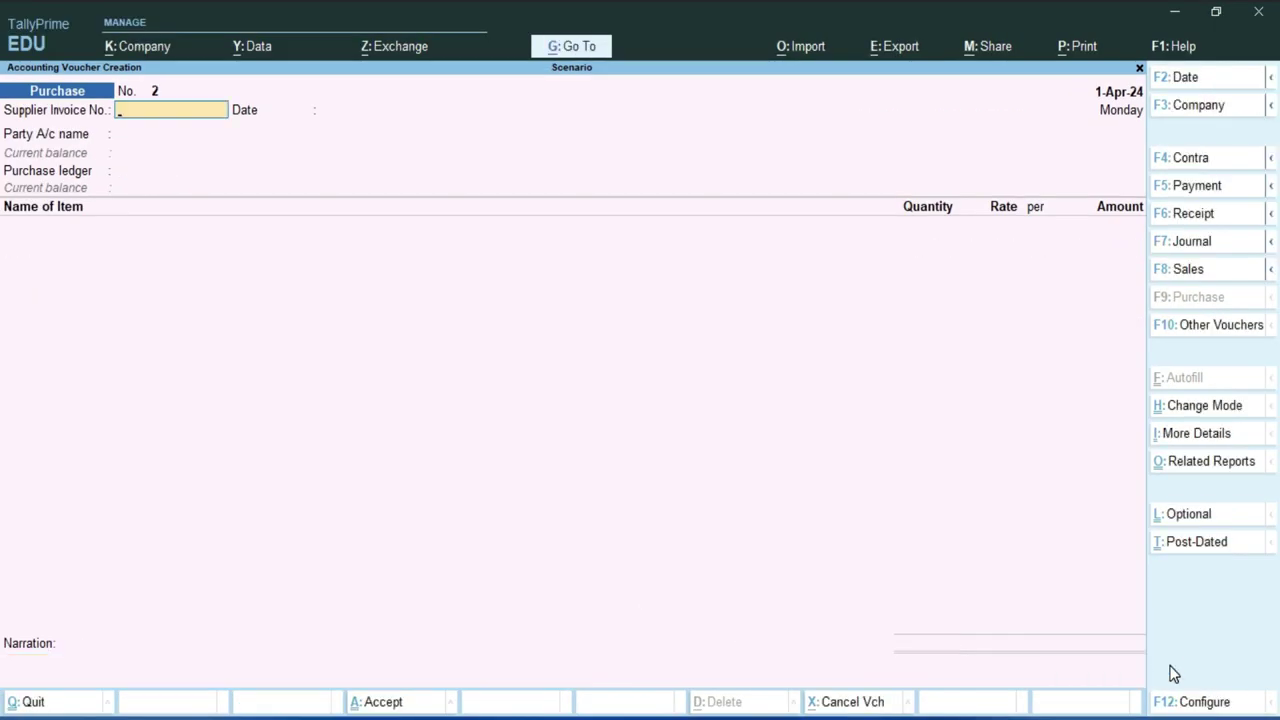
pyautogui.press('Escape')
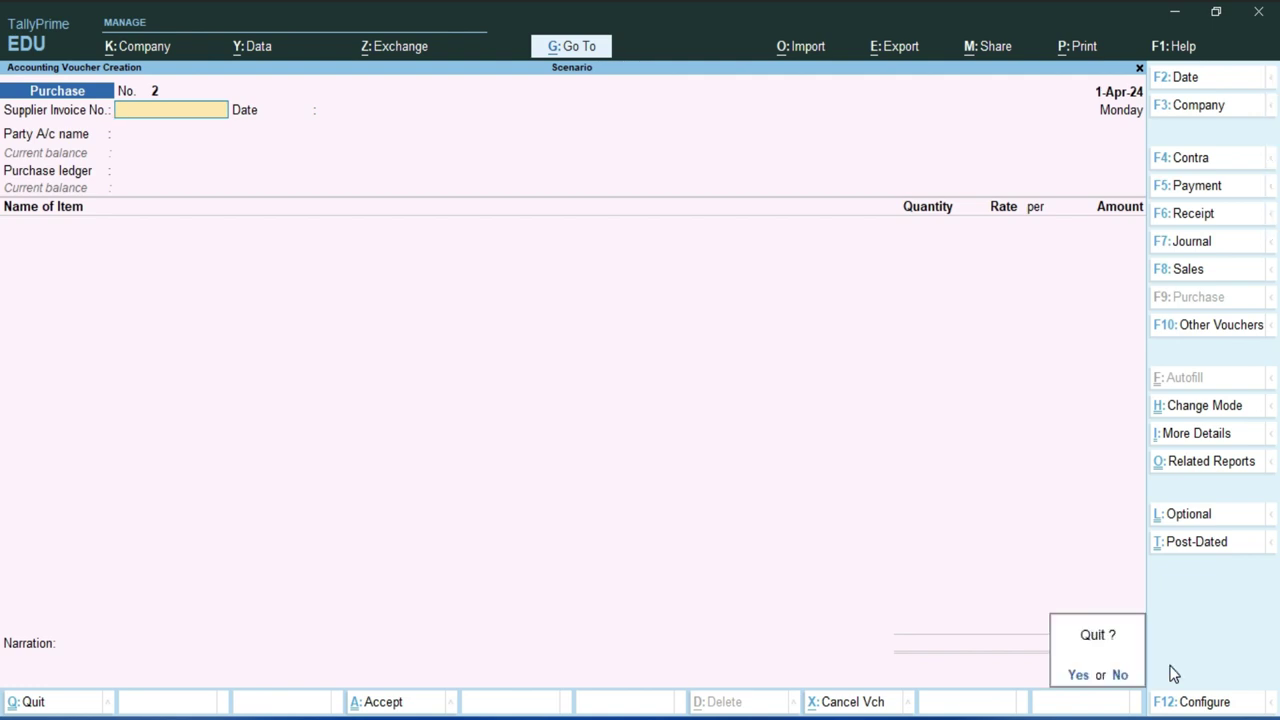
# - Quit the blank voucher and open the Profit & Loss A/c report
pyautogui.press('Return')
pyautogui.press('Down')
pyautogui.press('Down')
pyautogui.press('Down')
pyautogui.press('Down')
pyautogui.press('Down')
pyautogui.press('Up')
pyautogui.press('Return')
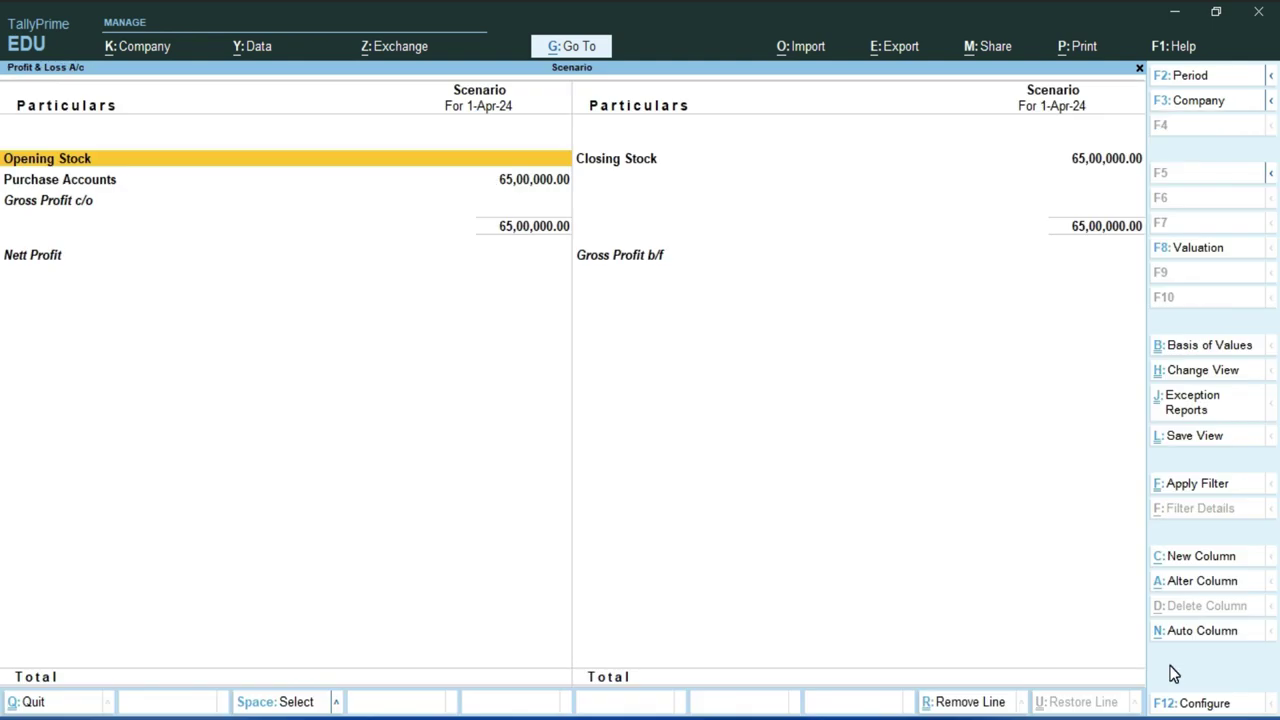
# - Review 65,00,000.00 purchases, Apple closing stock and Nett Profit in detailed view, then return to Gateway
pyautogui.press('Down')
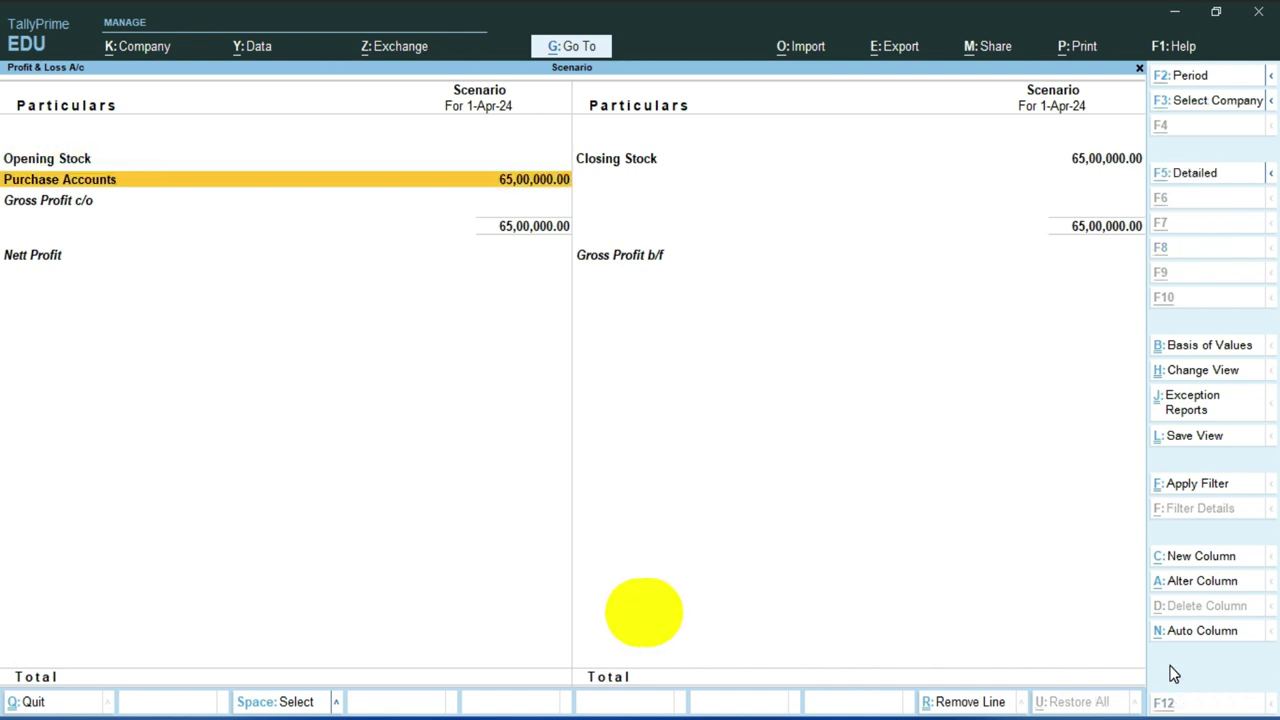
pyautogui.hotkey('alt', 'F1')
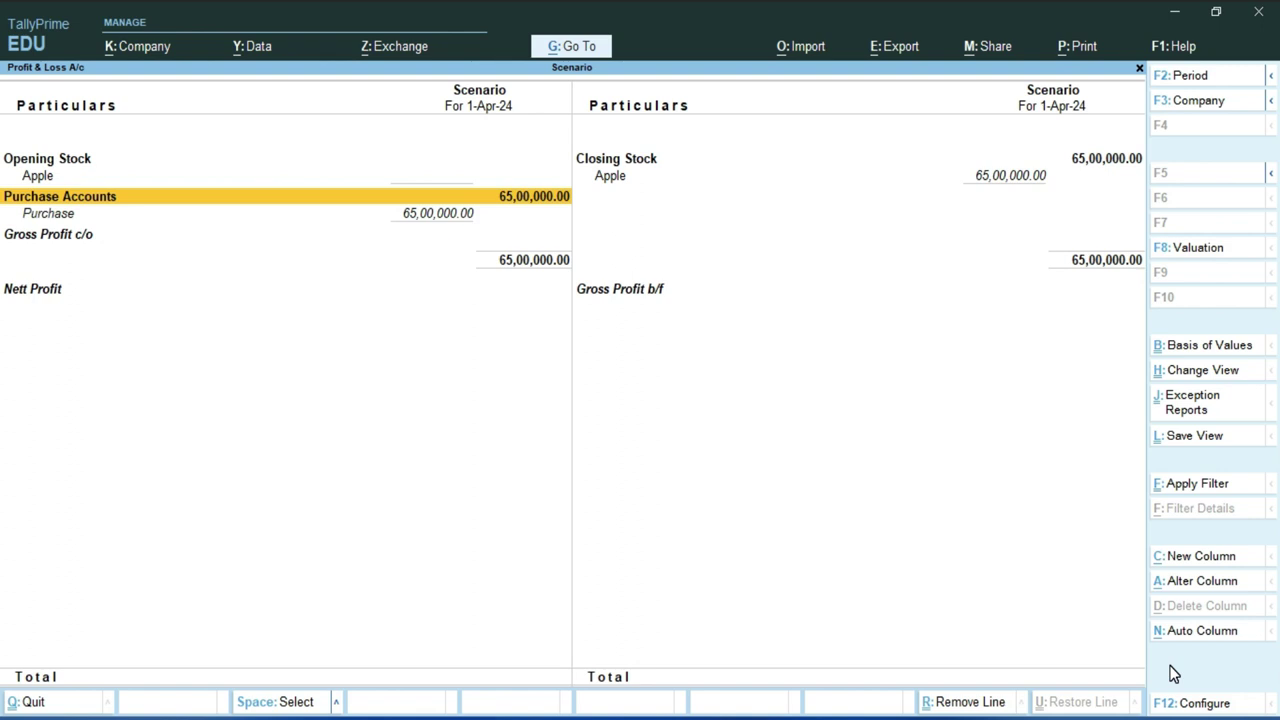
pyautogui.press('Right')
pyautogui.press('Up')
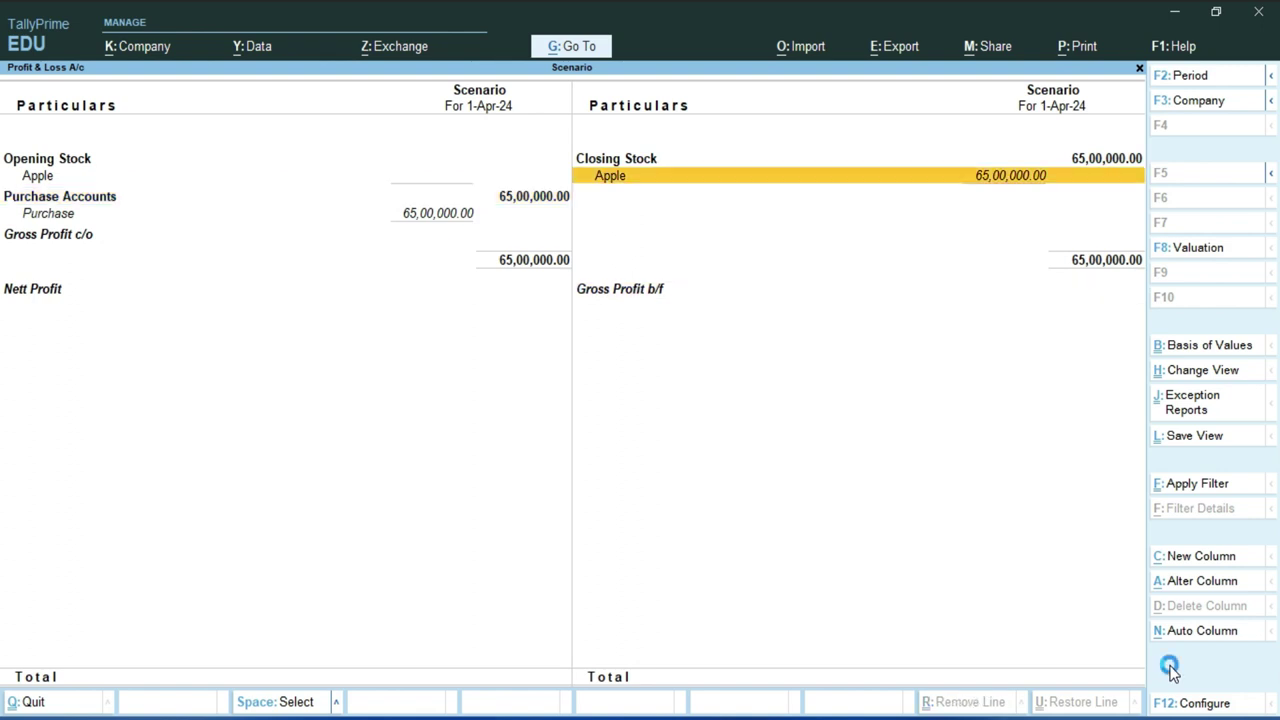
pyautogui.hotkey('alt', 'F1')
pyautogui.press('Down')
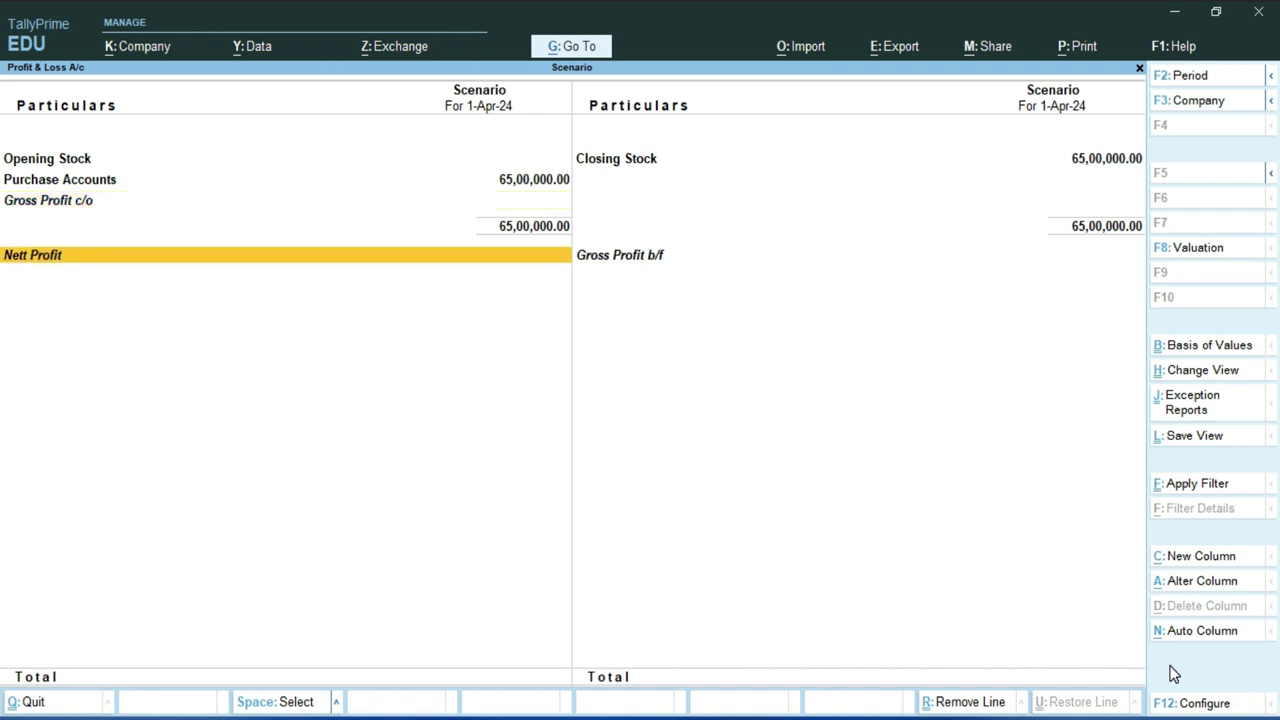
pyautogui.press('Escape')
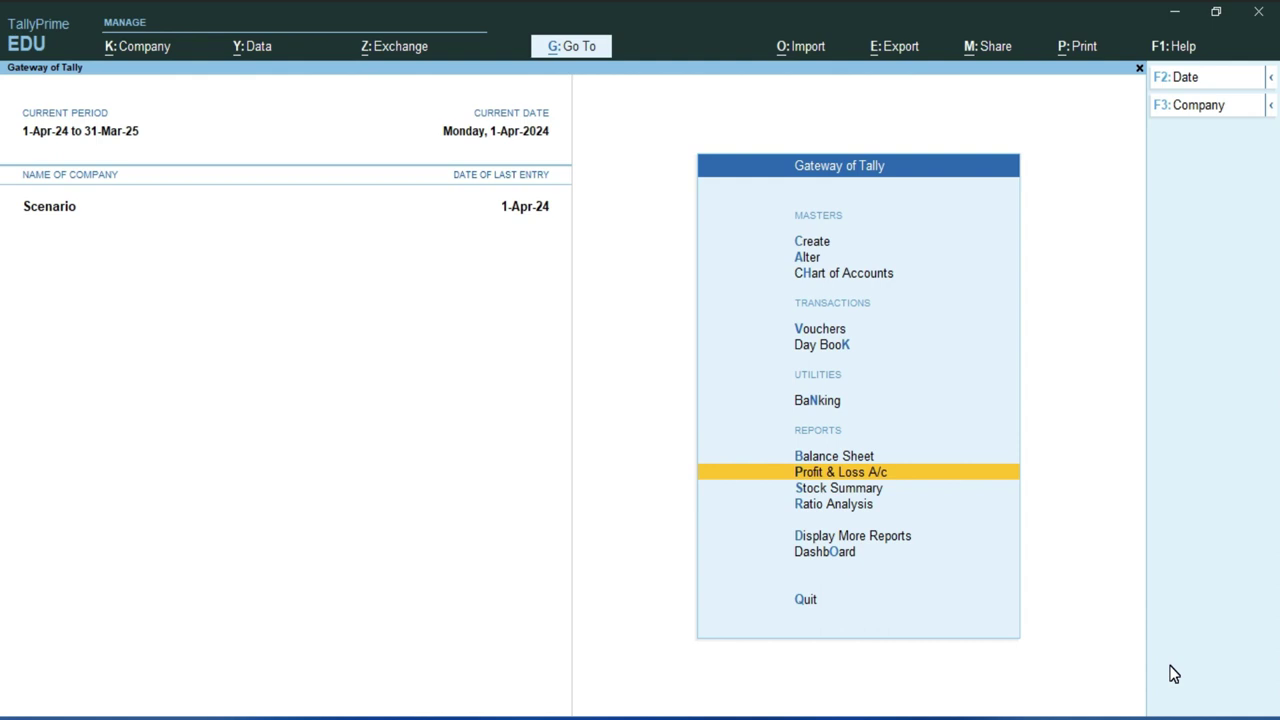
# - Open voucher entry and switch to a blank Sales voucher No. 1
pyautogui.press('Up')
pyautogui.press('Up')
pyautogui.press('Up')
pyautogui.press('Up')
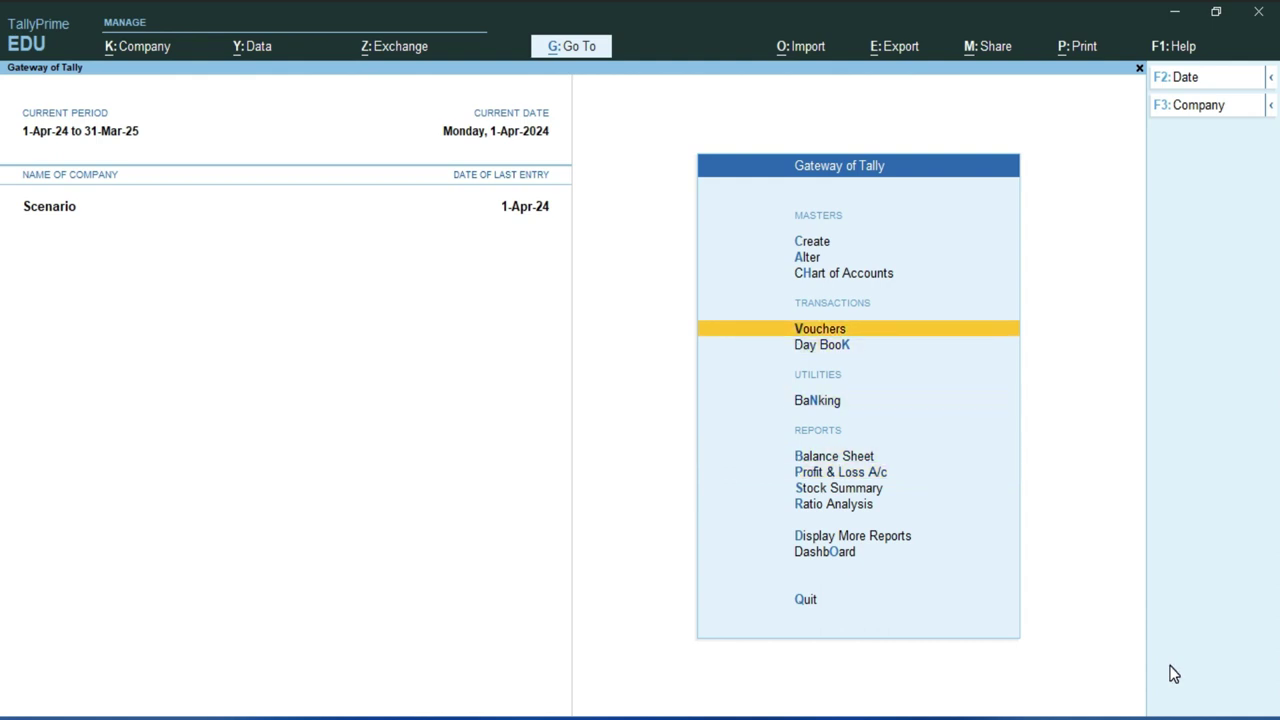
pyautogui.press('Return')
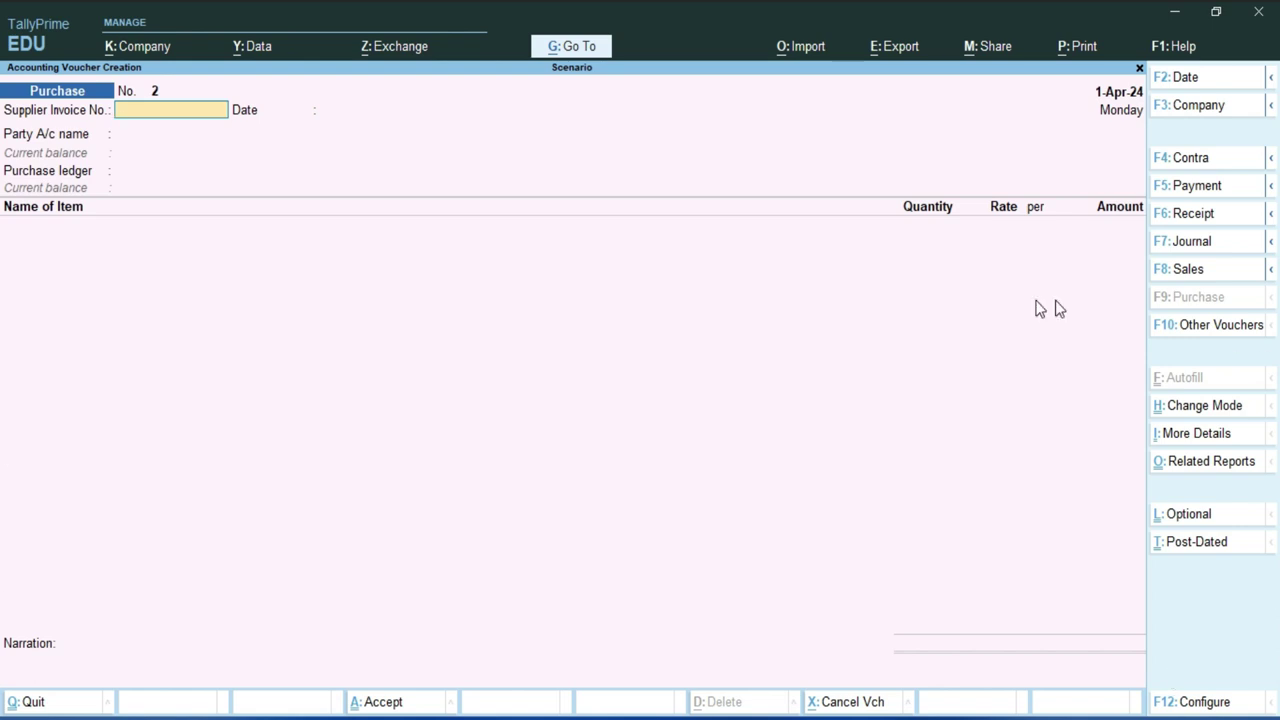
pyautogui.click(1188, 270)
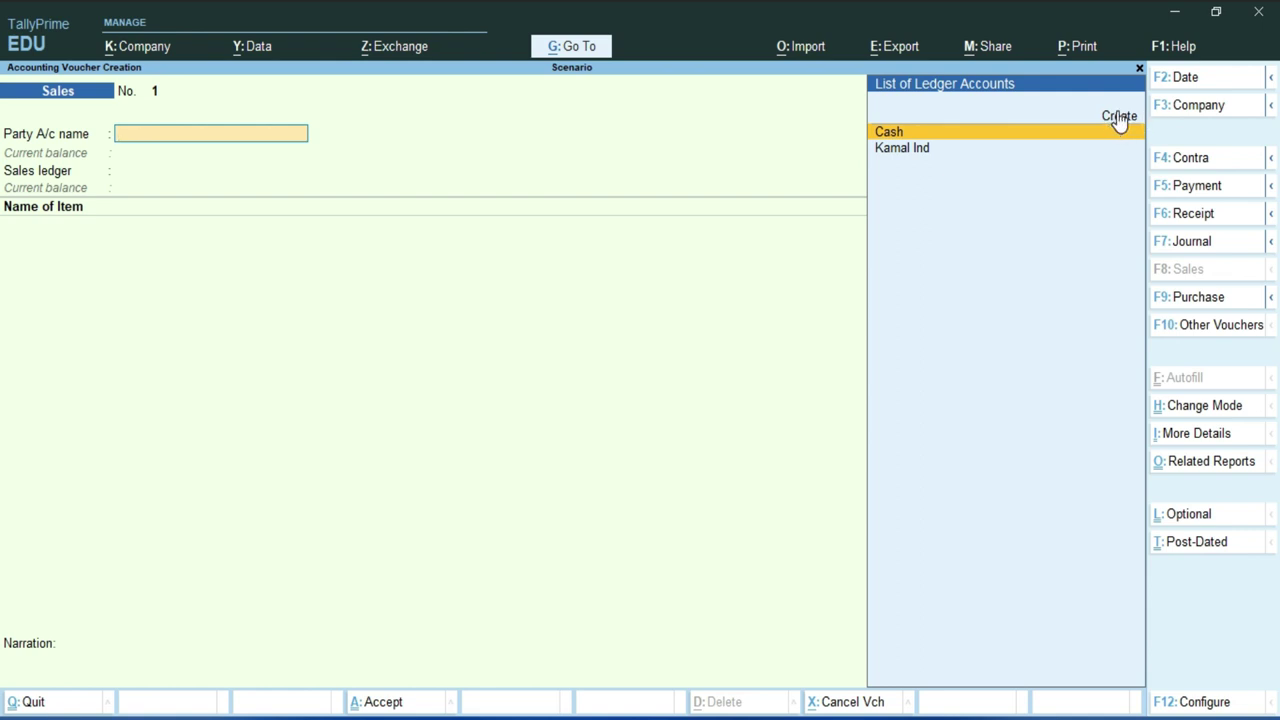
pyautogui.press('alt')
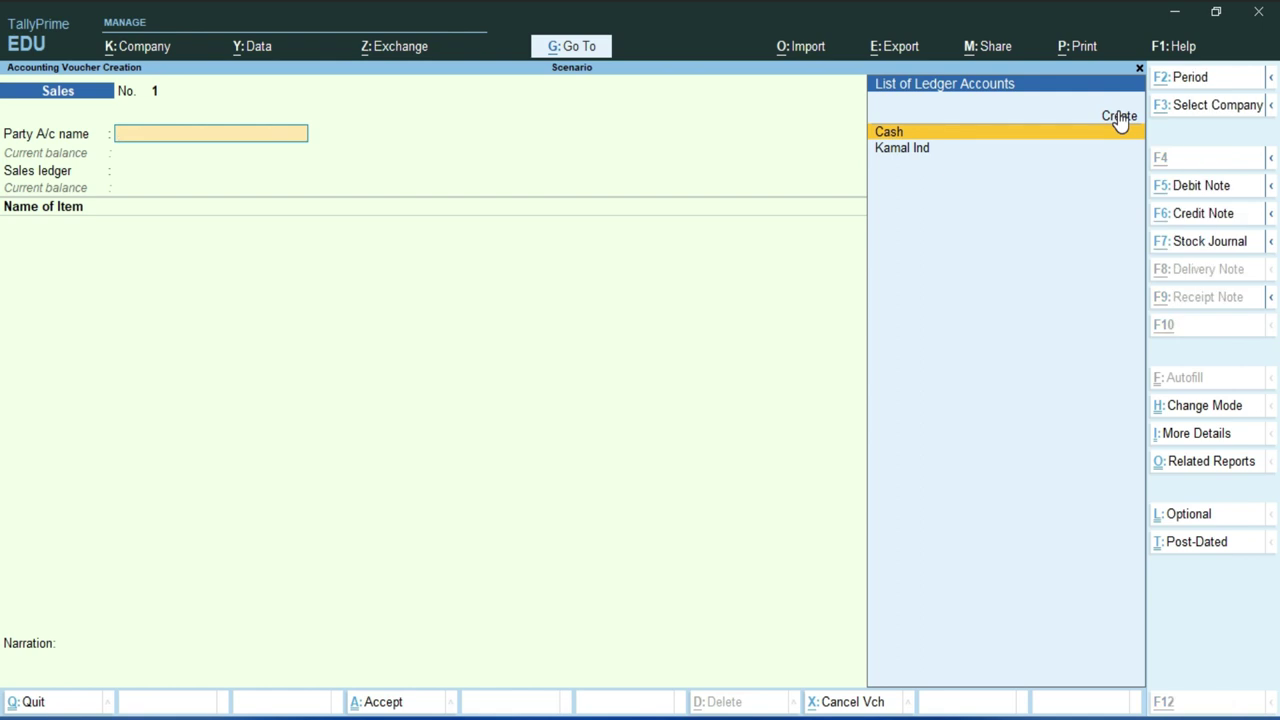
# - Create a new customer ledger Mohan Ind under Sundry Debtors
pyautogui.hotkey('alt', 'c')
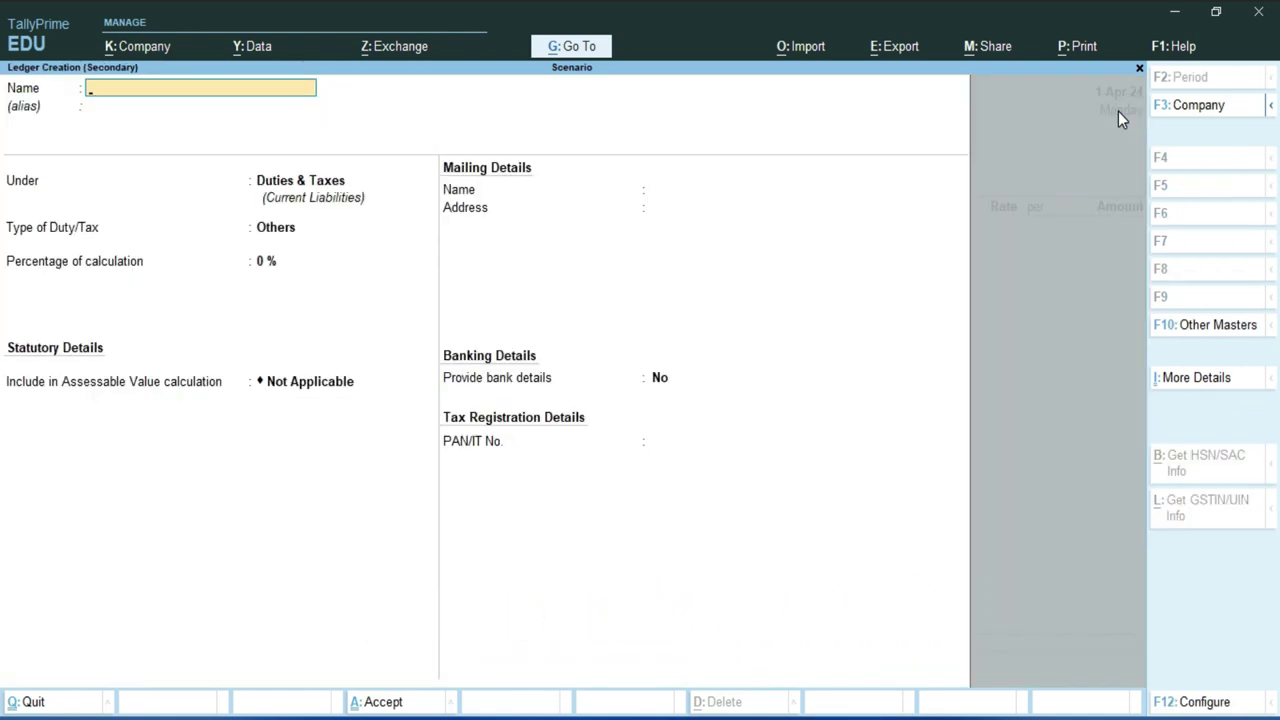
pyautogui.write('Mohan ind')
pyautogui.press('Return')
pyautogui.write('S')
pyautogui.press('Down')
pyautogui.press('Down')
pyautogui.press('Down')
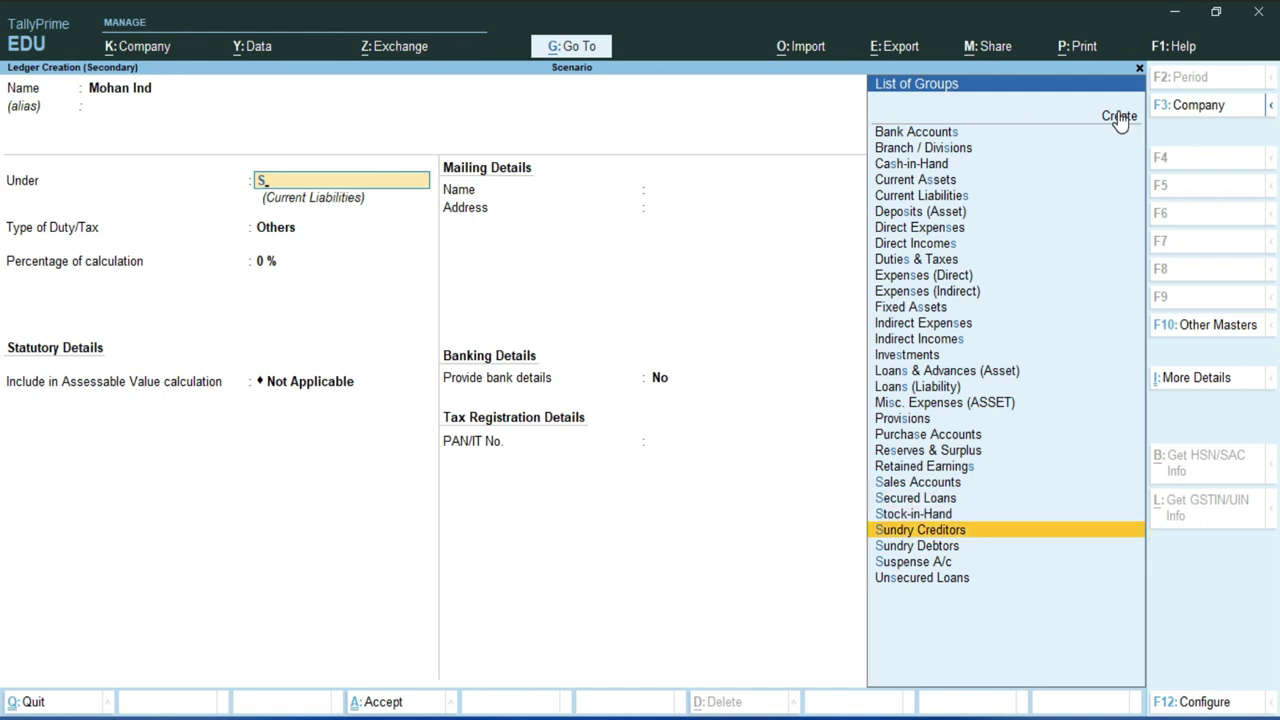
pyautogui.press('Down')
# - Keep Delhi mailing details and Regular registration with blank GSTIN, no extra GST details, and save
pyautogui.press('Return')
pyautogui.press('Return')
pyautogui.press('Return')
pyautogui.press('Return')
pyautogui.press('Return')
pyautogui.press('Return')
pyautogui.press('Return')
pyautogui.press('Return')
pyautogui.press('Return')
pyautogui.press('Return')
pyautogui.press('Return')
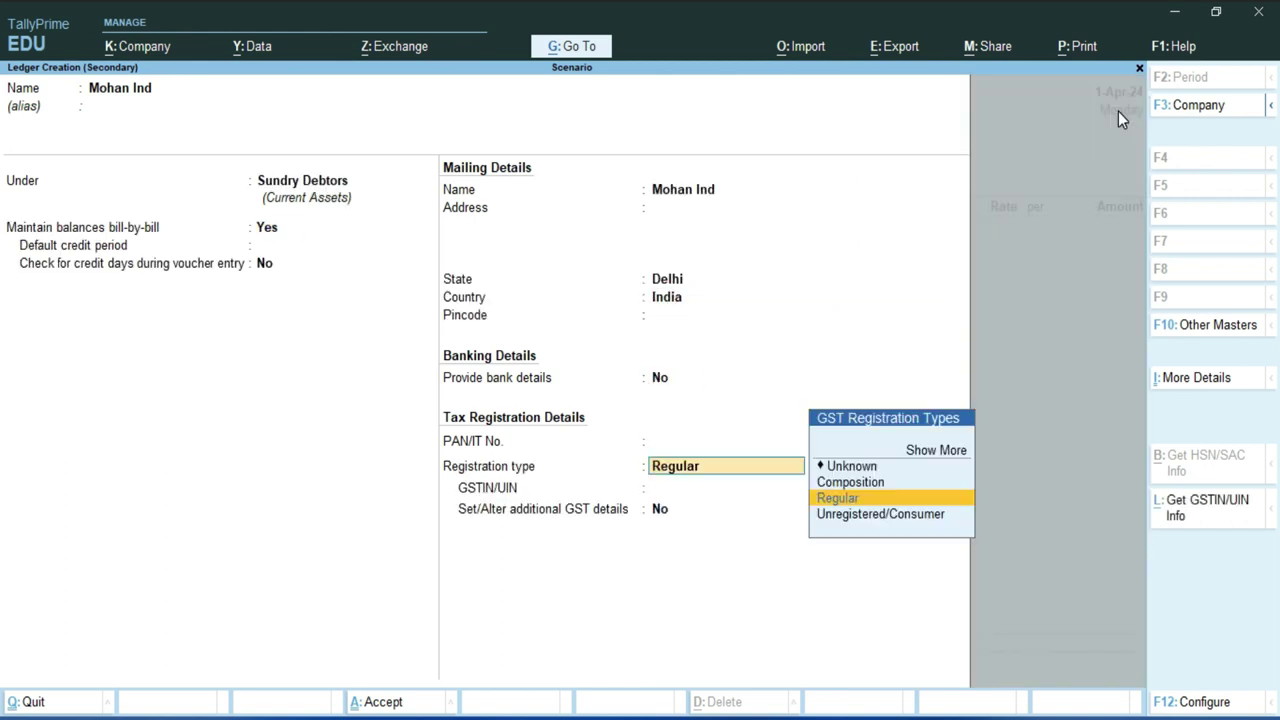
pyautogui.press('Return')
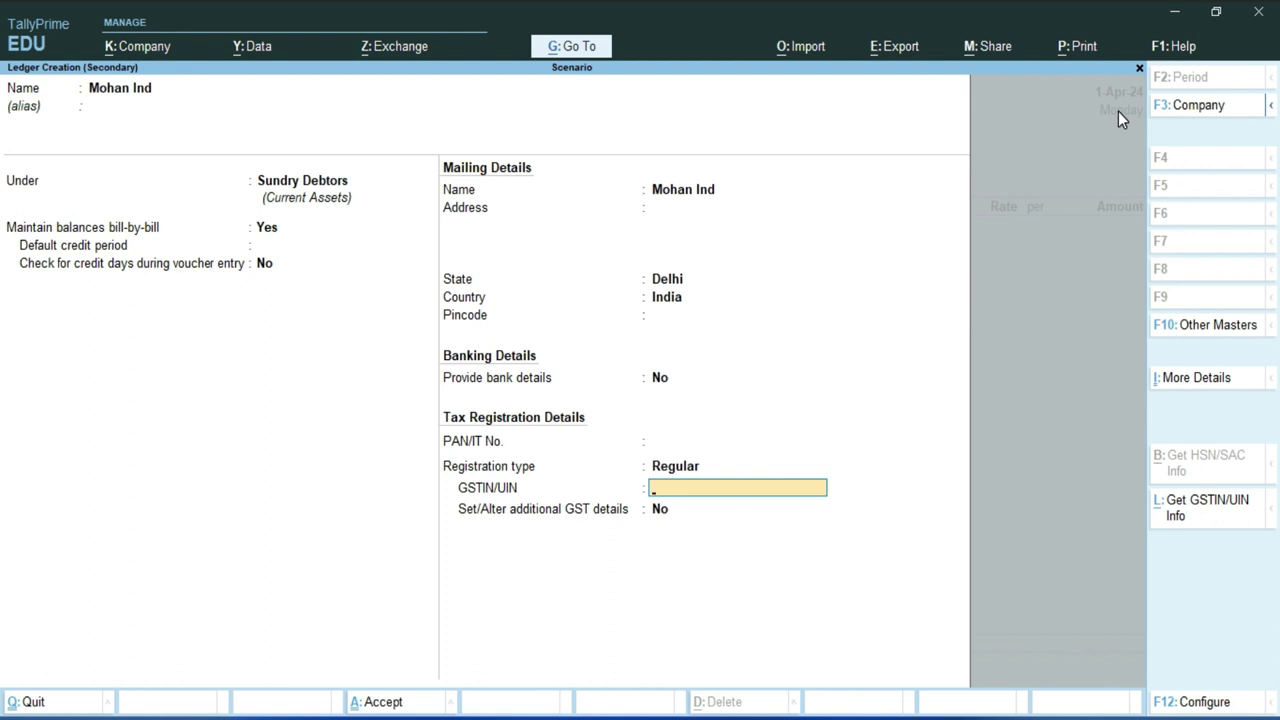
pyautogui.press('Return')
pyautogui.click(1118, 111)
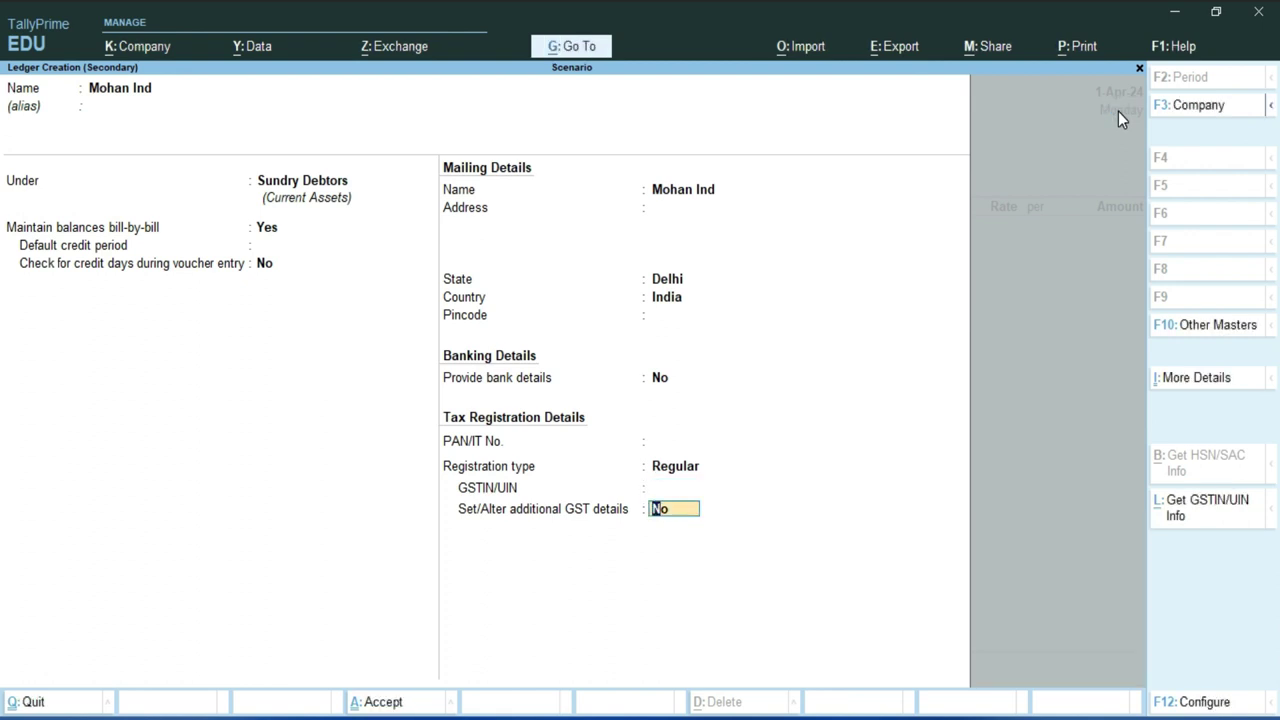
pyautogui.press('Return')
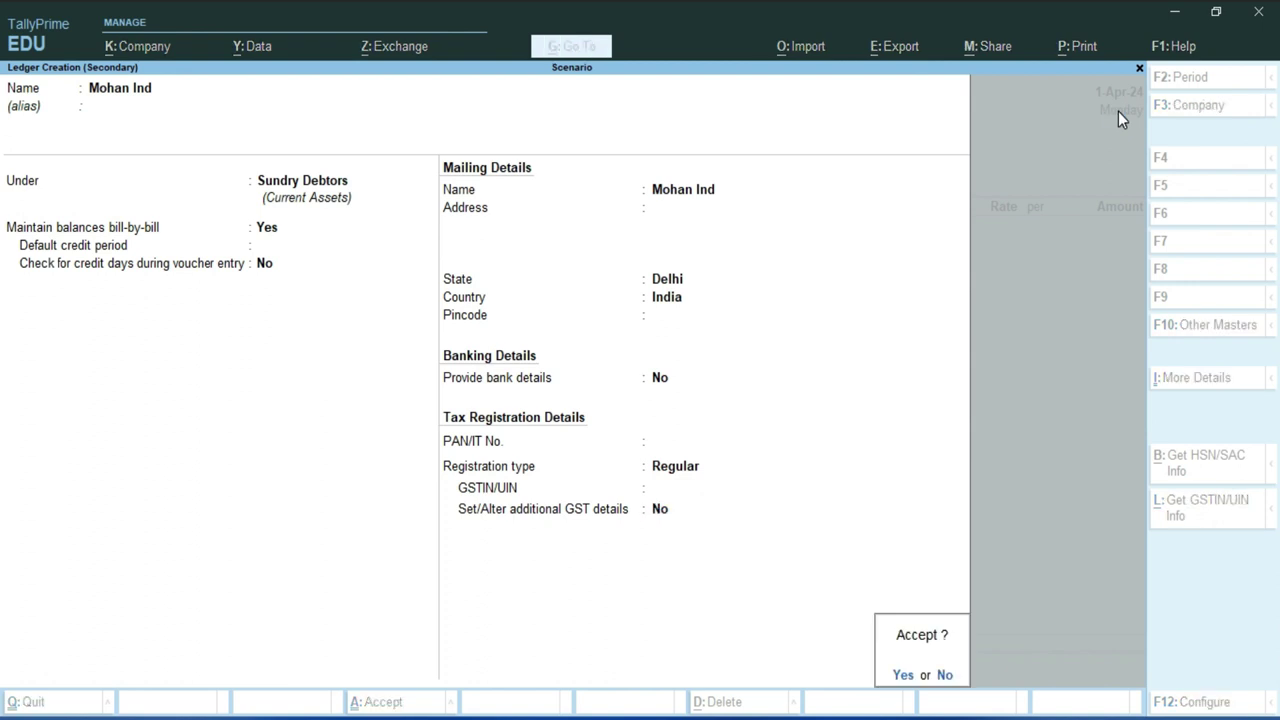
pyautogui.press('Return')
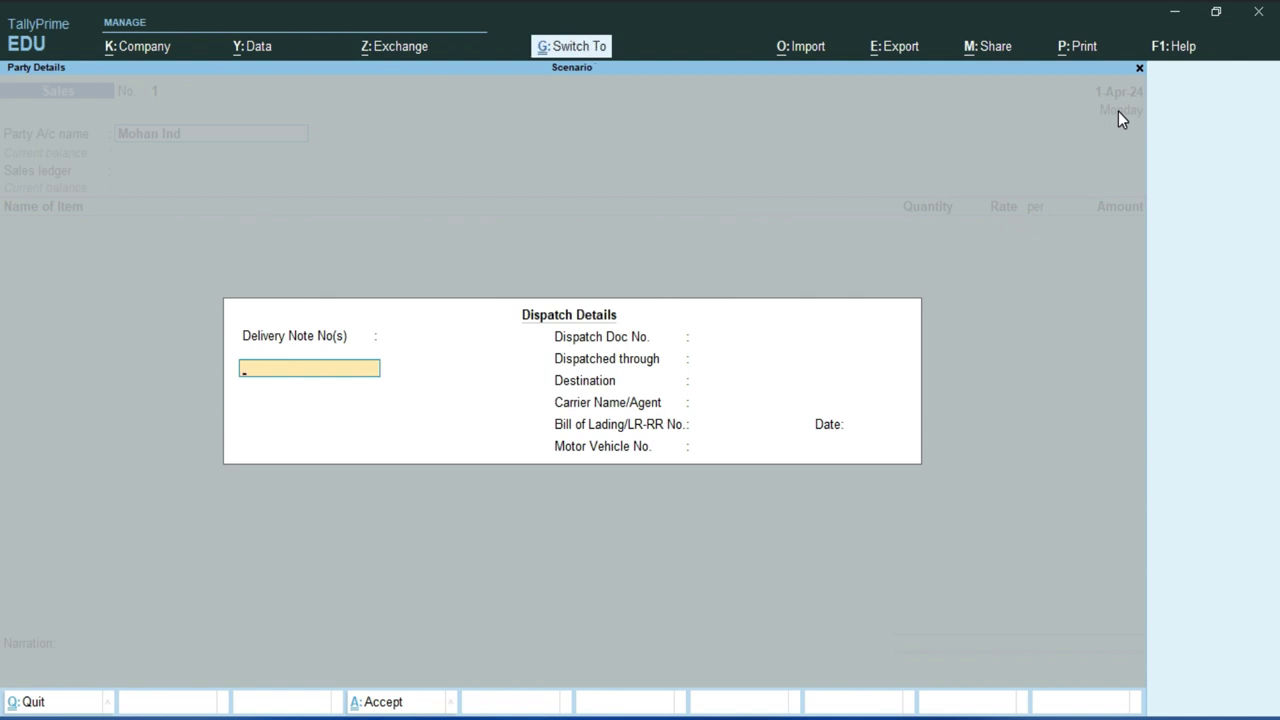
# - Accept dispatch details and Mohan Ind as buyer with state and place of supply Delhi
pyautogui.press('Return')
pyautogui.press('Return')
pyautogui.press('Return')
pyautogui.press('Return')
pyautogui.press('Return')
pyautogui.press('Return')
pyautogui.press('Return')
pyautogui.press('Return')
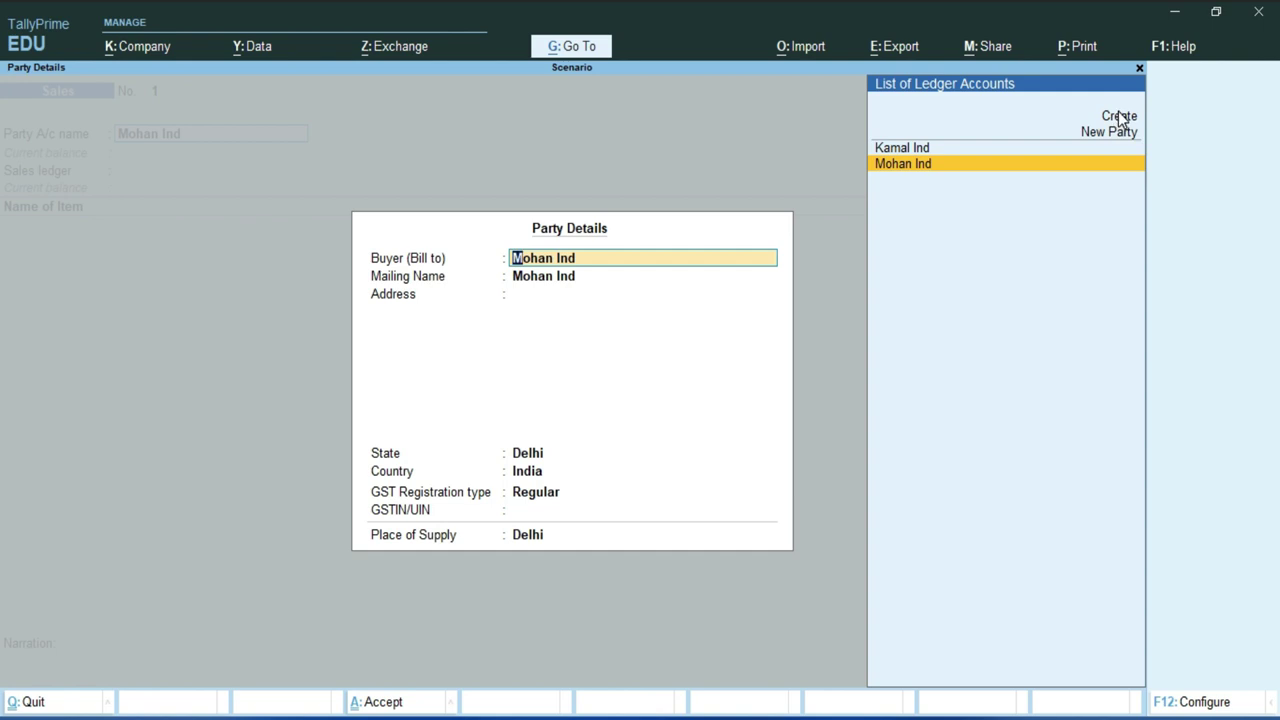
pyautogui.press('Return')
pyautogui.press('Return')
pyautogui.press('Return')
pyautogui.press('Return')
pyautogui.press('Return')
pyautogui.press('Return')
pyautogui.press('Return')
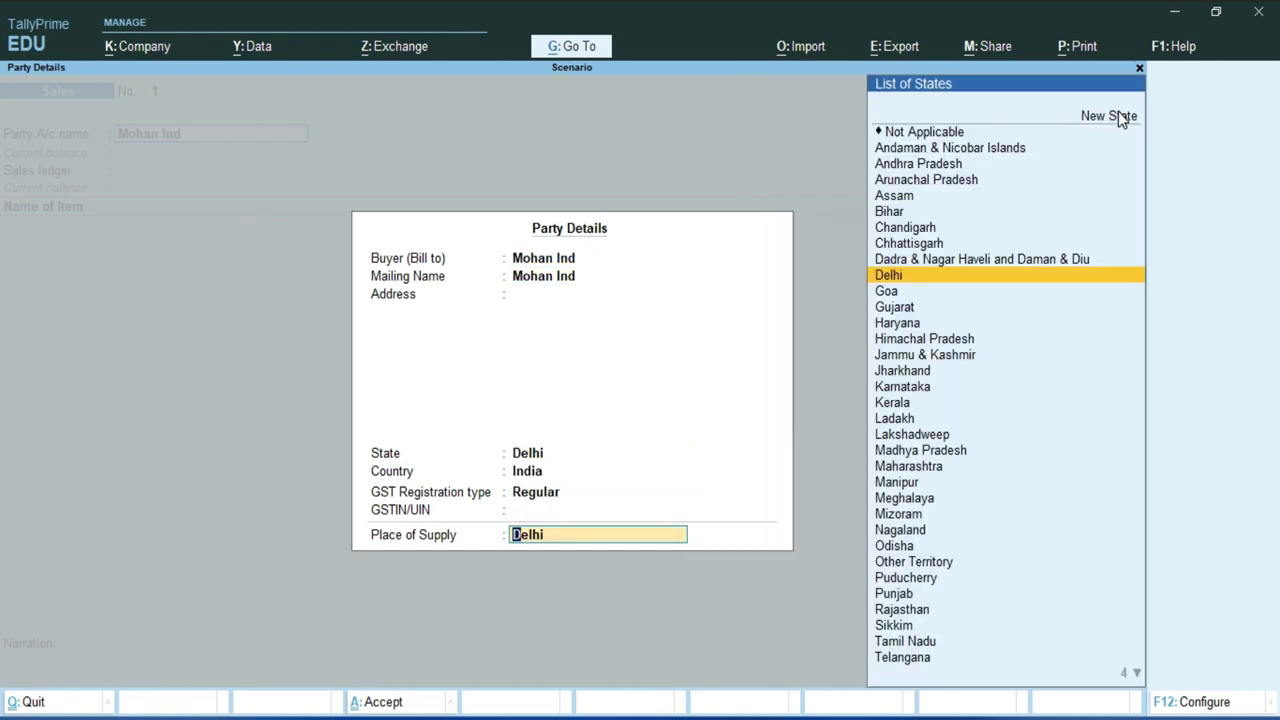
pyautogui.press('Return')
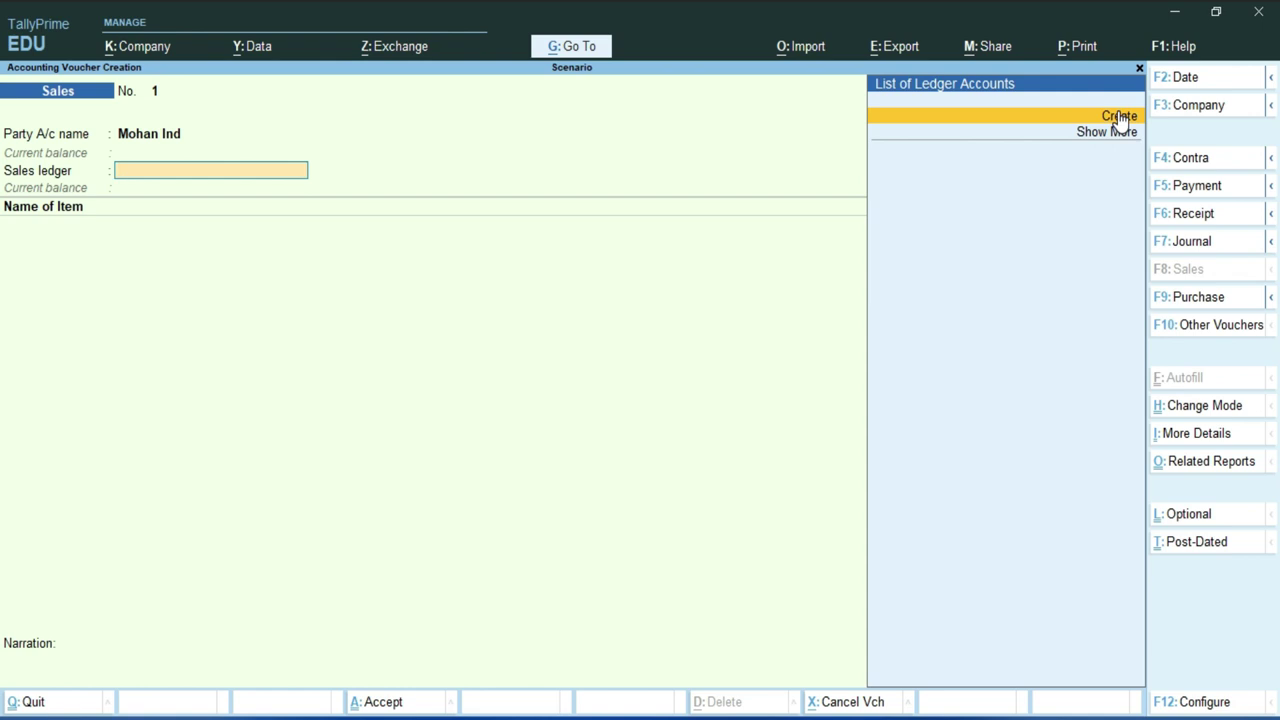
# - Create a ledger named Sales under Sales Accounts with Goods as the type of supply
pyautogui.hotkey('alt', 'c')
pyautogui.write('Sa')
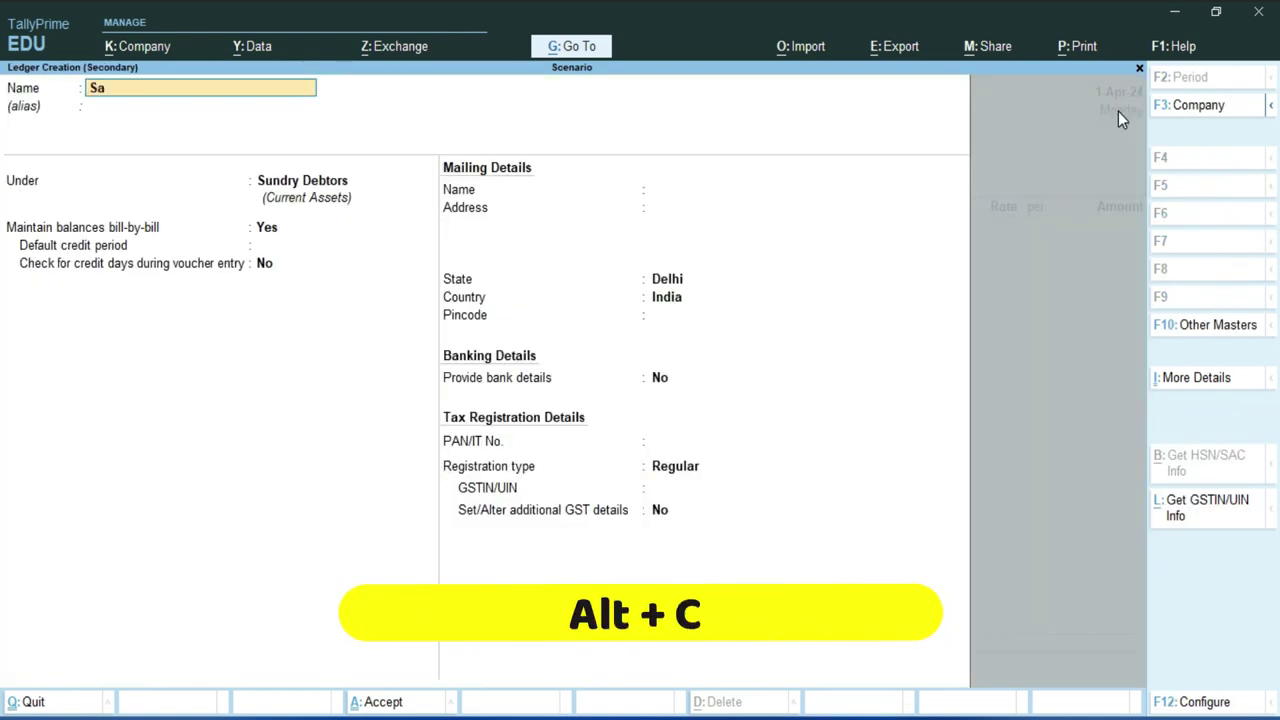
pyautogui.write('les')
pyautogui.press('Return')
pyautogui.write('S')
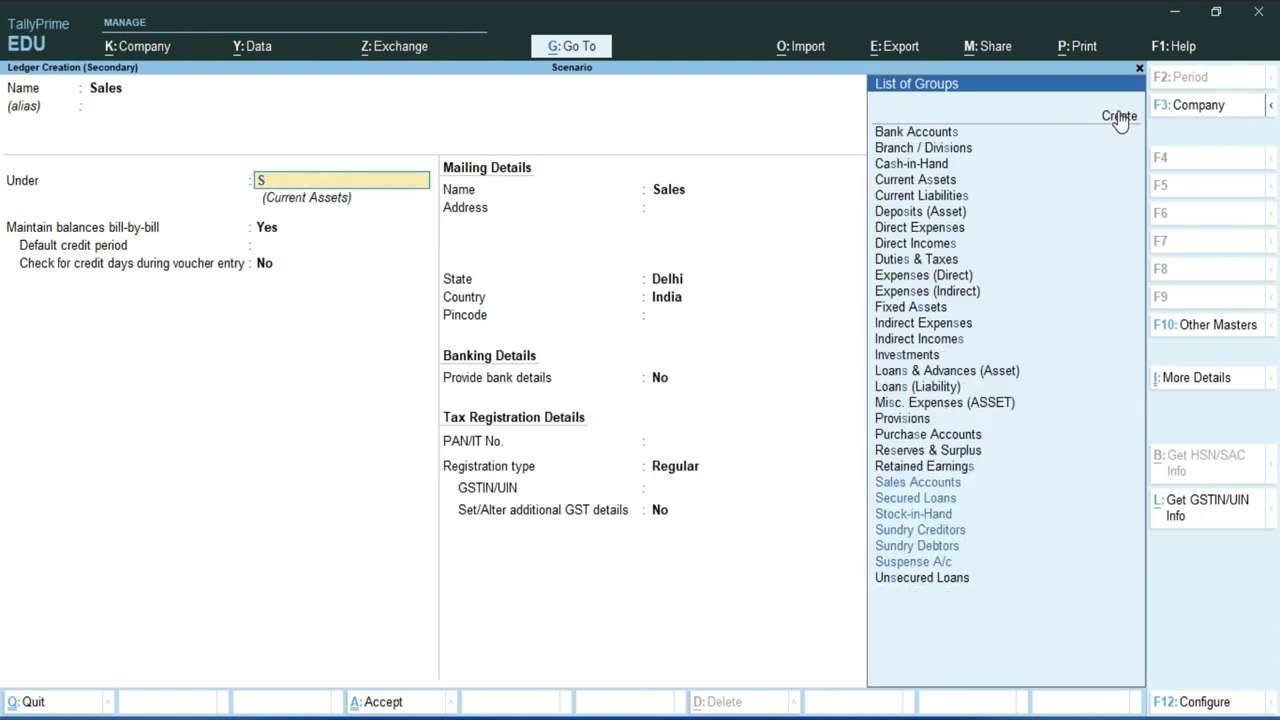
pyautogui.write('a')
pyautogui.press('Return')
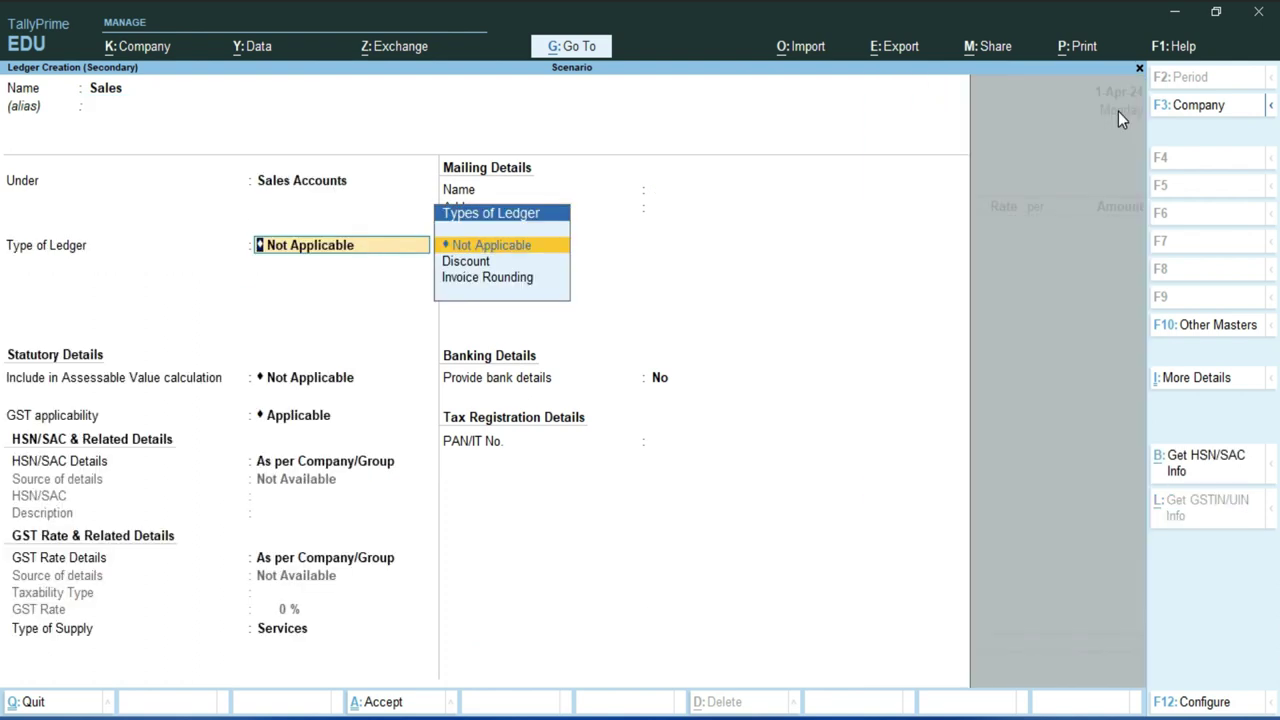
pyautogui.press('Return')
pyautogui.press('Return')
pyautogui.press('Return')
pyautogui.press('Return')
pyautogui.press('Return')
pyautogui.press('Return')
pyautogui.press('BackSpace')
pyautogui.press('Up')
pyautogui.press('Return')
pyautogui.press('Return')
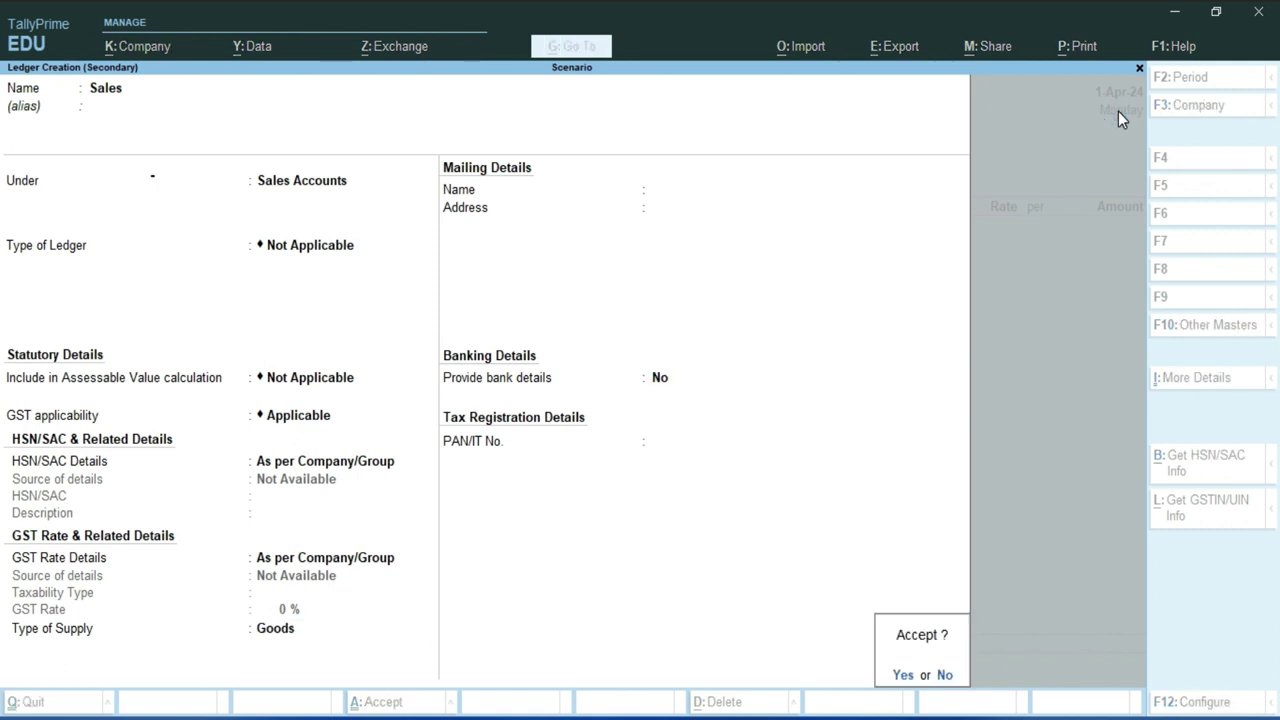
pyautogui.press('Return')
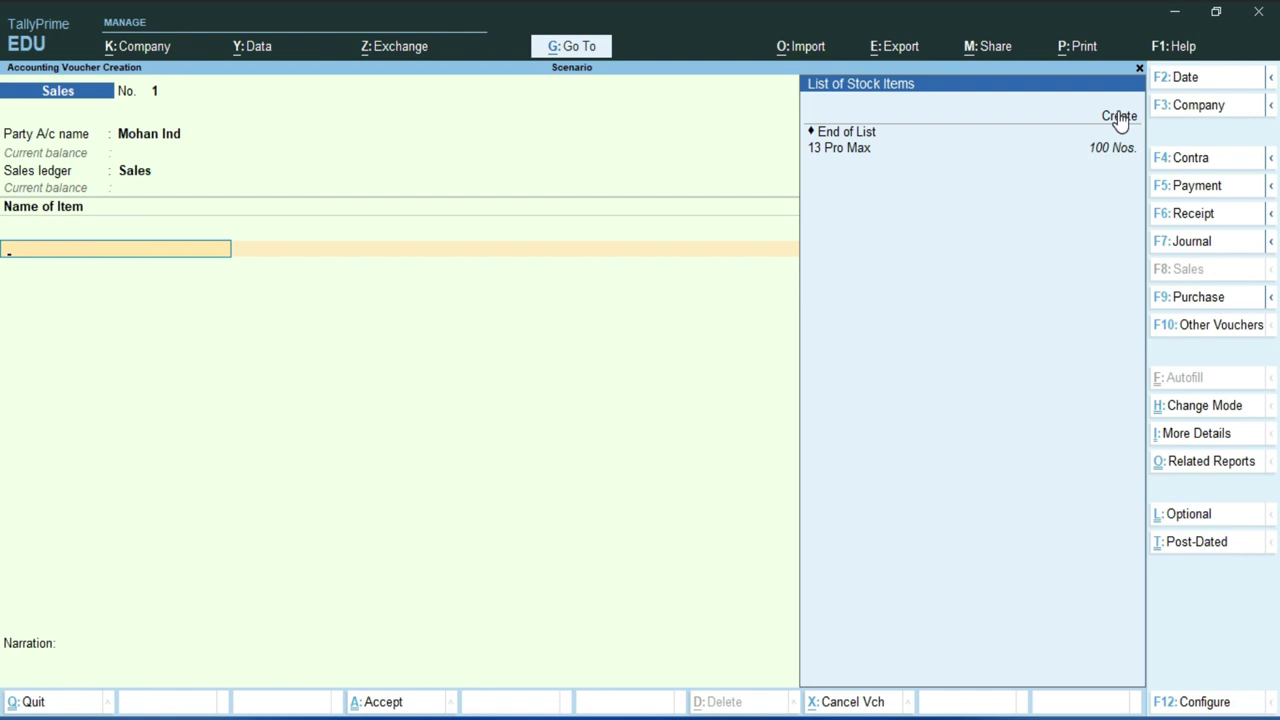
# - Enter stock item 13 Pro Max, quantity 50 Nos., rate 70,000.00, amount 35,00,000.00
pyautogui.press('Down')
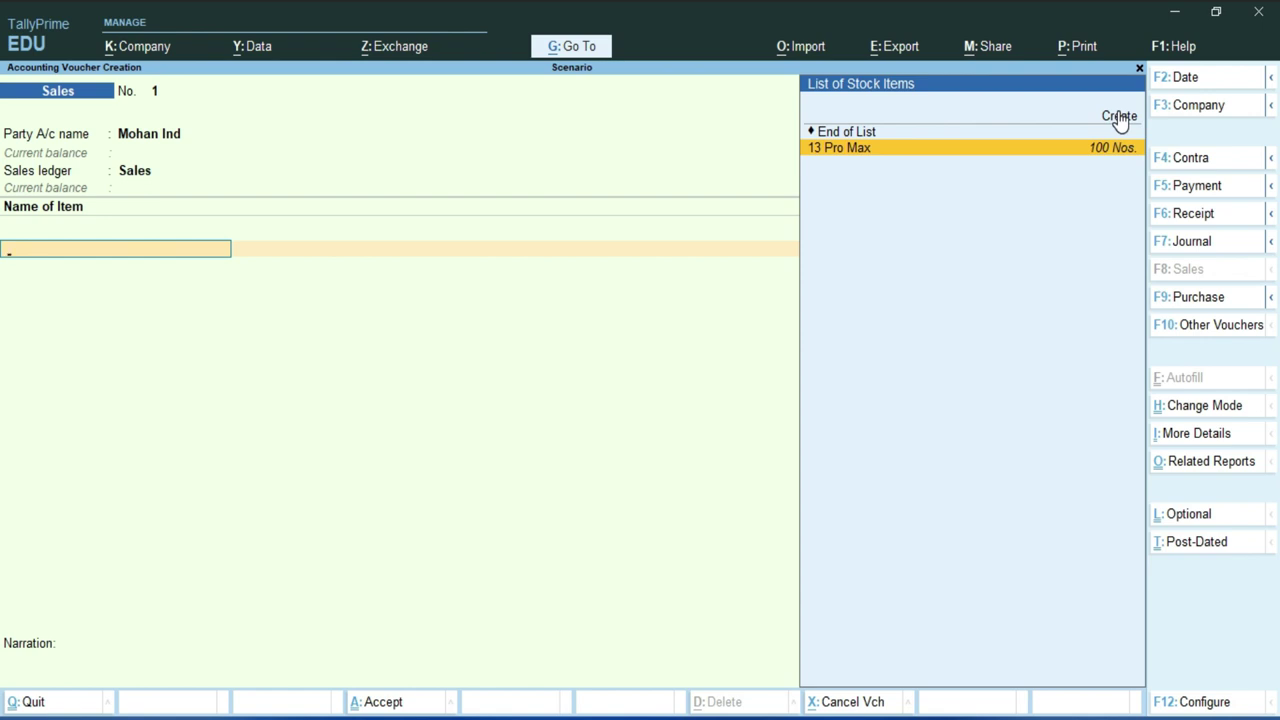
pyautogui.press('Return')
pyautogui.write('50')
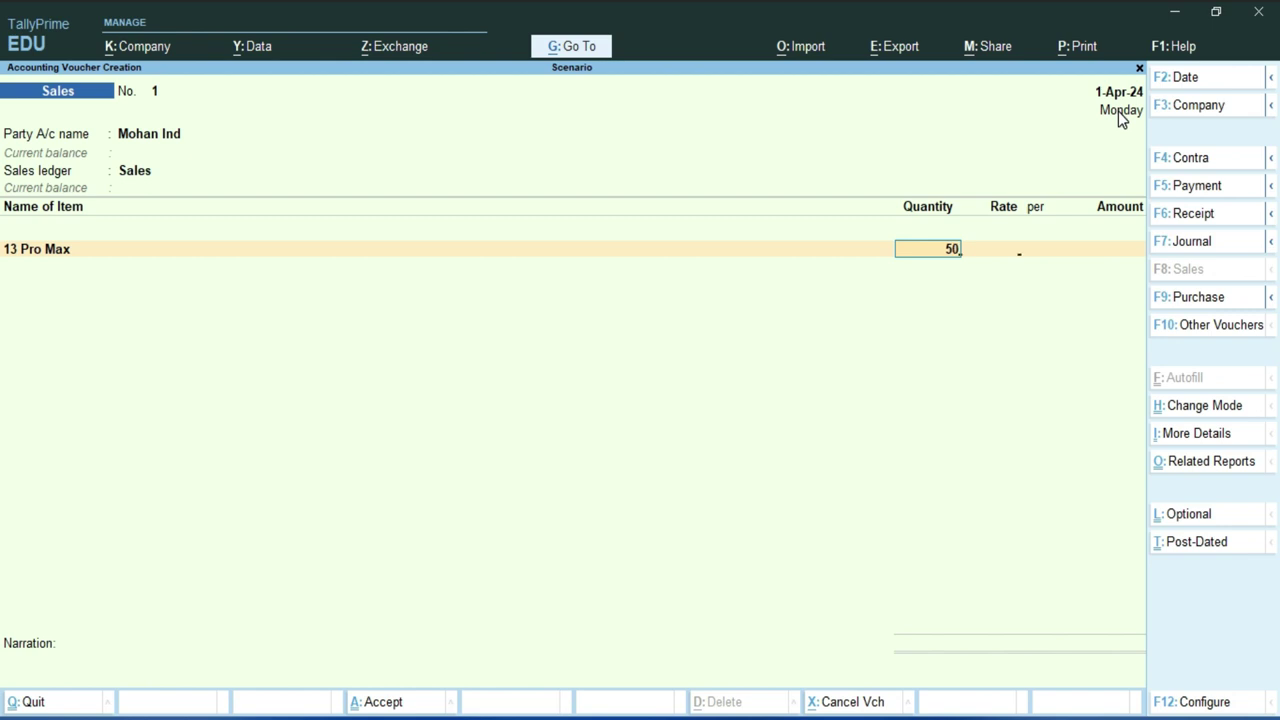
pyautogui.press('Return')
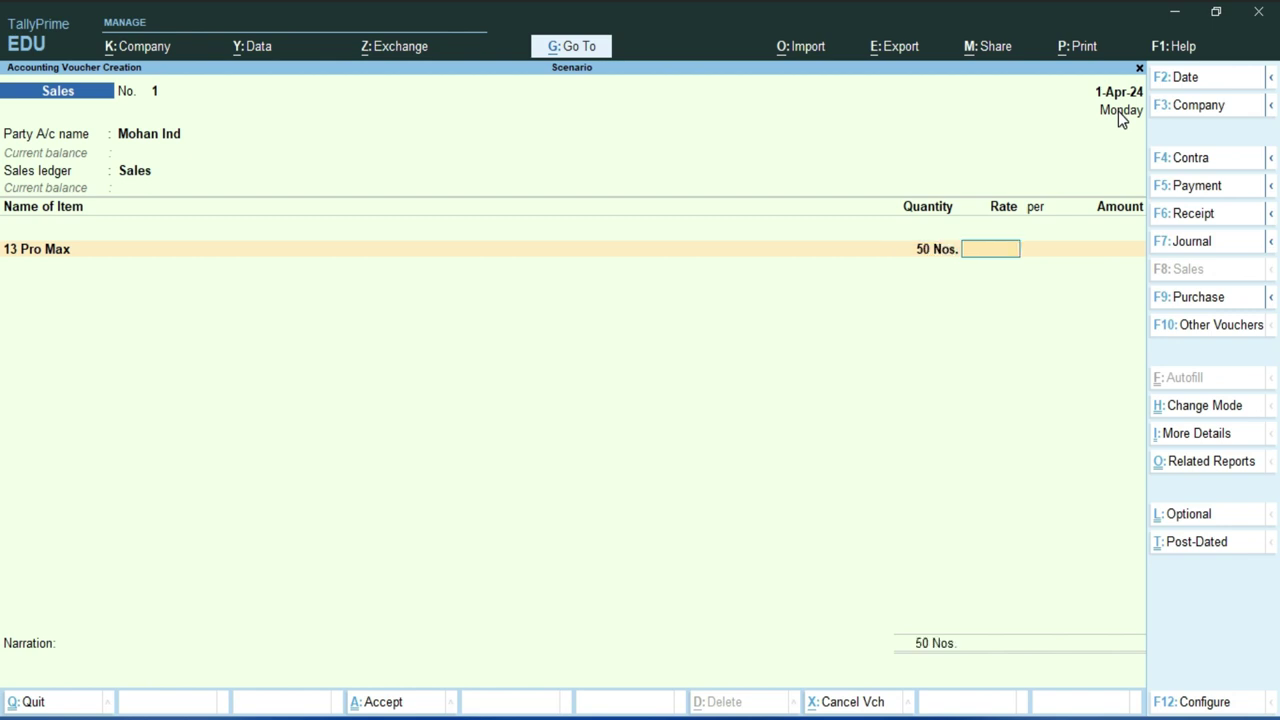
pyautogui.write('70,')
pyautogui.write('0000')
pyautogui.press('Return')
pyautogui.press('Return')
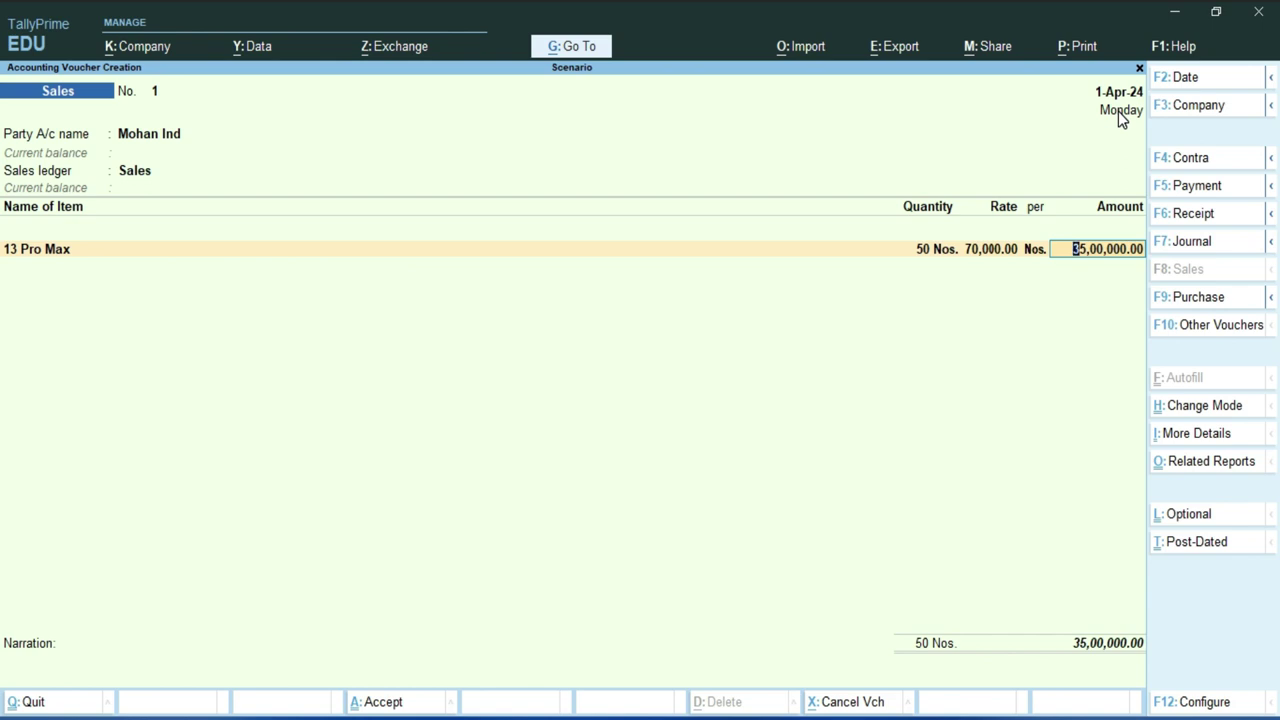
pyautogui.press('Return')
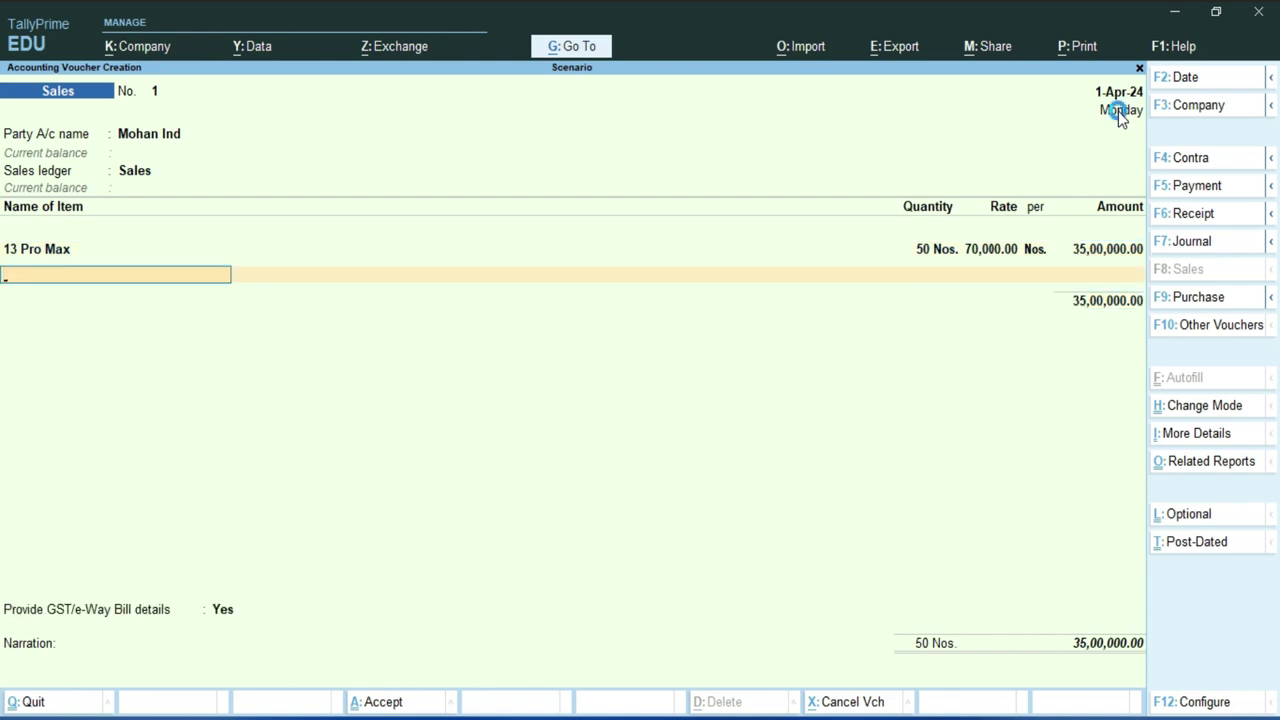
# - Add the CGST and SGST ledgers with auto-calculated 3,15,000.00 each
pyautogui.press('Return')
pyautogui.press('Down')
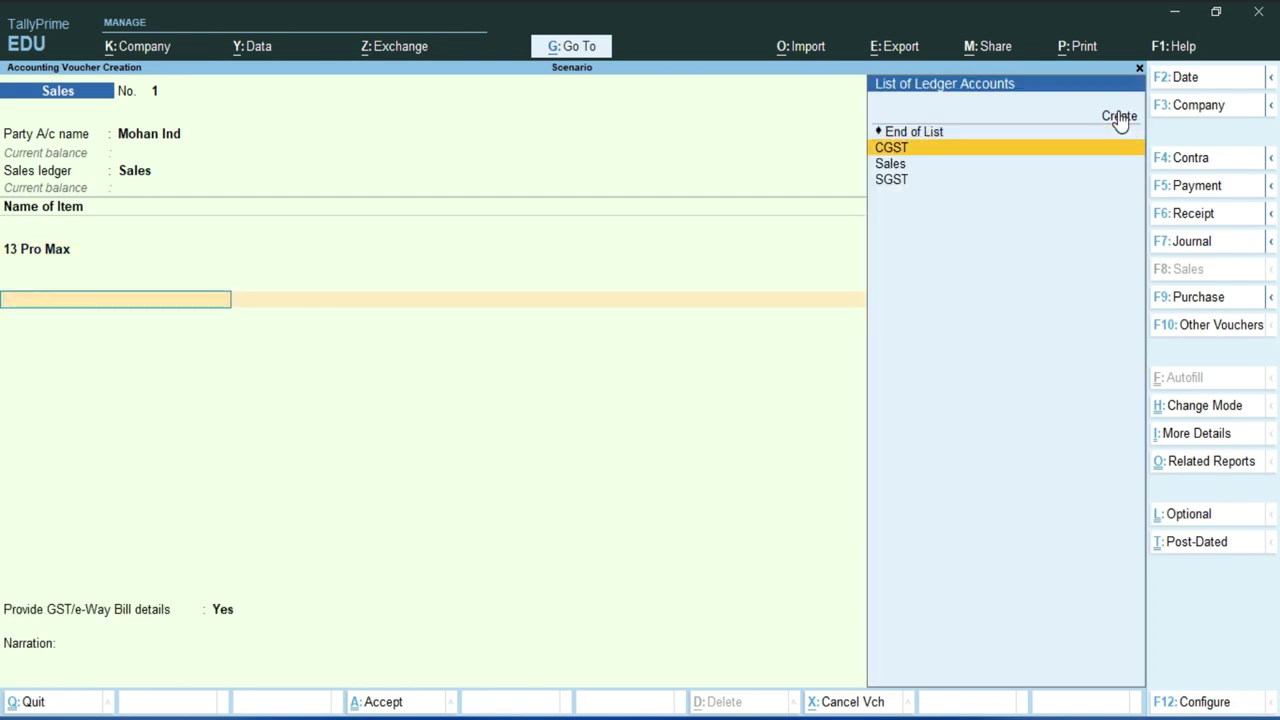
pyautogui.press('Return')
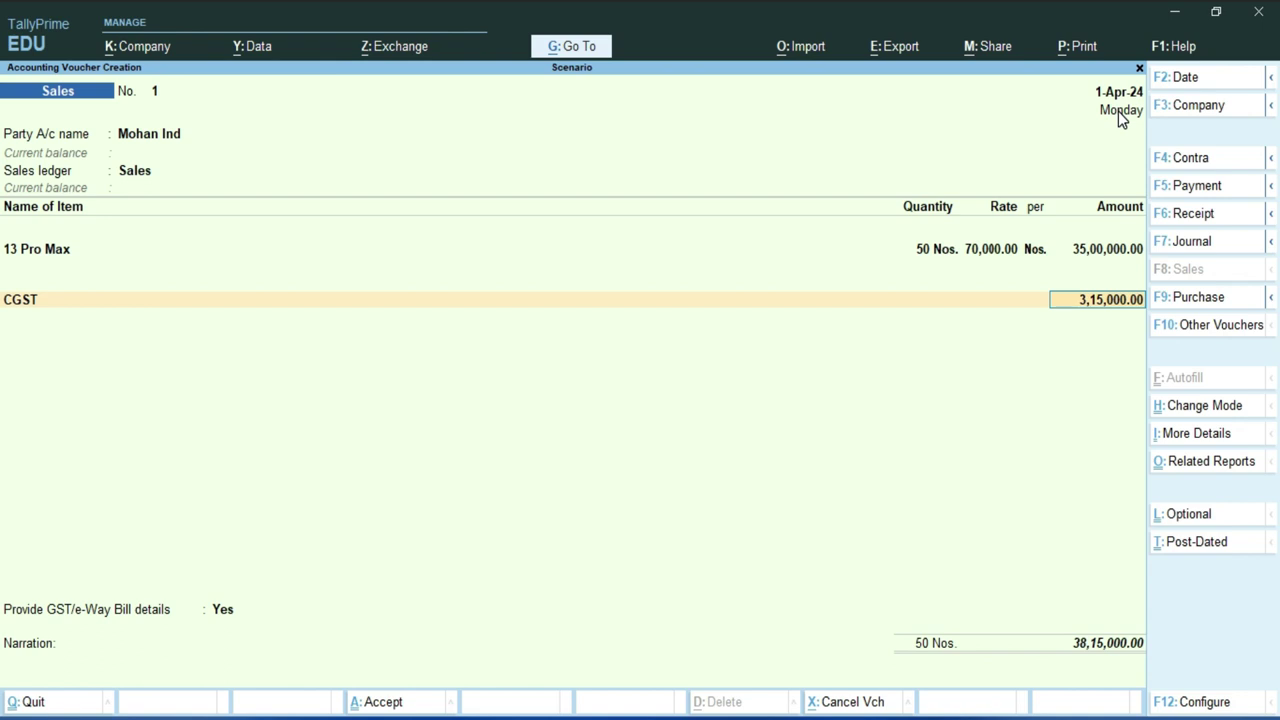
pyautogui.press('Return')
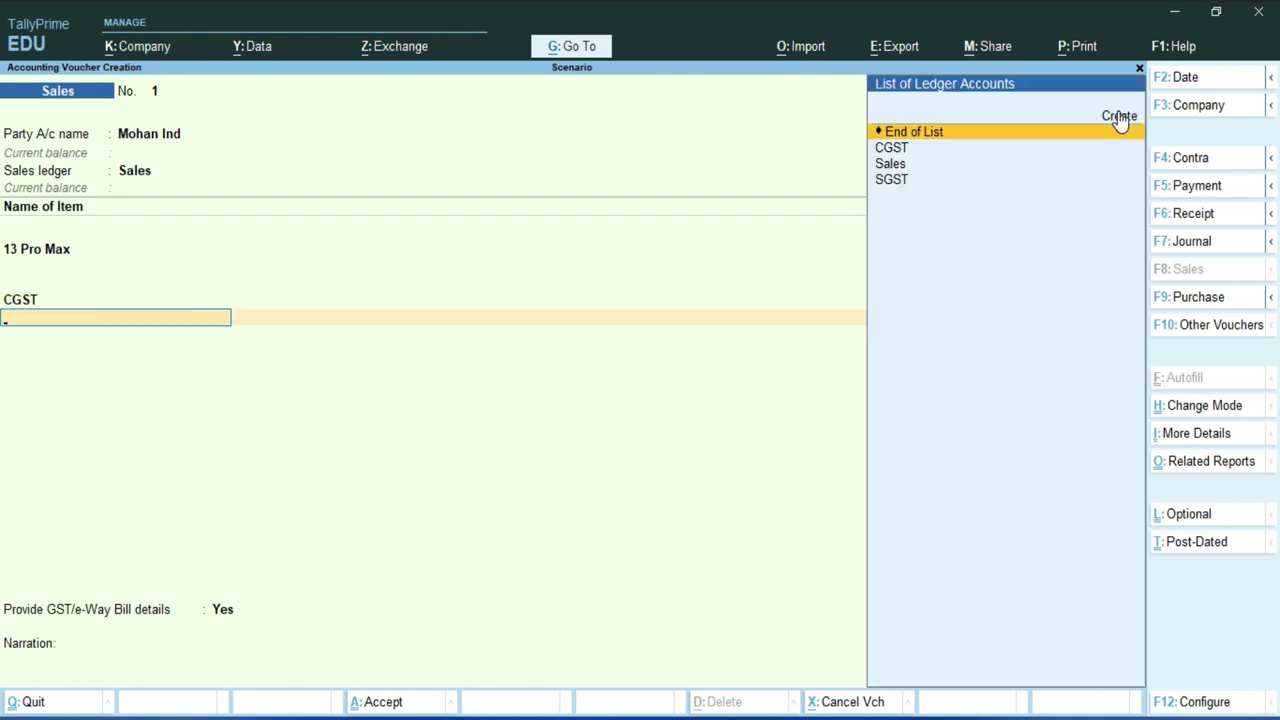
pyautogui.press('Down')
pyautogui.press('Down')
pyautogui.press('Down')
pyautogui.press('Return')
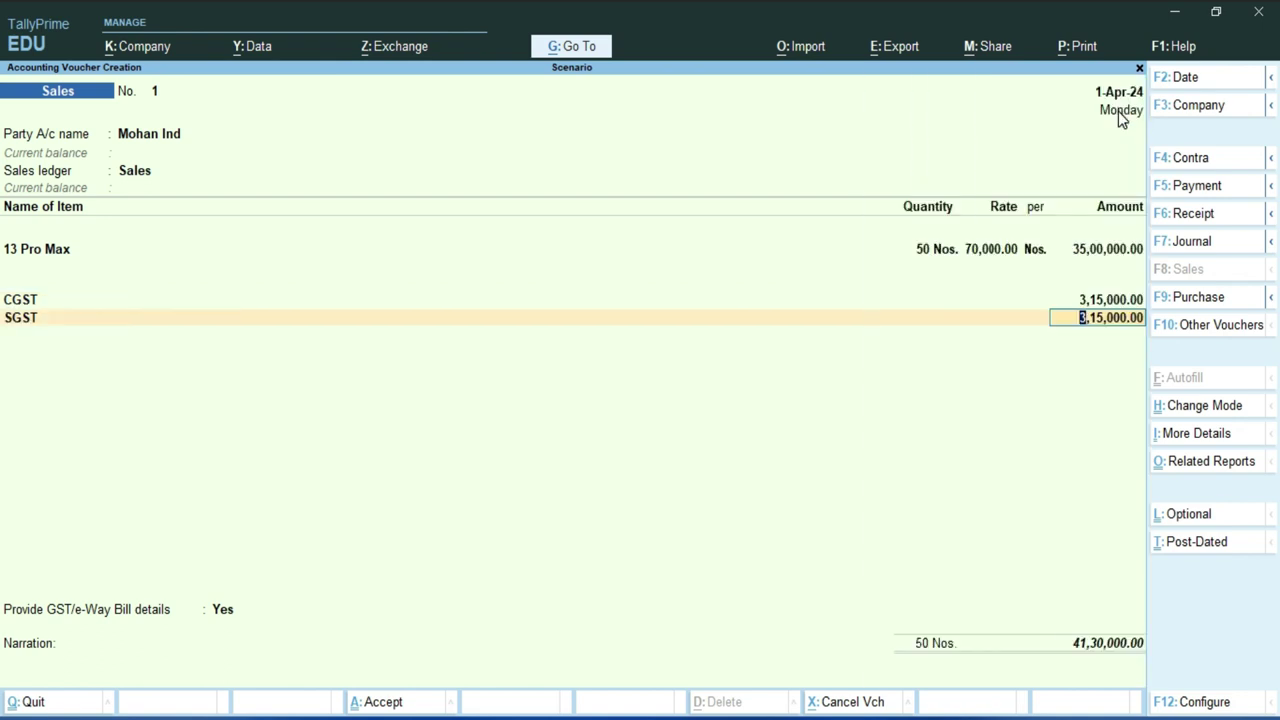
pyautogui.press('Return')
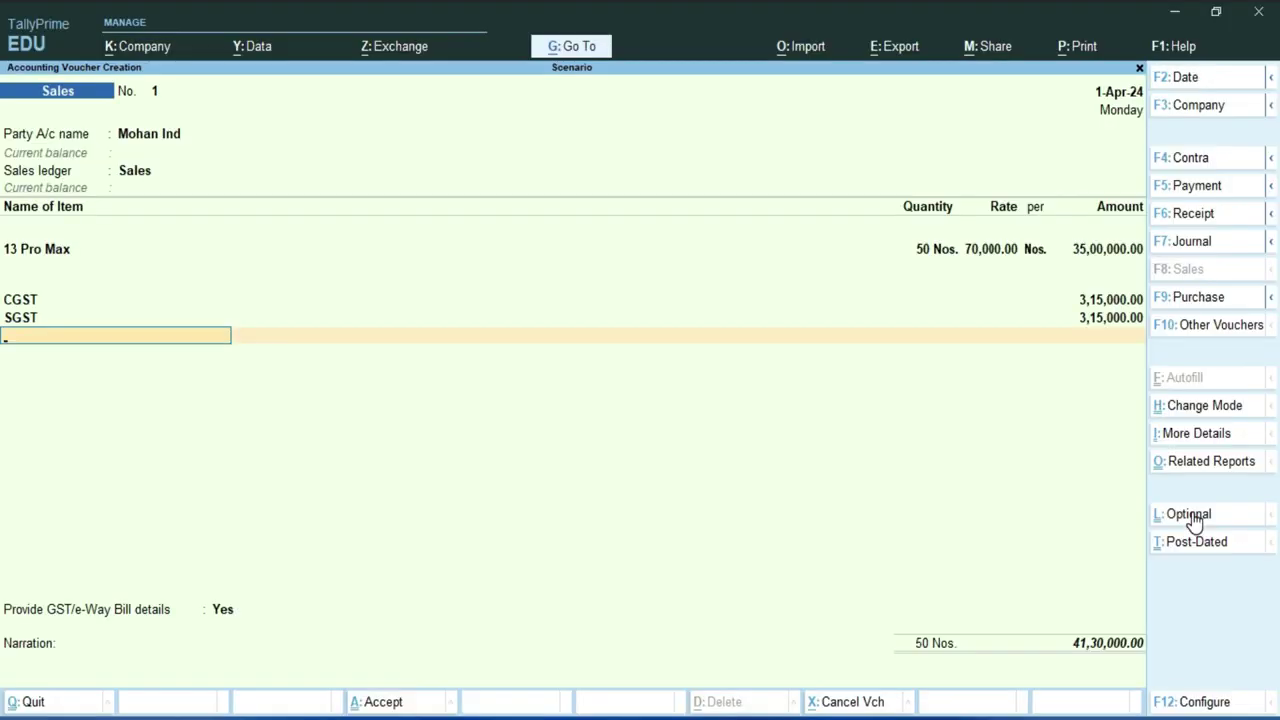
# - Mark the voucher Optional, decline GST/e-Way Bill details, and accept bill reference New Ref 1
pyautogui.click(1192, 520)
pyautogui.click(656, 150)
pyautogui.press('Return')
pyautogui.press('Up')
pyautogui.press('Return')
pyautogui.press('Return')
pyautogui.press('Return')
pyautogui.press('Return')
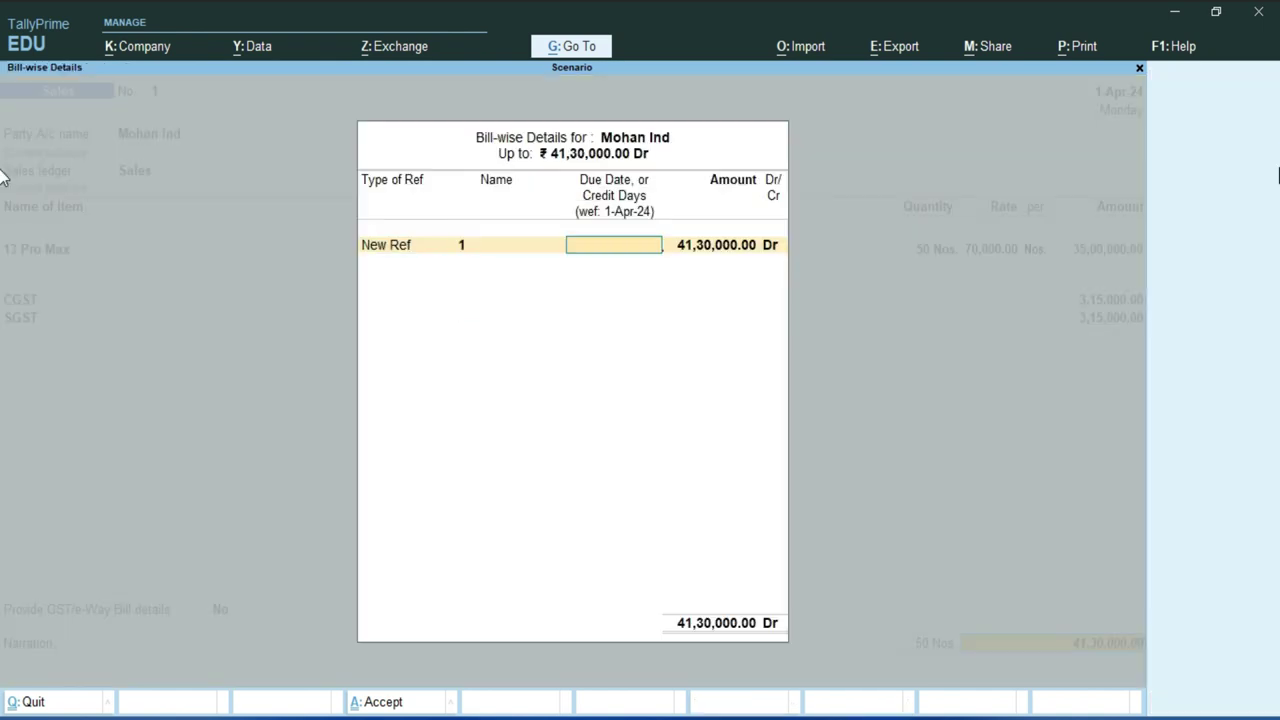
pyautogui.press('Return')
pyautogui.press('Return')
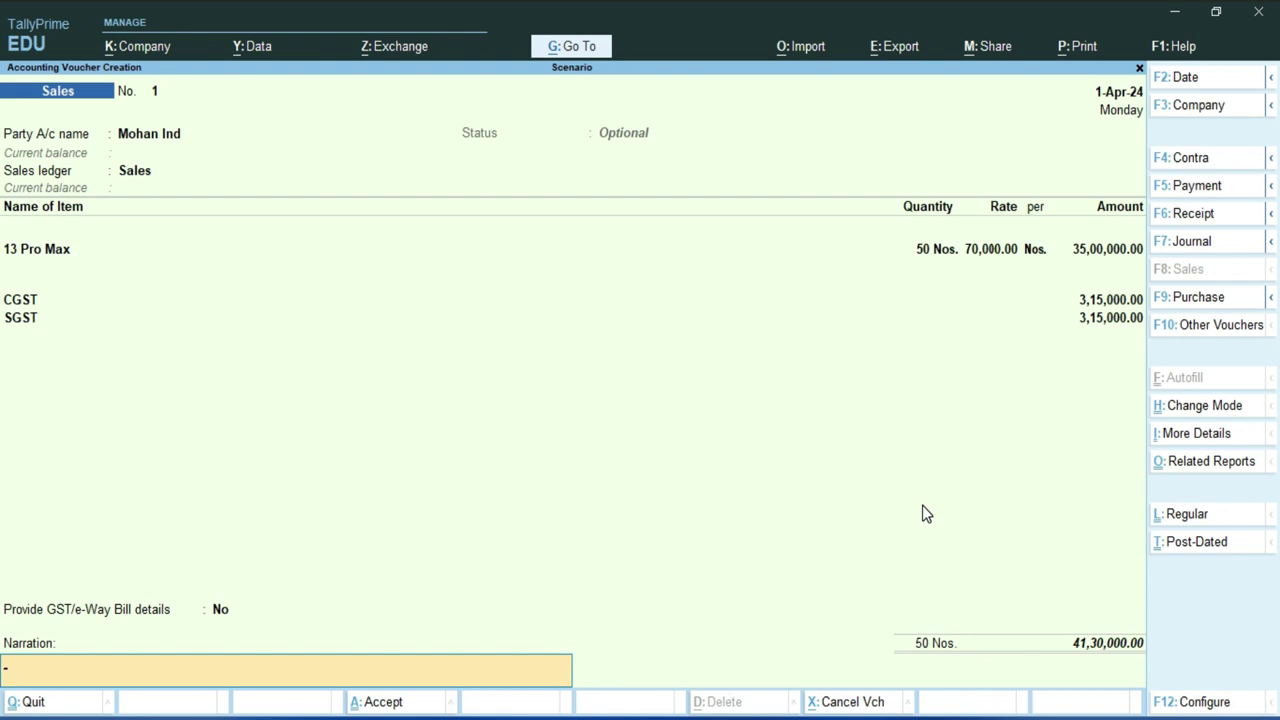
pyautogui.press('Return')
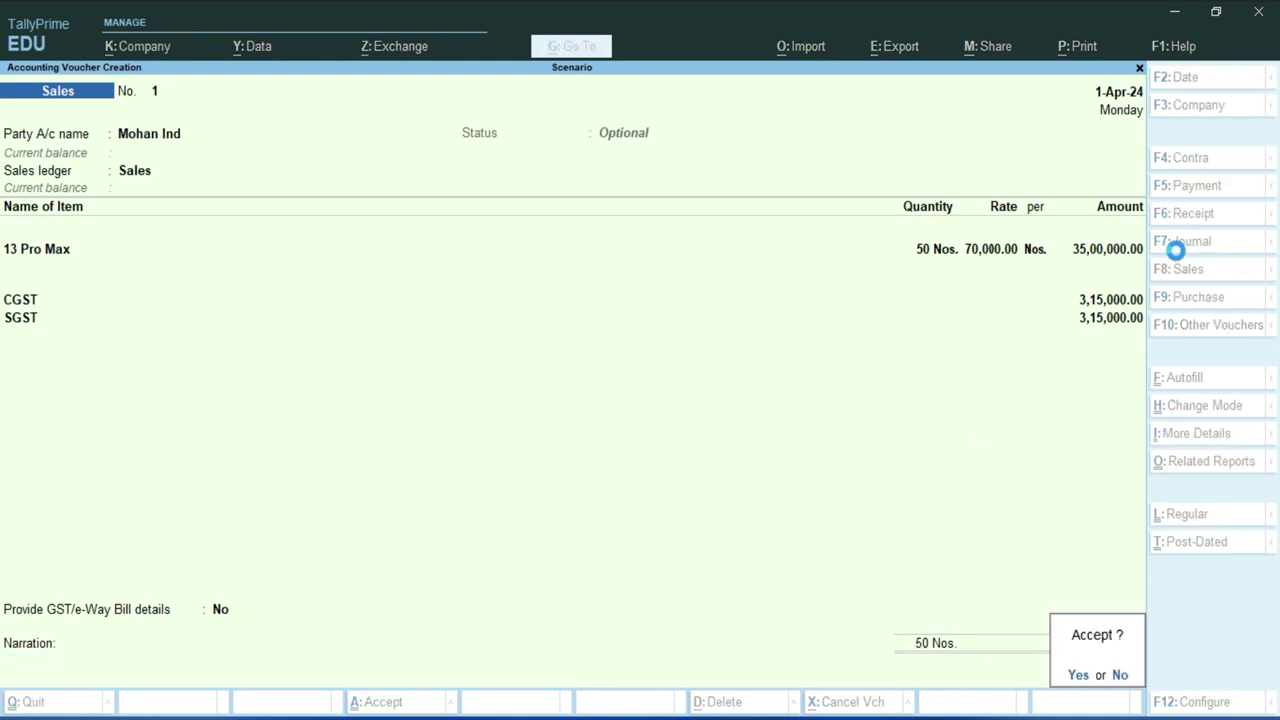
# - Save the optional voucher and quit voucher entry back to the Gateway of Tally
pyautogui.press('Return')
pyautogui.press('Escape')
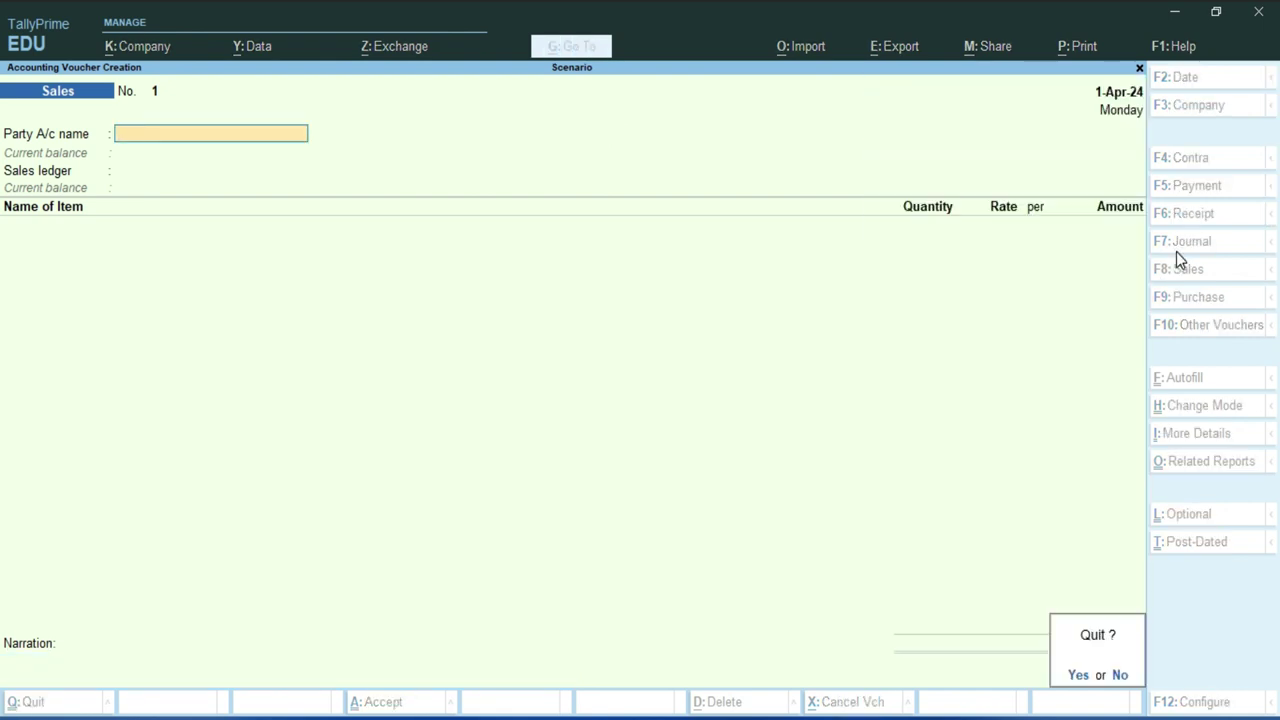
pyautogui.press('Return')
pyautogui.press('Down')
pyautogui.press('Down')
pyautogui.press('Down')
pyautogui.press('Down')
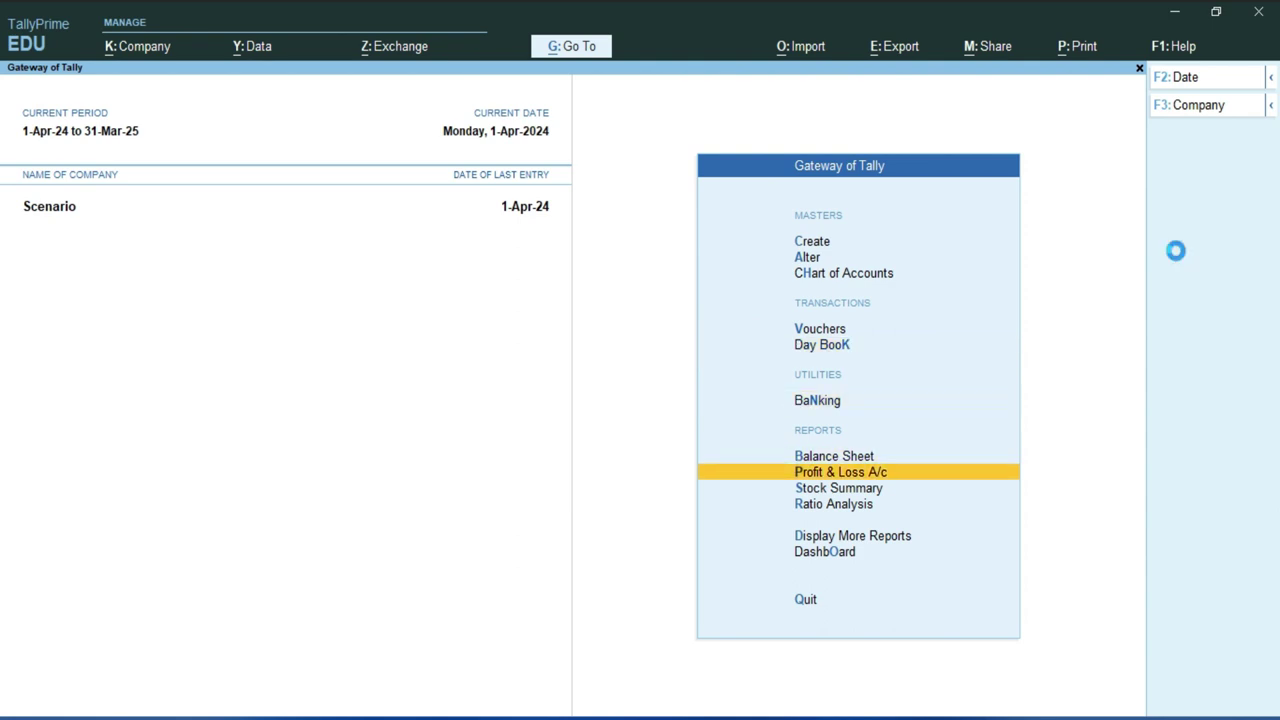
# - Open the Profit & Loss A/c report and start a new column with Alt+C
pyautogui.press('Return')
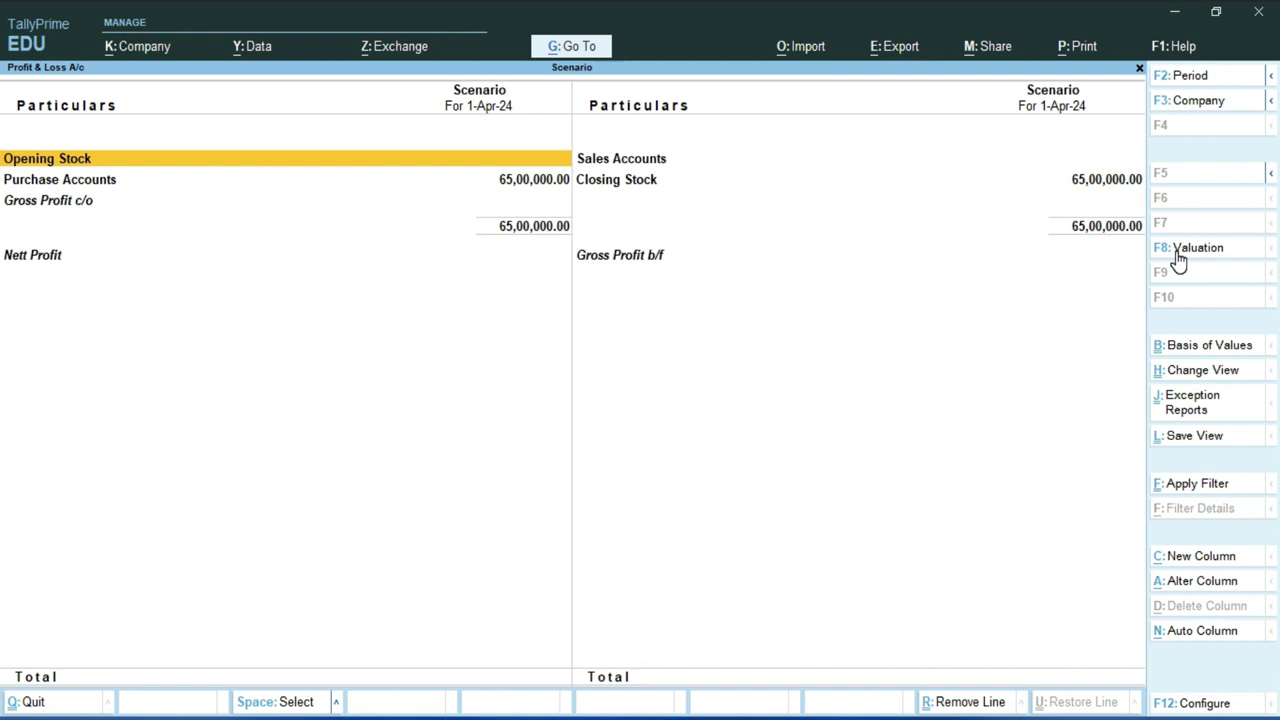
pyautogui.click(37, 183)
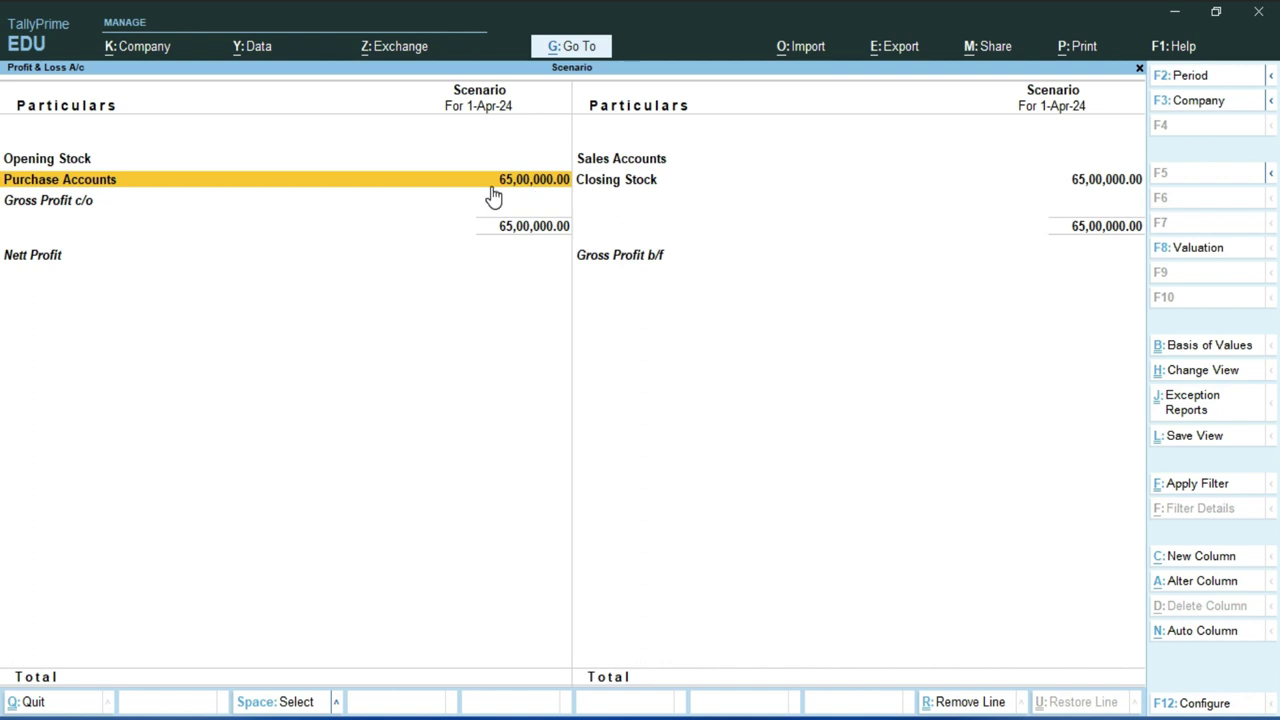
pyautogui.click(653, 163)
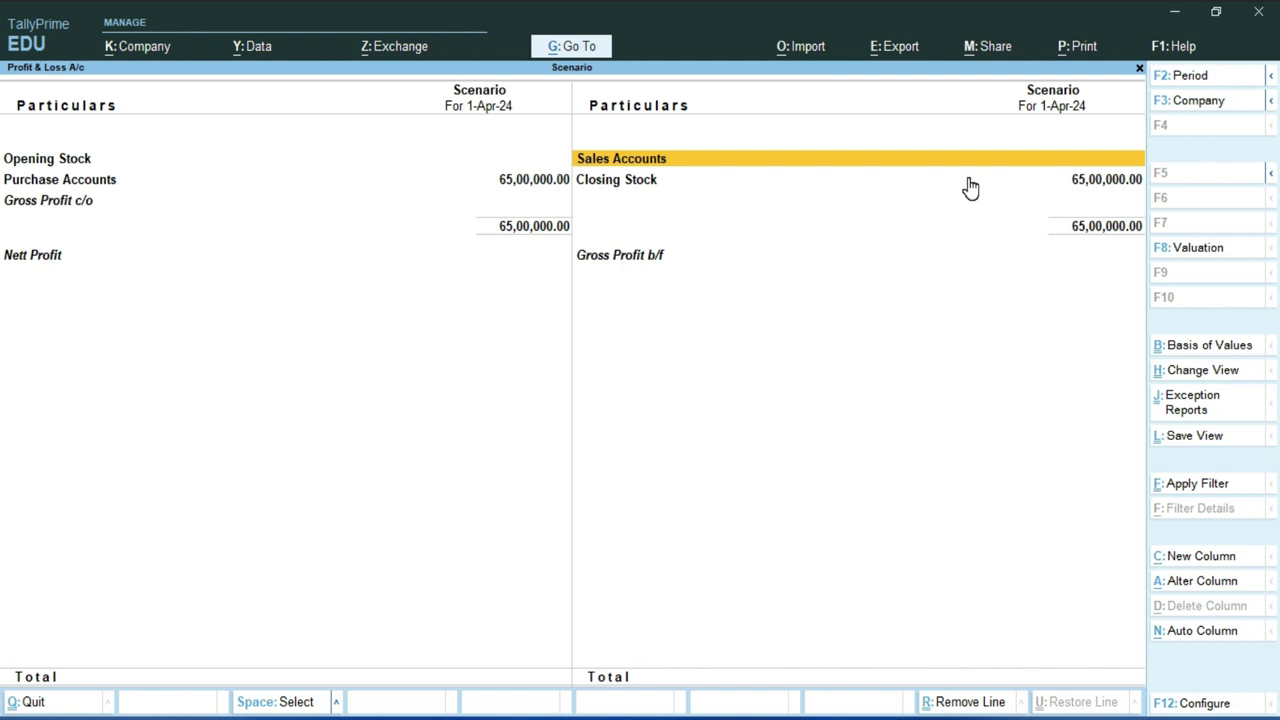
pyautogui.hotkey('alt', 'c')
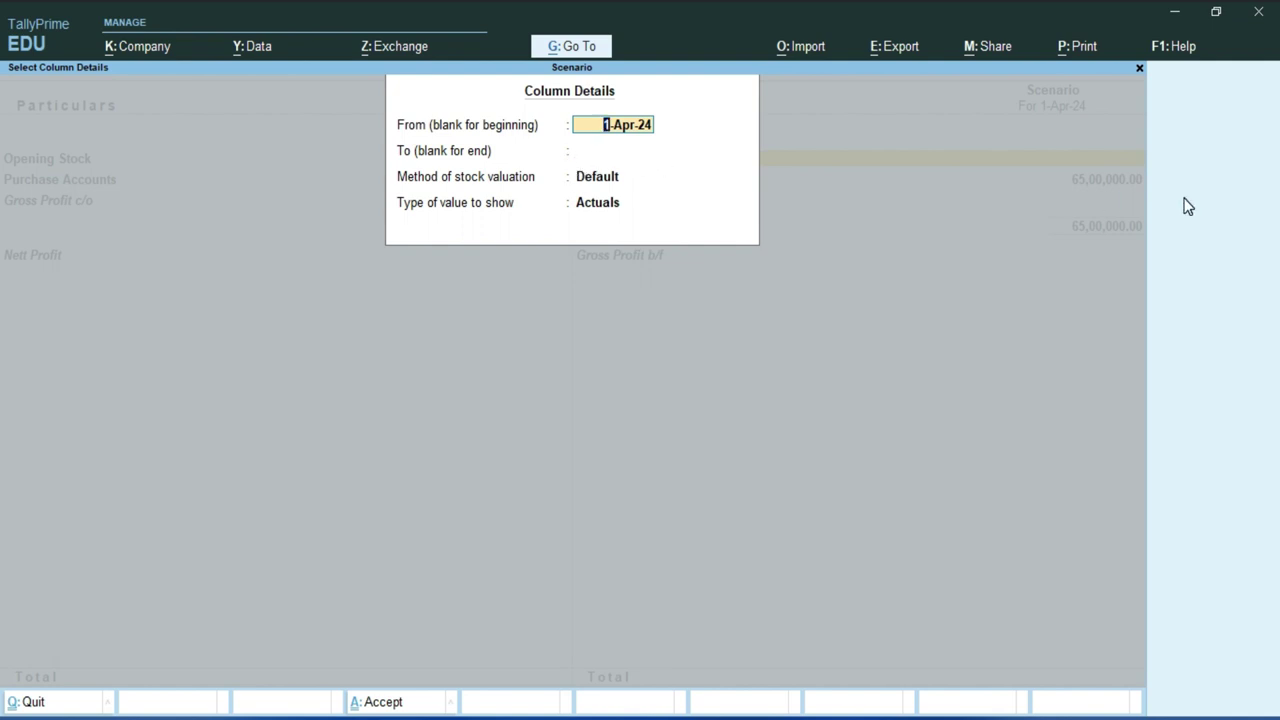
# - Add a column from 1-Apr-24 with Default valuation, Show Profit value type, and variance shown
pyautogui.press('Return')
pyautogui.press('Return')
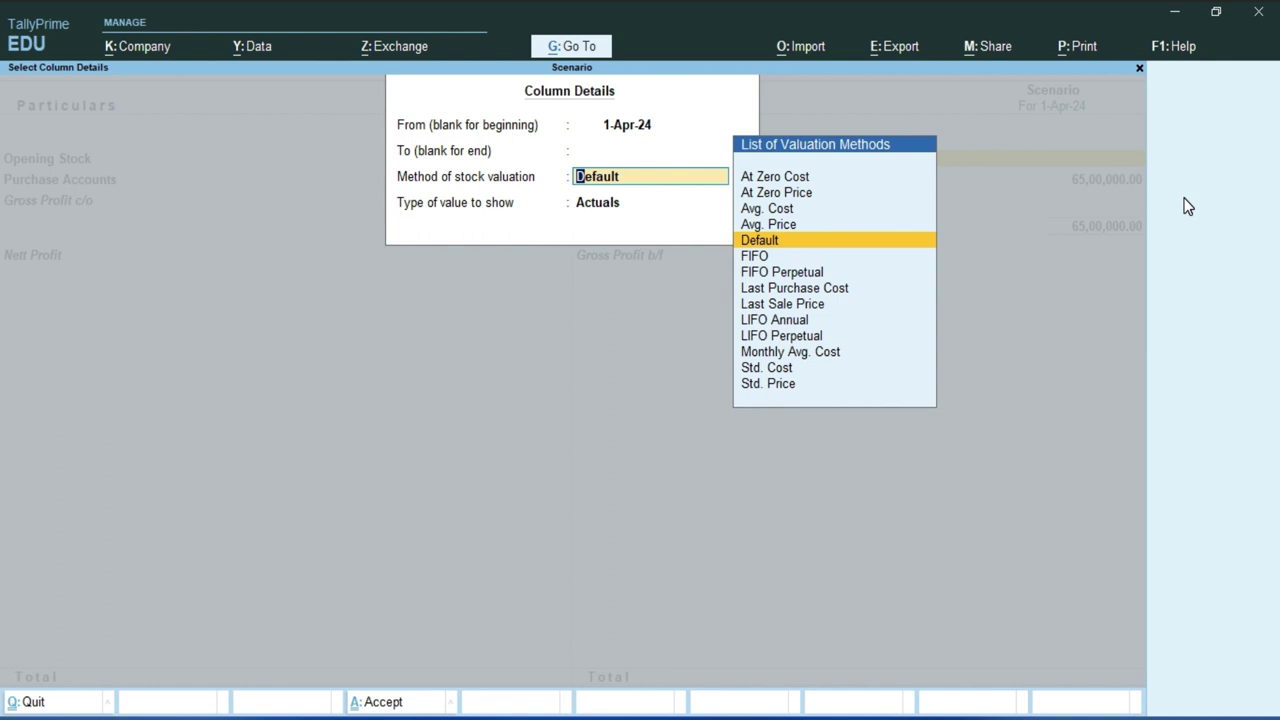
pyautogui.press('Return')
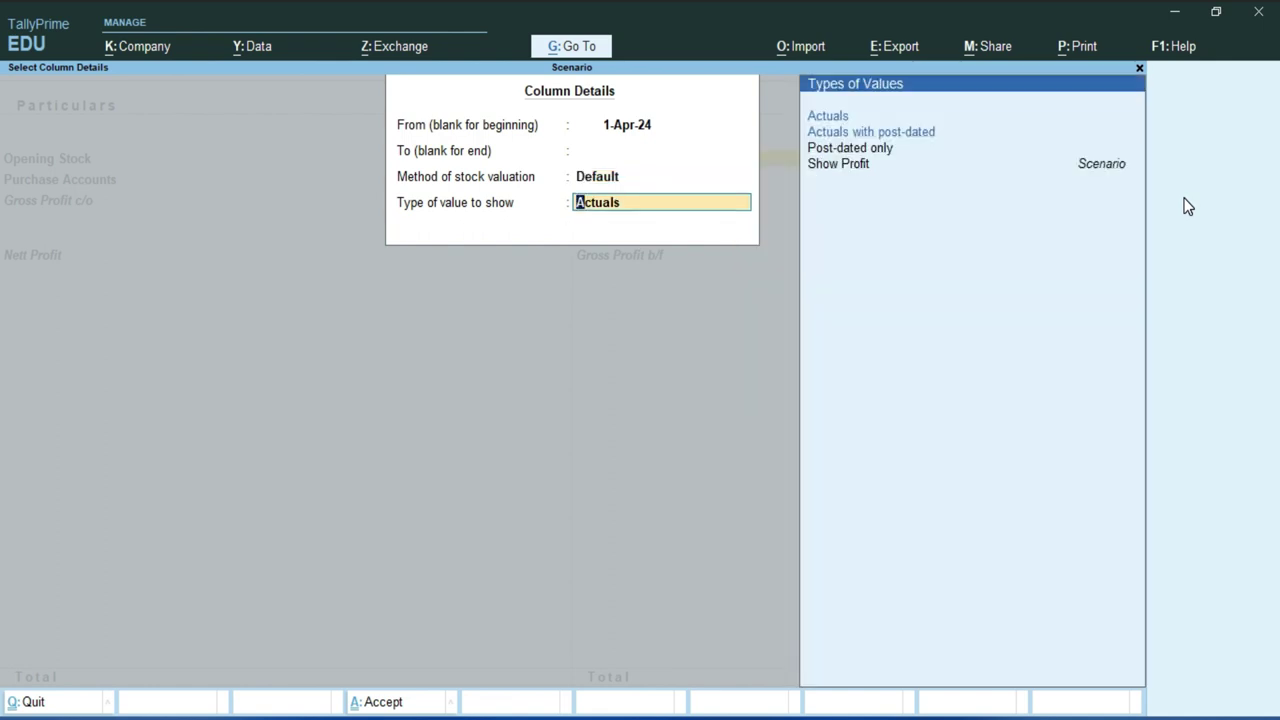
pyautogui.press('Down')
pyautogui.press('Down')
pyautogui.press('Down')
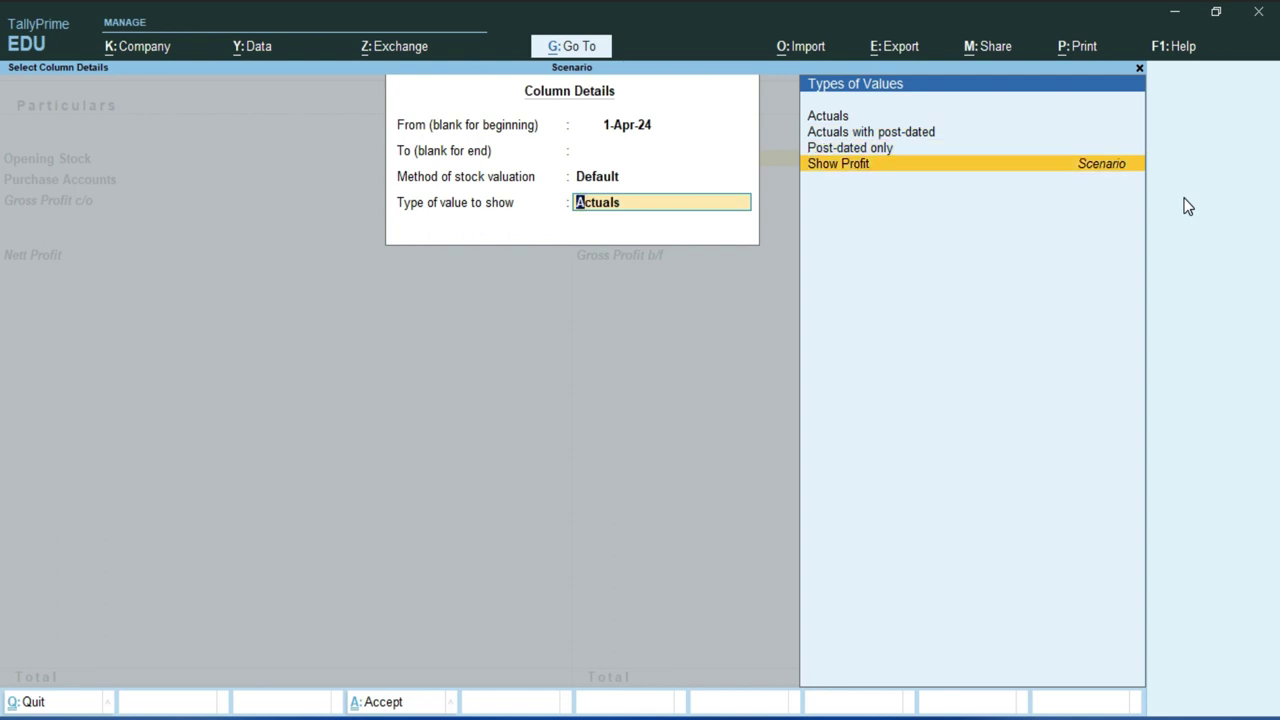
pyautogui.press('Return')
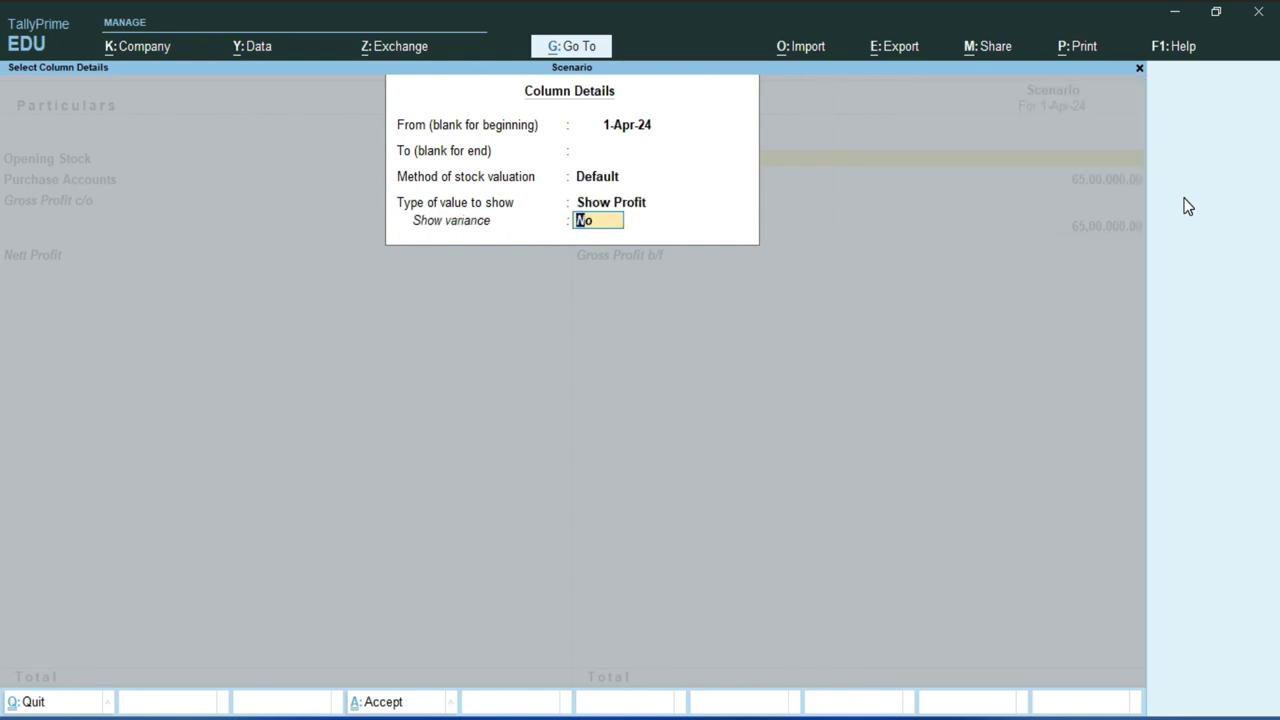
pyautogui.write('y')
pyautogui.press('Return')
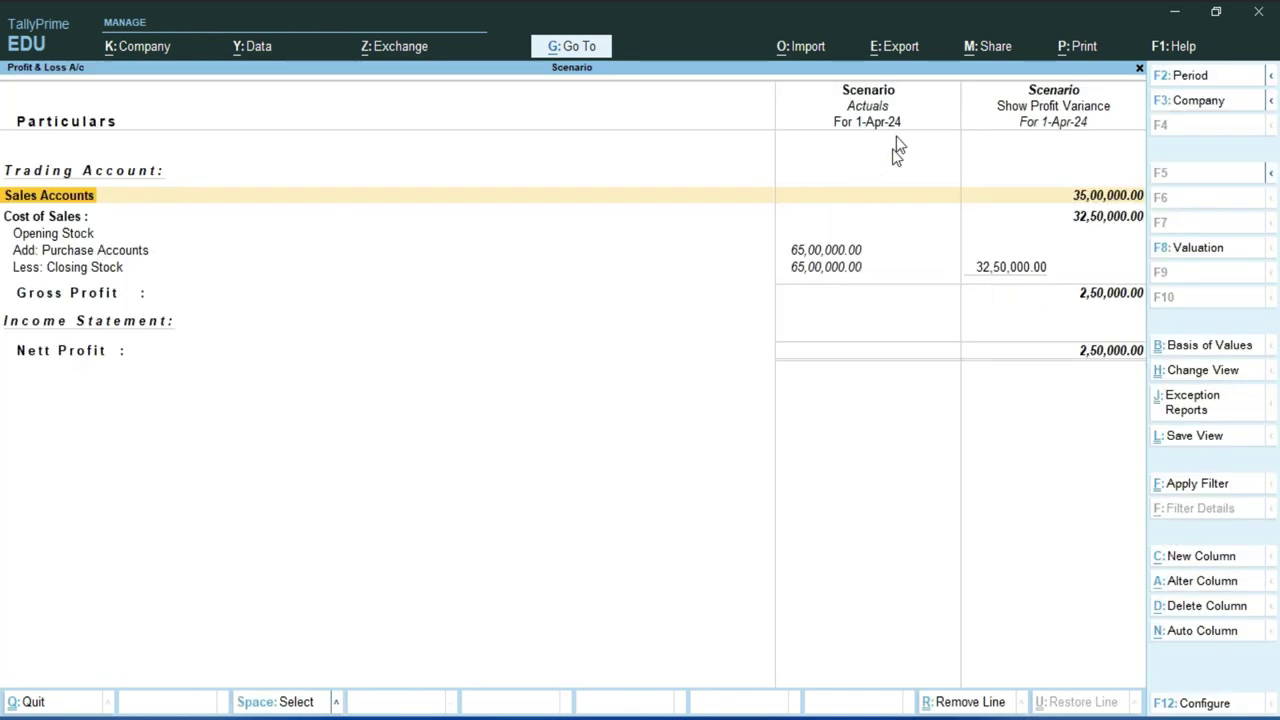
# - Review the purchase, sales and cost of sales variance figures, then close the report
pyautogui.click(848, 112)
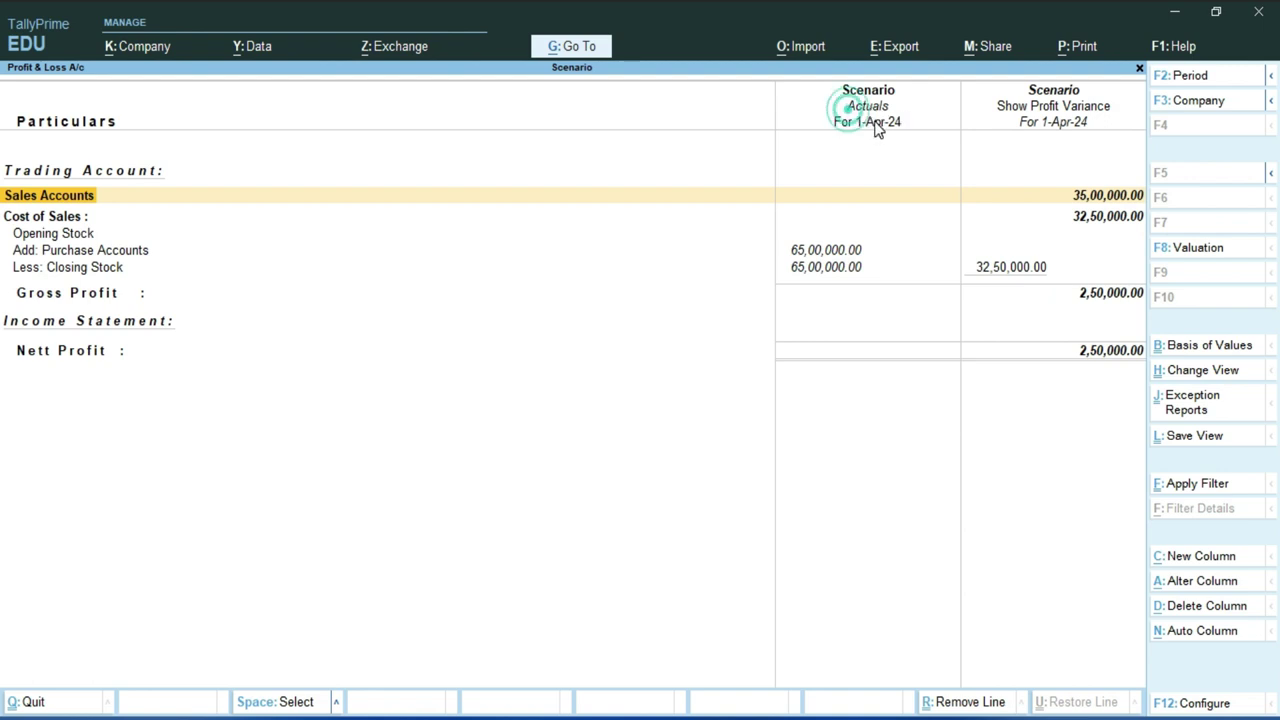
pyautogui.click(812, 252)
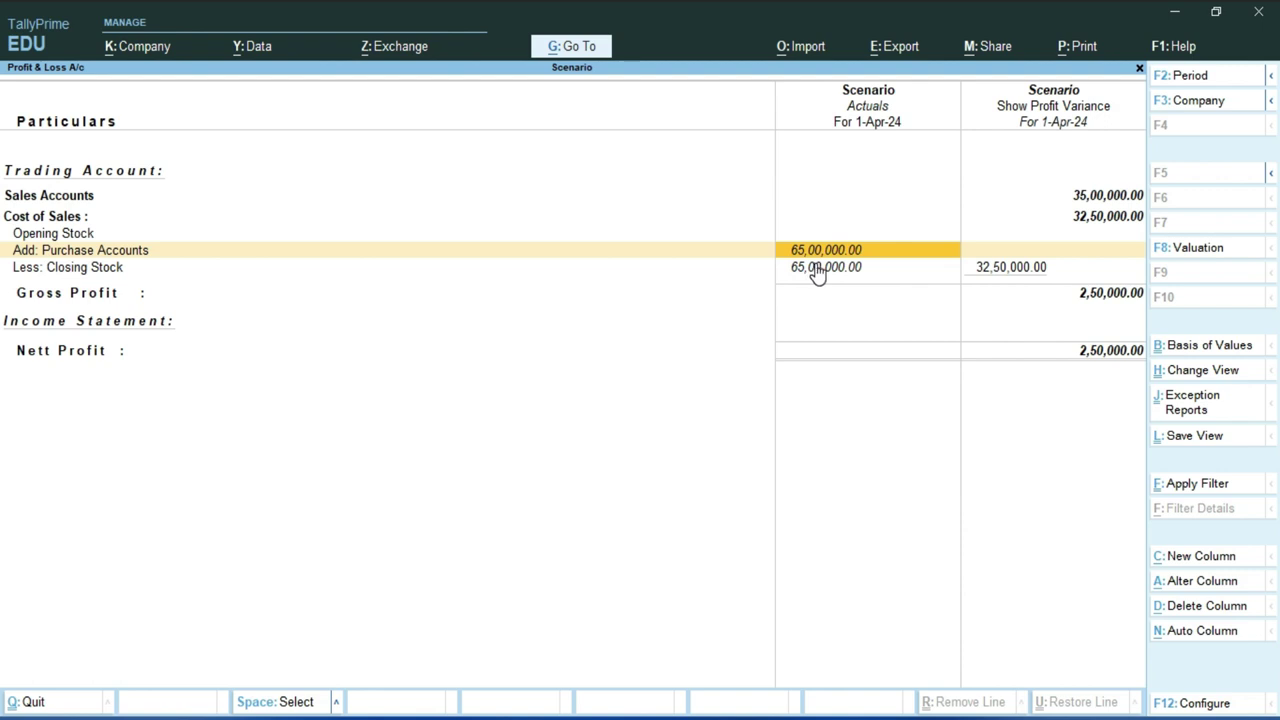
pyautogui.press('Up')
pyautogui.press('Up')
pyautogui.press('Up')
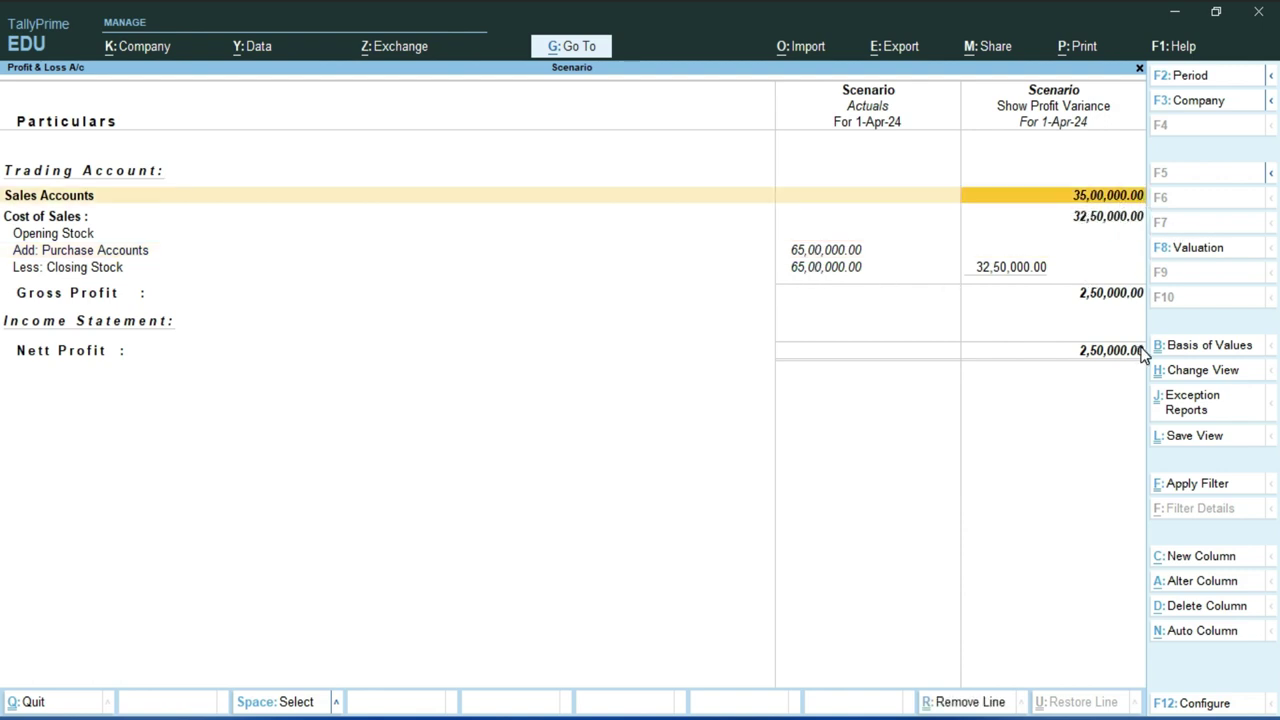
pyautogui.press('Down')
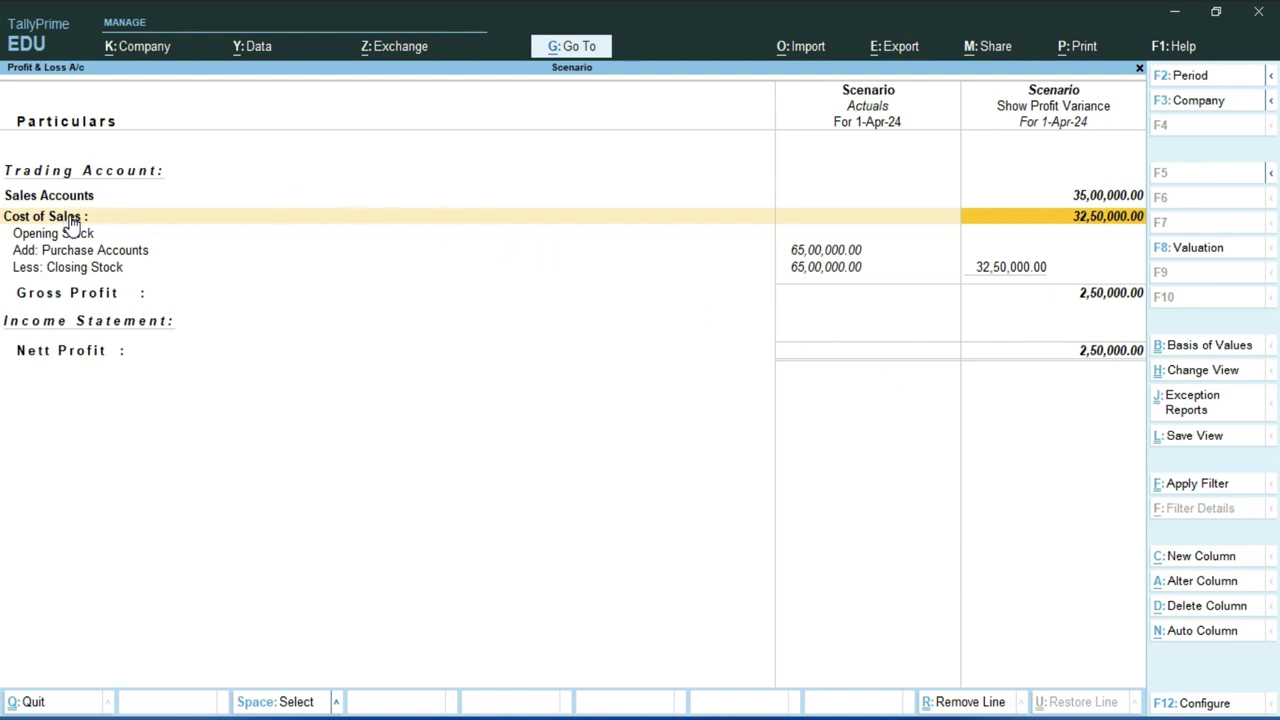
pyautogui.click(68, 216)
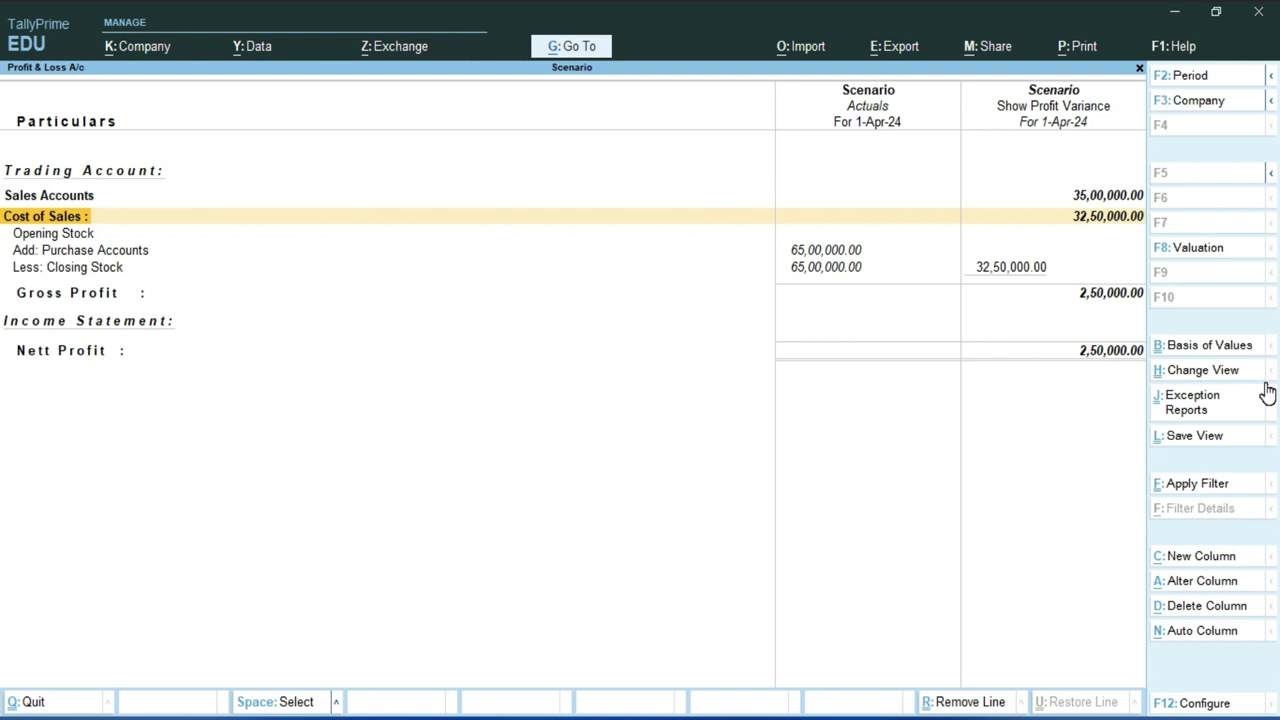
pyautogui.press('Escape')
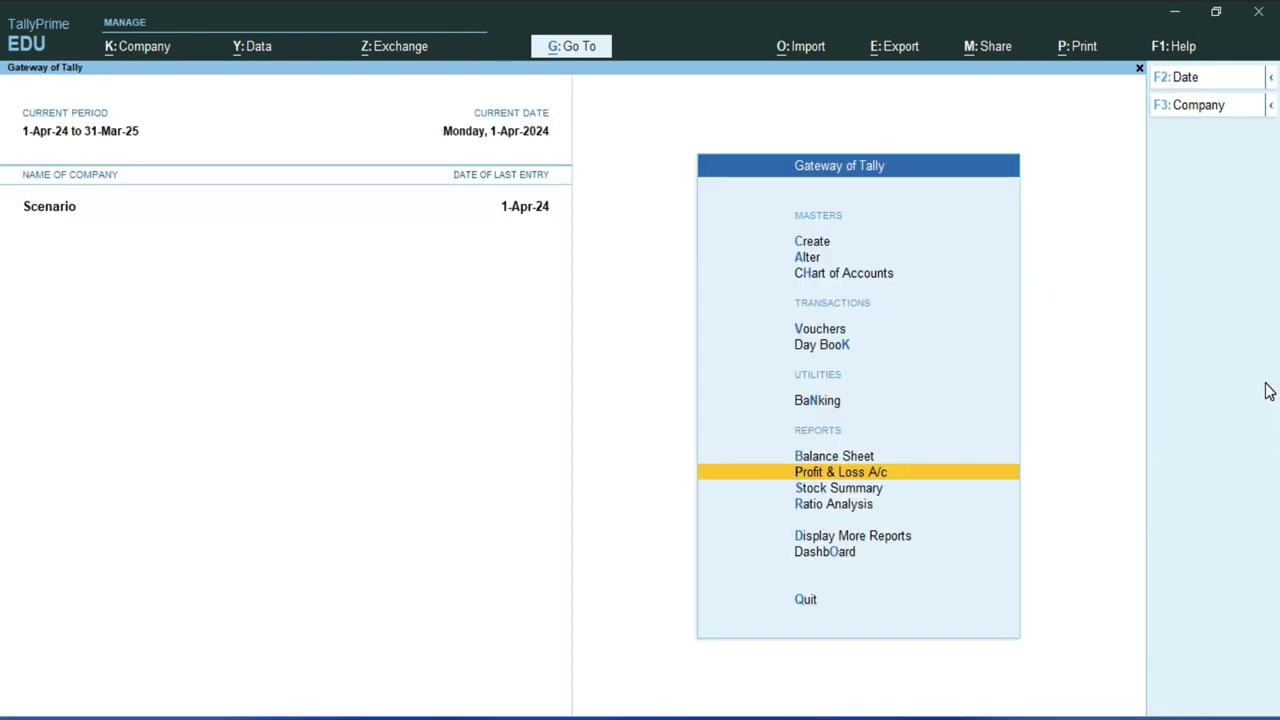
# - Open the Day Book and select the optional Mohan Ind sales voucher
pyautogui.press('d')
pyautogui.press('d')
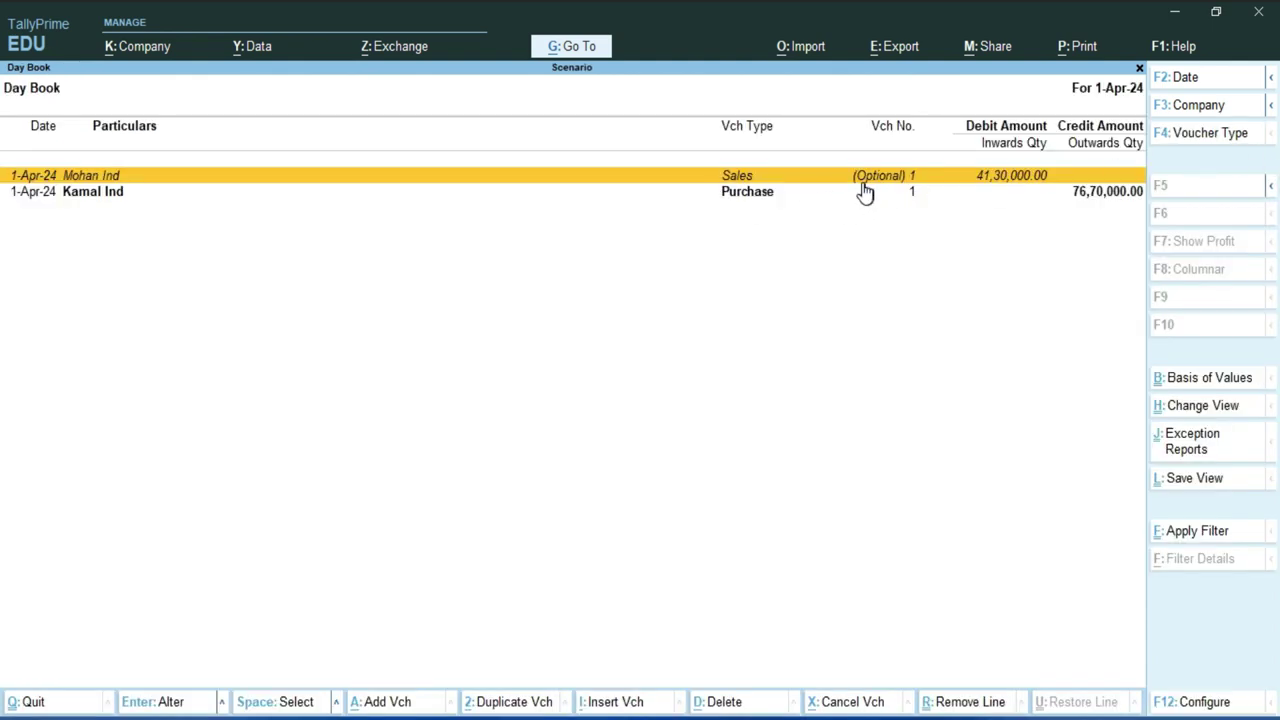
pyautogui.click(1114, 180)
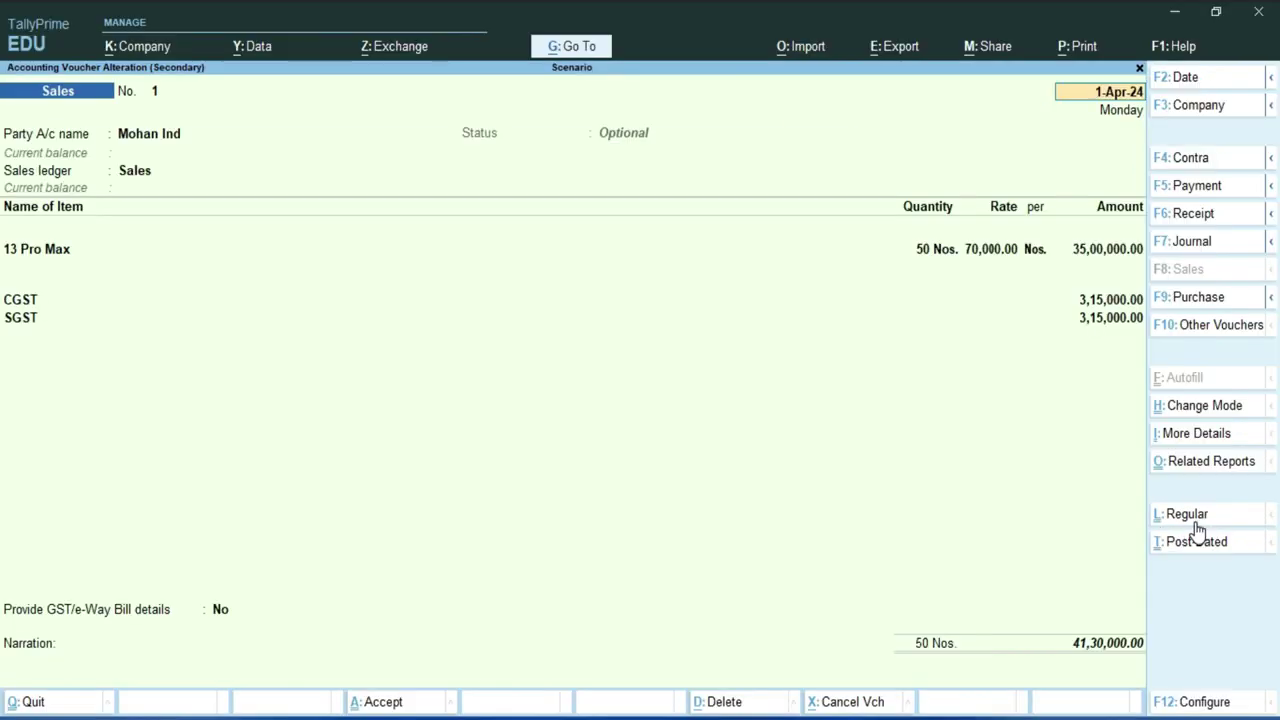
# - Switch the voucher to Regular and save it, declining e-Way Bill generation
pyautogui.click(1197, 528)
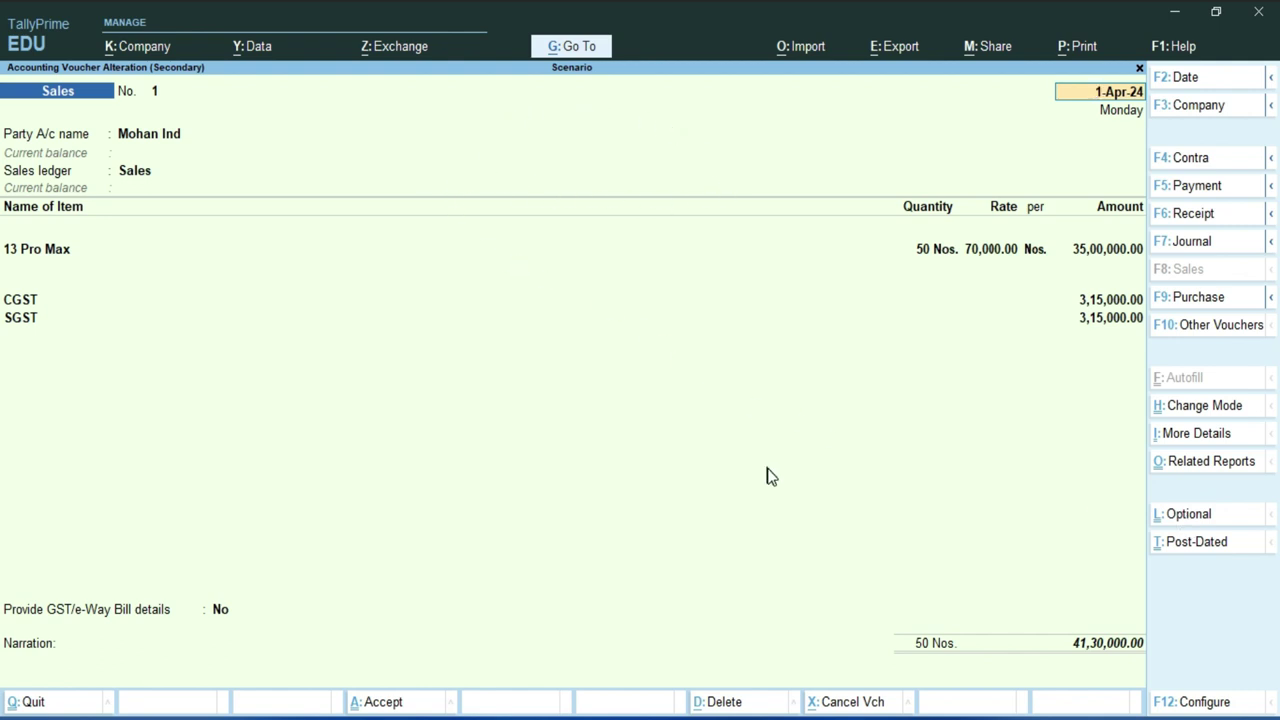
pyautogui.press('ctrl')
pyautogui.hotkey('ctrl', 'a')
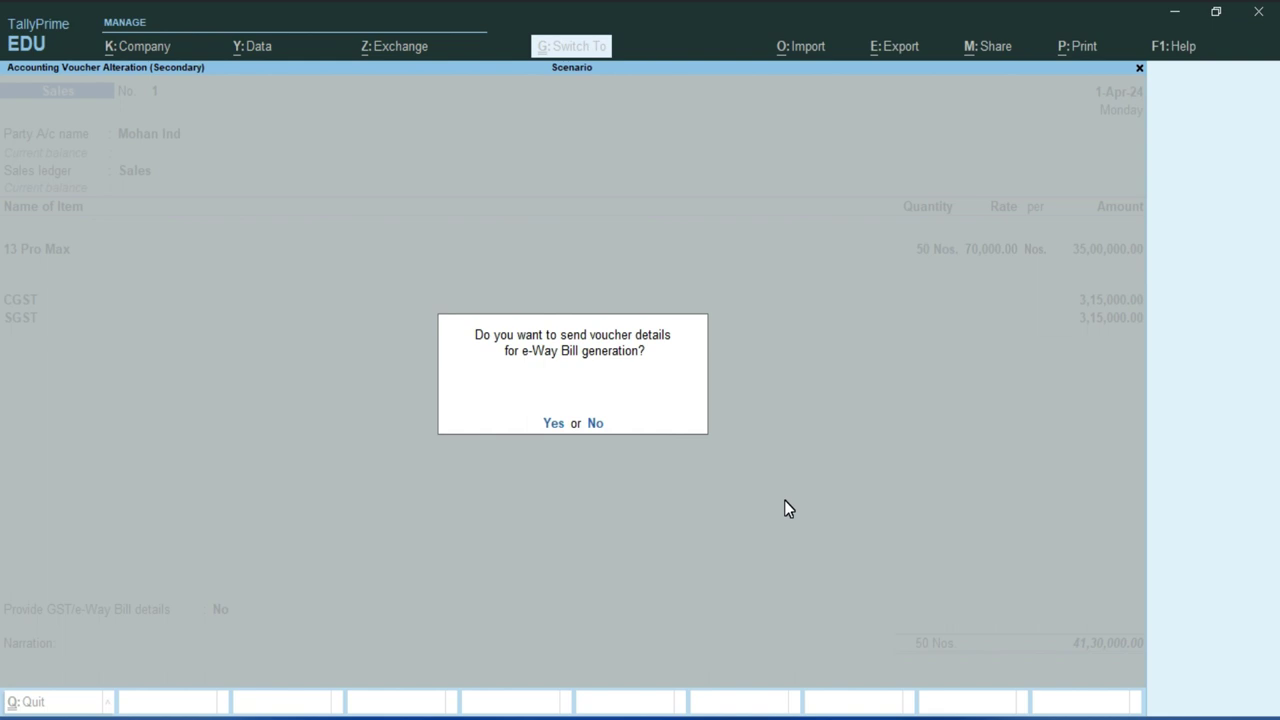
pyautogui.press('n')
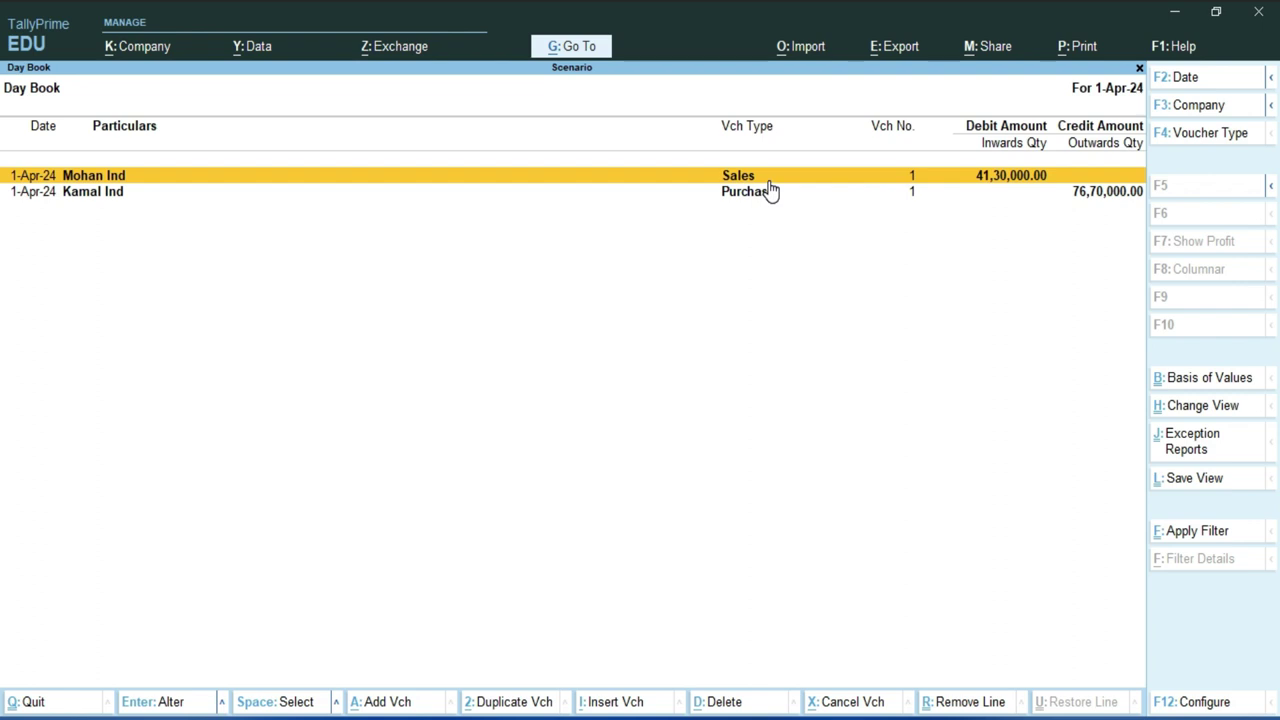
# - Reopen Profit & Loss A/c in detailed view: sales 35,00,000.00, nett profit 2,50,000.00
pyautogui.press('Escape')
pyautogui.press('Escape')
pyautogui.press('Up')
pyautogui.press('Up')
pyautogui.press('Up')
pyautogui.press('Return')
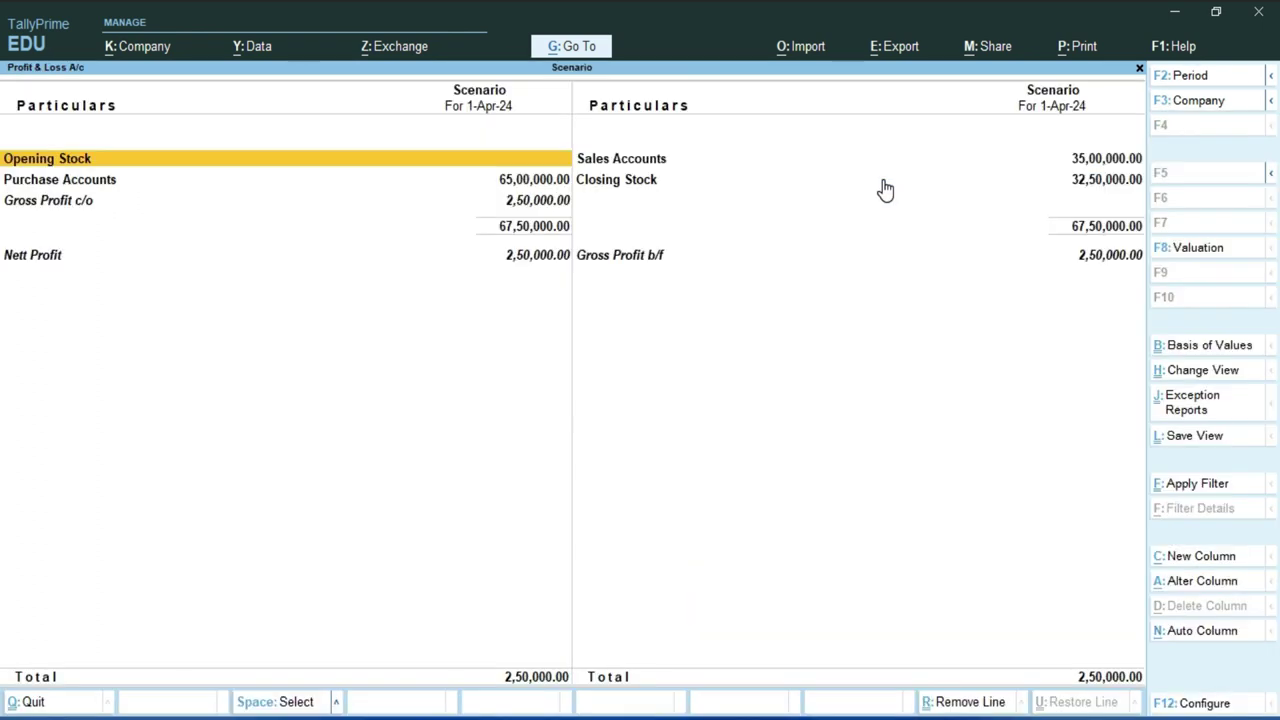
pyautogui.click(340, 184)
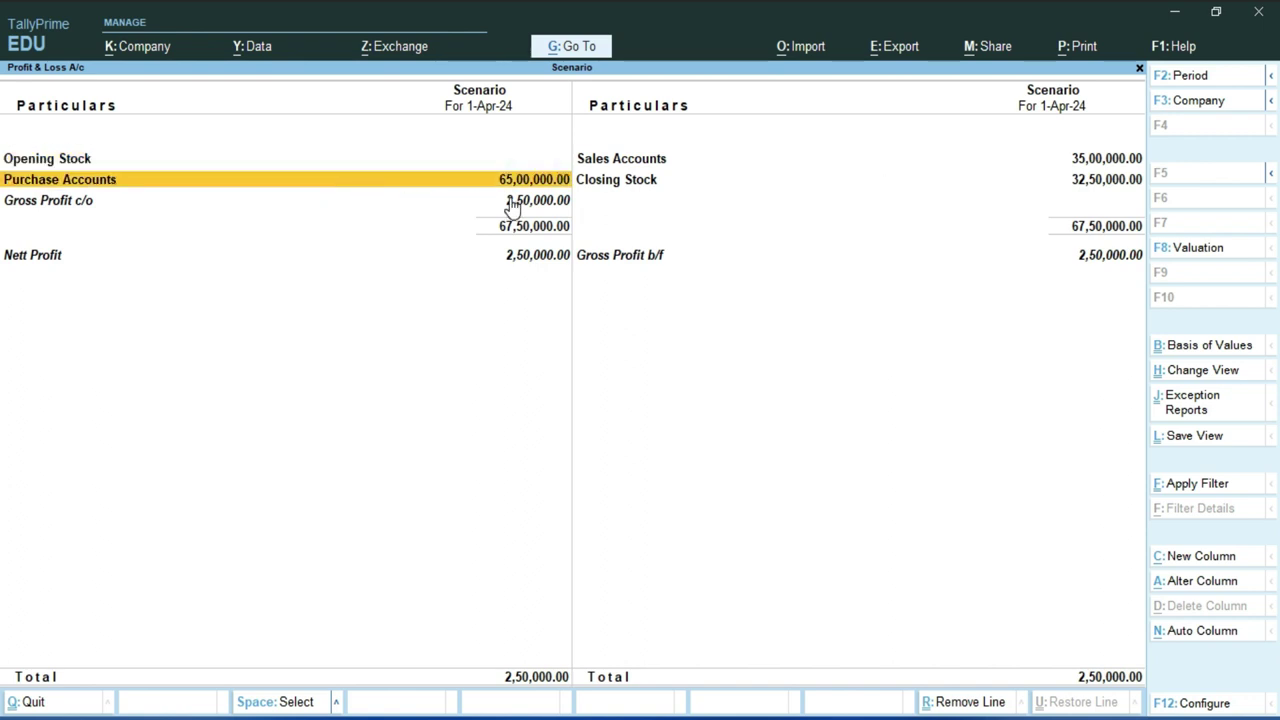
pyautogui.hotkey('alt', 'F1')
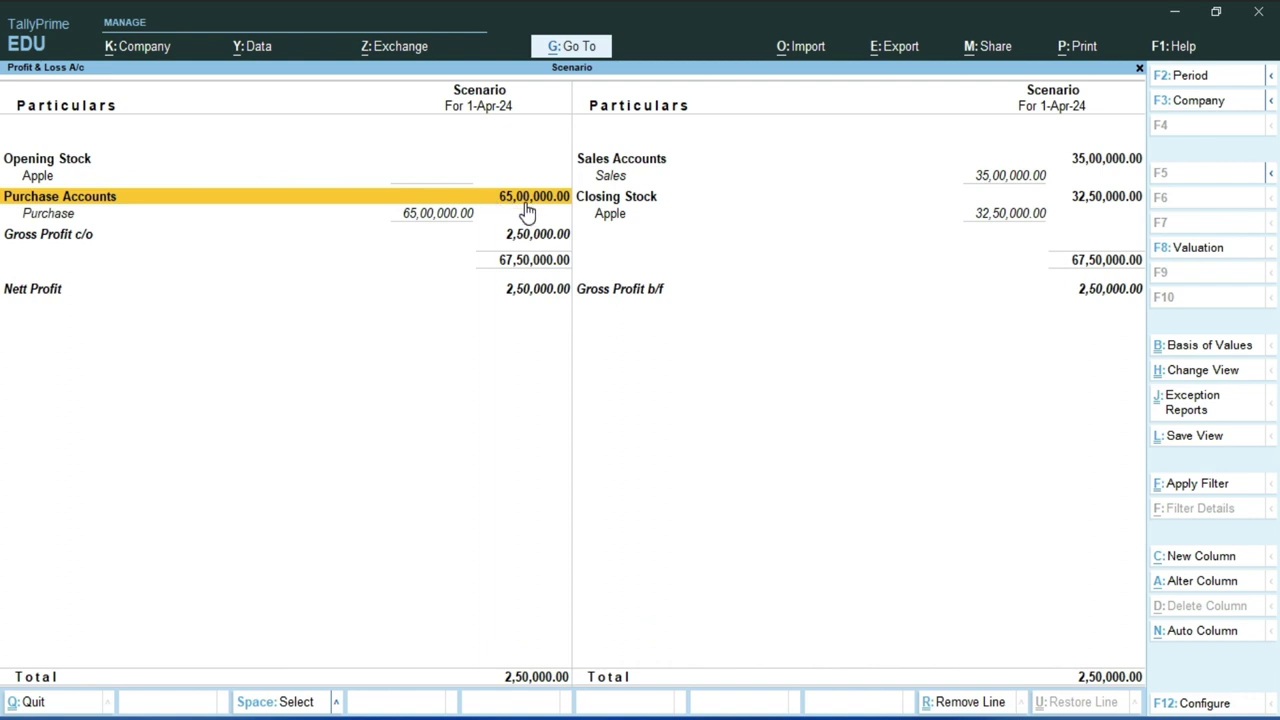
pyautogui.click(660, 162)
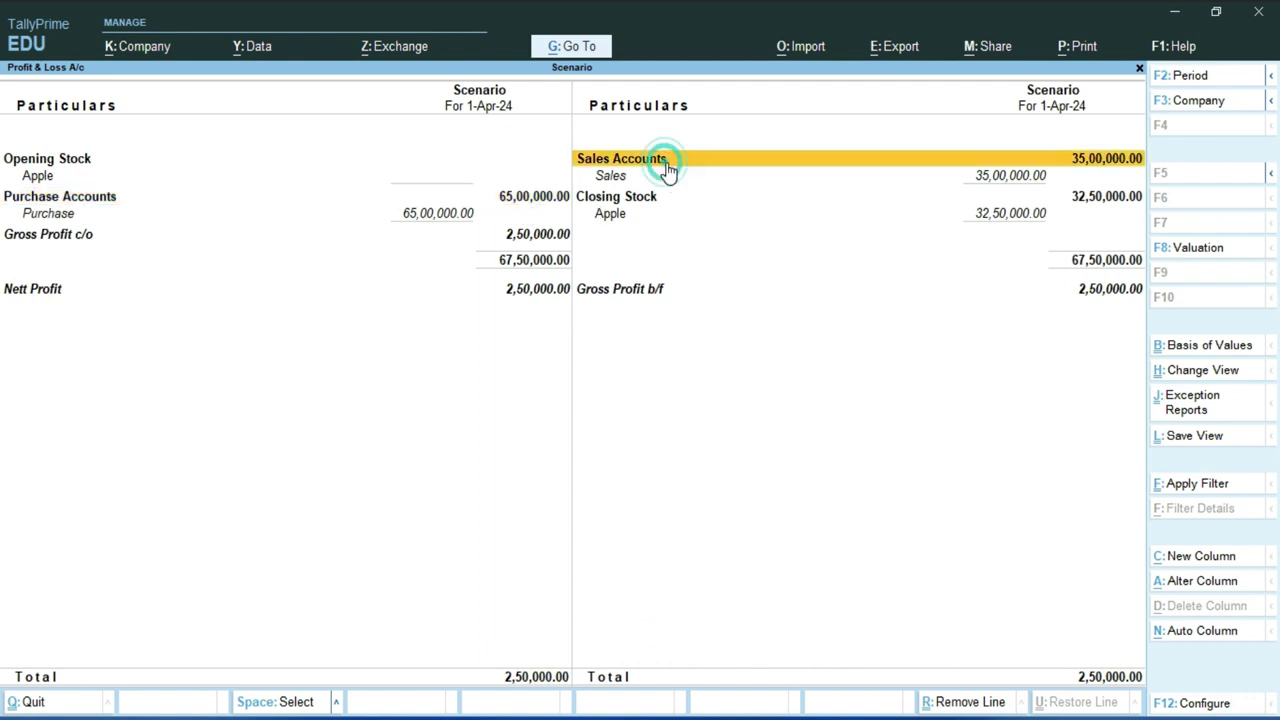
pyautogui.click(1106, 292)
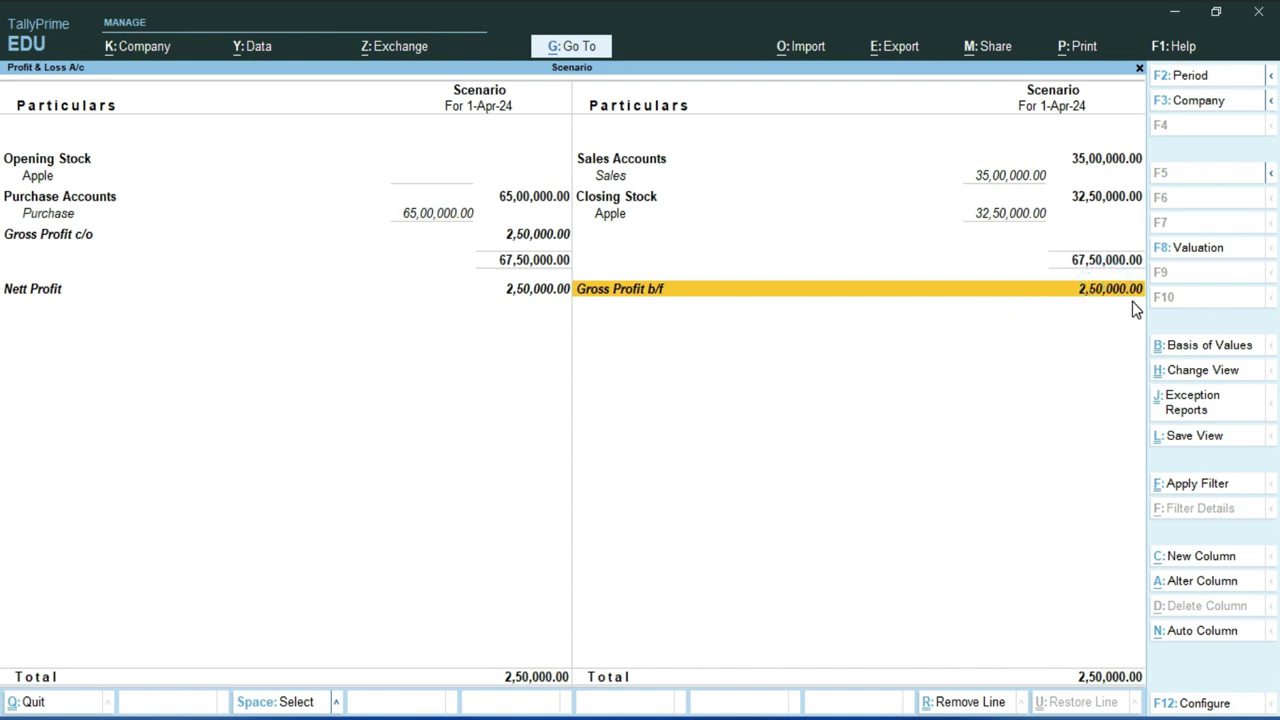